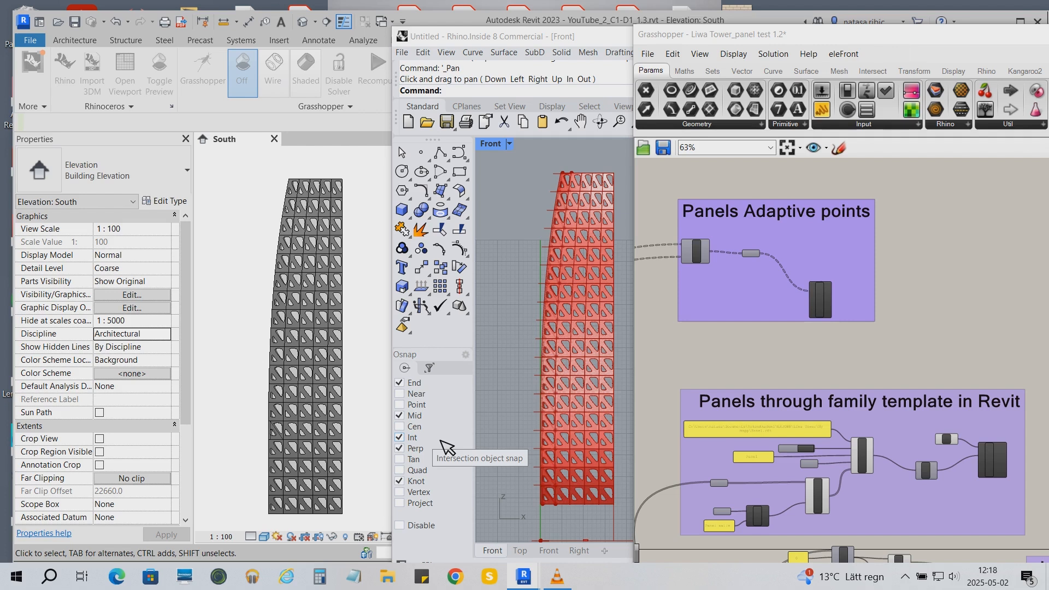
# - Temporarily hide the wall panel elements in the South elevation, keeping the adaptive panels shown
pyautogui.click(312, 505)
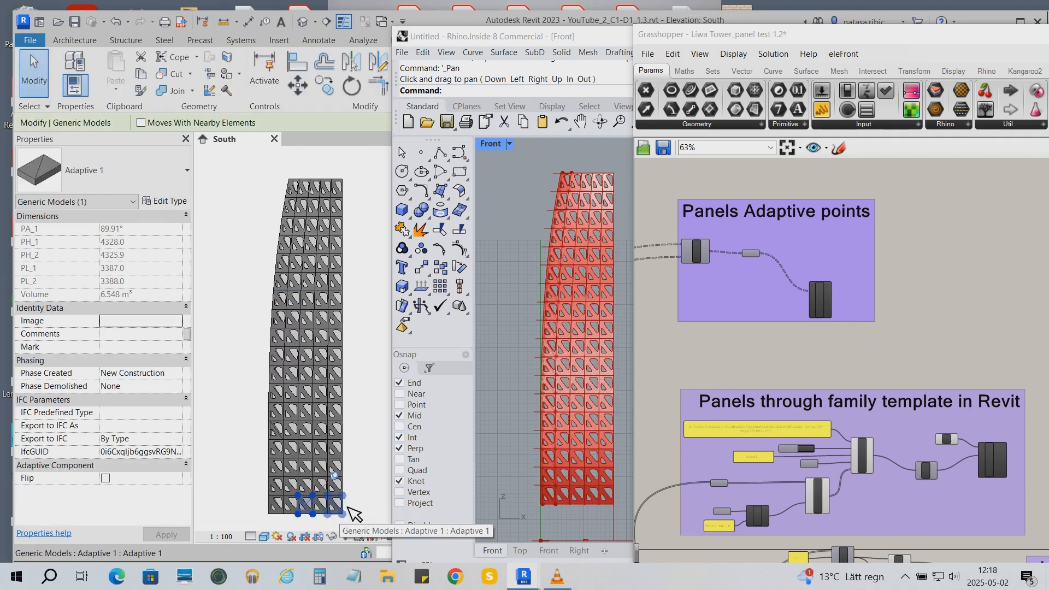
pyautogui.click(344, 509)
pyautogui.click(331, 536)
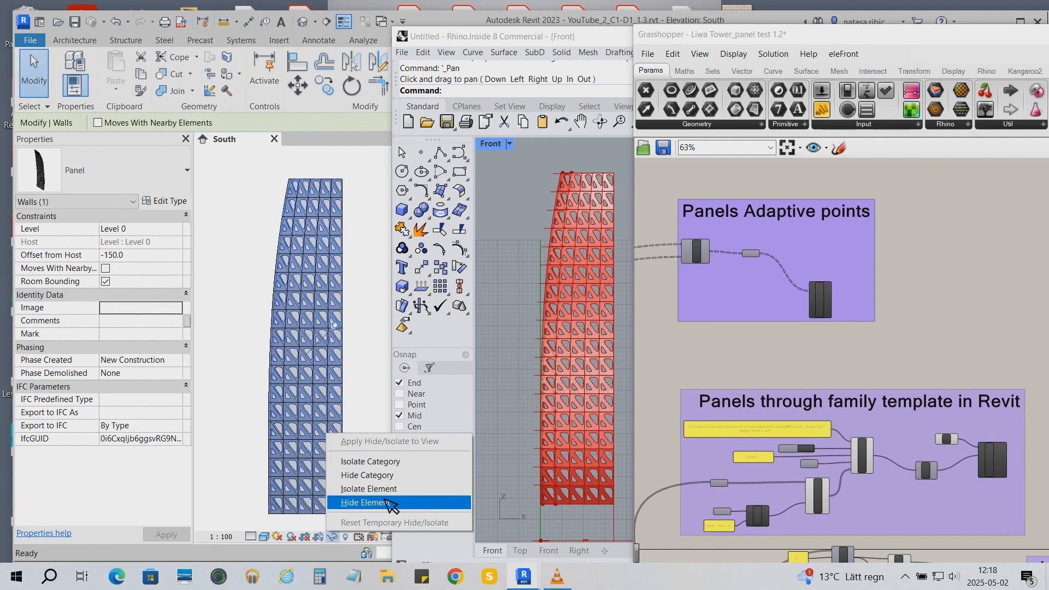
pyautogui.click(391, 503)
pyautogui.click(334, 503)
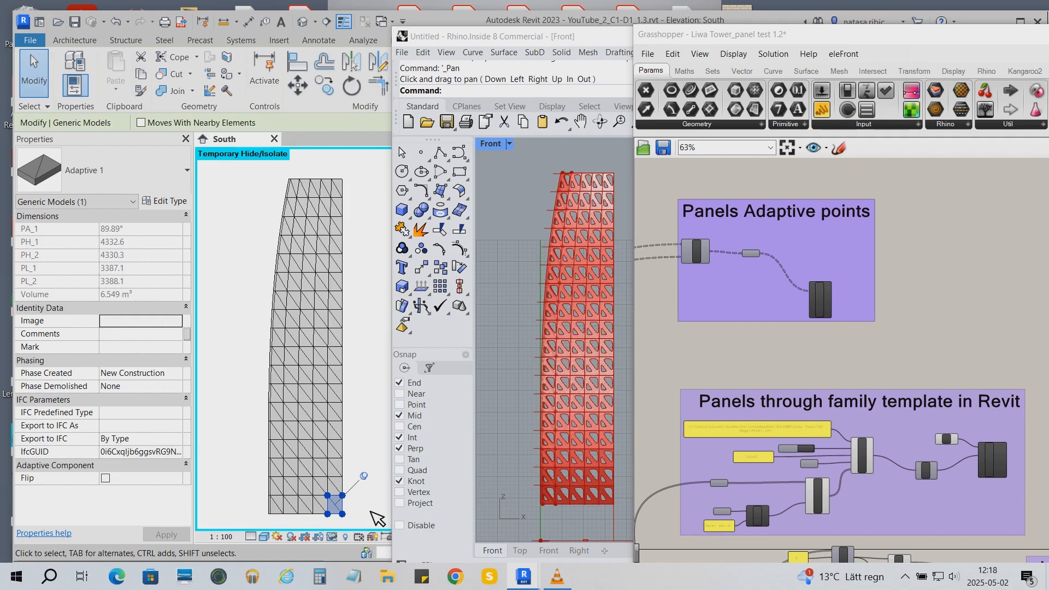
pyautogui.click(376, 517)
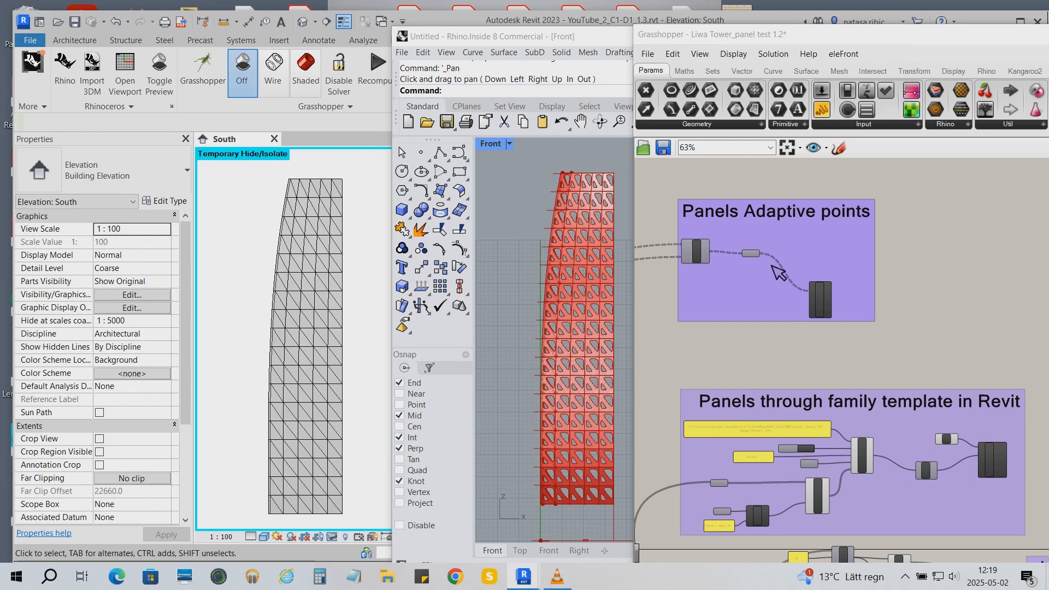
# - Add an Add DirectShape (Brep) component to the Grasshopper canvas below the Panels Adaptive points group
pyautogui.moveTo(852, 40); pyautogui.dragTo(786, 24)
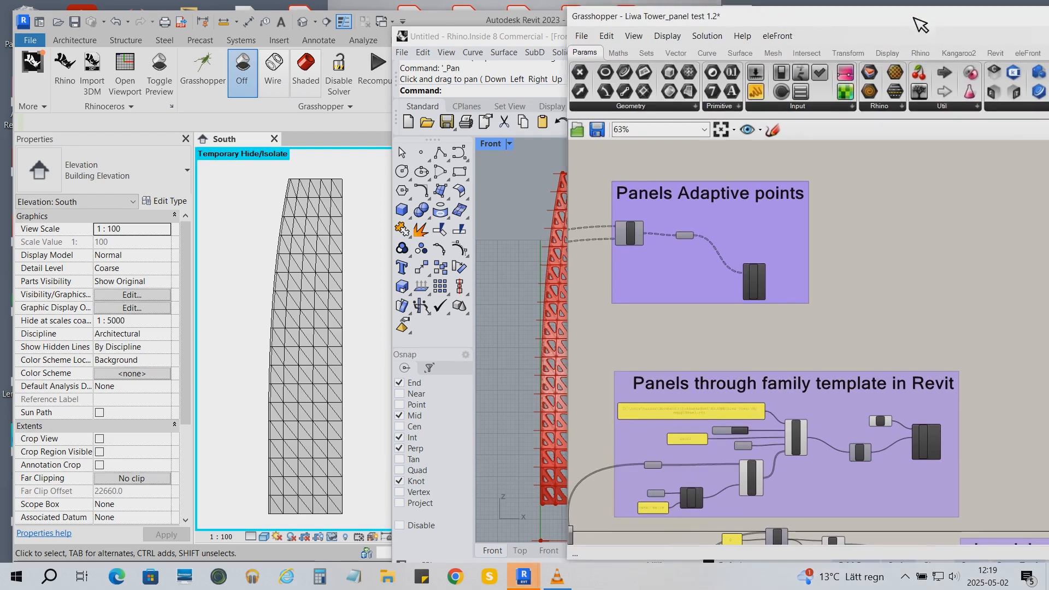
pyautogui.moveTo(918, 20); pyautogui.dragTo(860, 14)
pyautogui.click(934, 50)
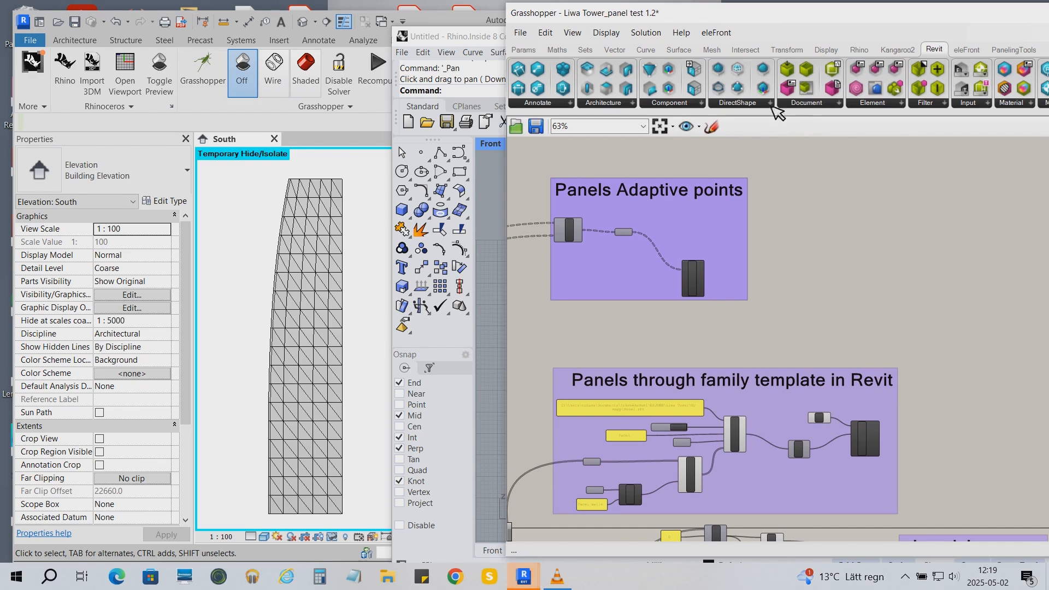
pyautogui.click(767, 103)
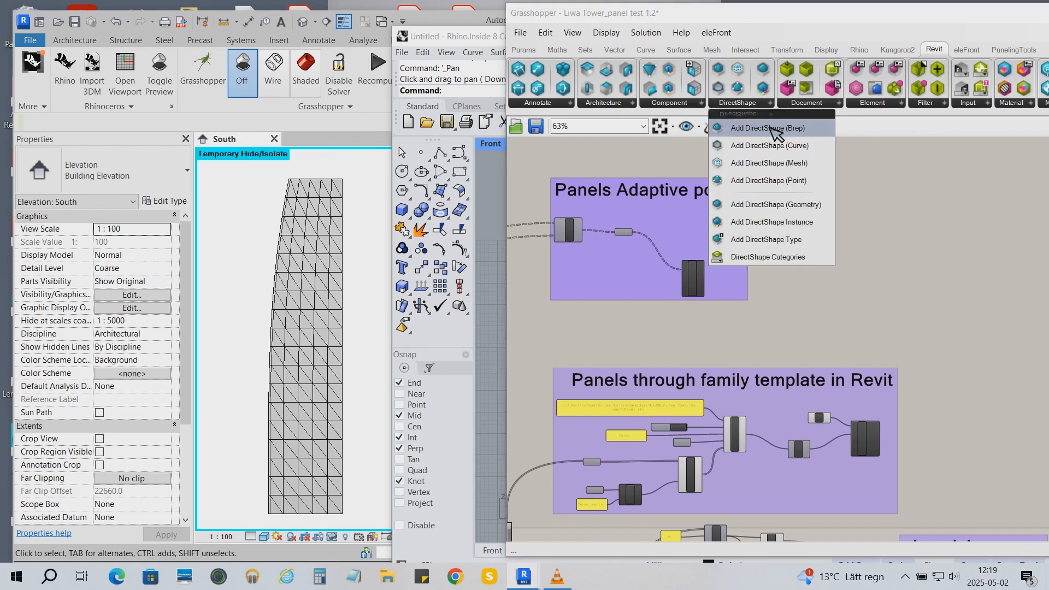
pyautogui.click(767, 128)
pyautogui.click(606, 328)
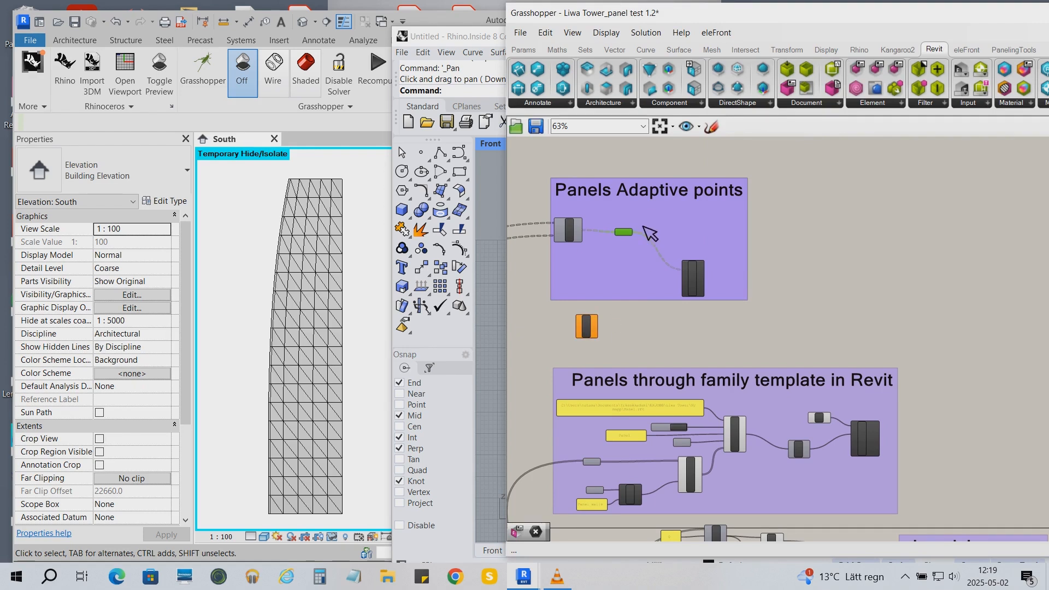
# - Wire the green point parameter's output into the DirectShape input, then remove that connection
pyautogui.scroll(3, 601, 305)
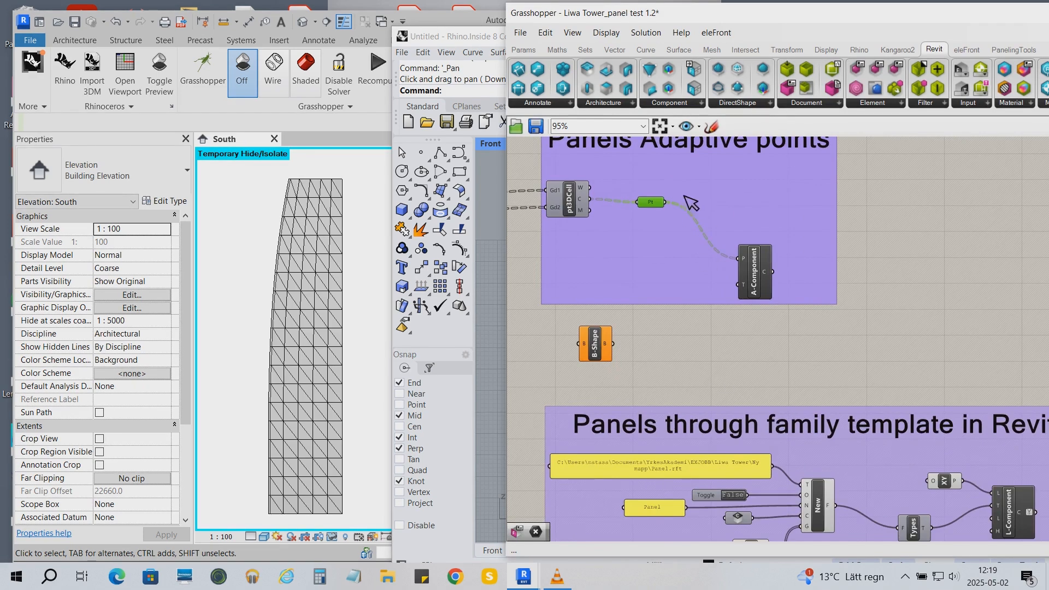
pyautogui.moveTo(665, 203); pyautogui.dragTo(583, 343)
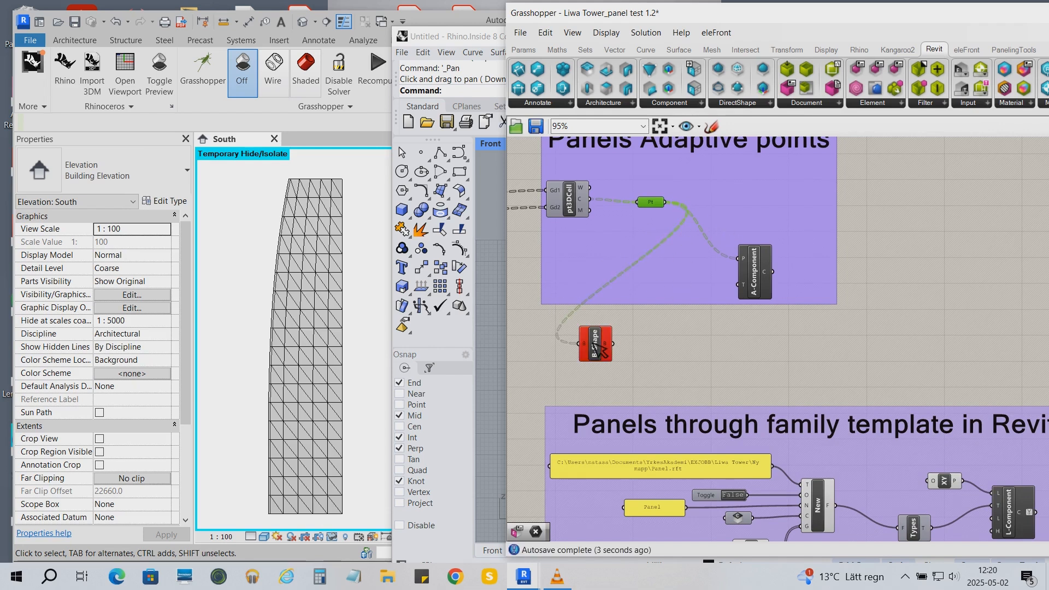
pyautogui.rightClick(605, 348)
pyautogui.moveTo(682, 384)
pyautogui.click(781, 389)
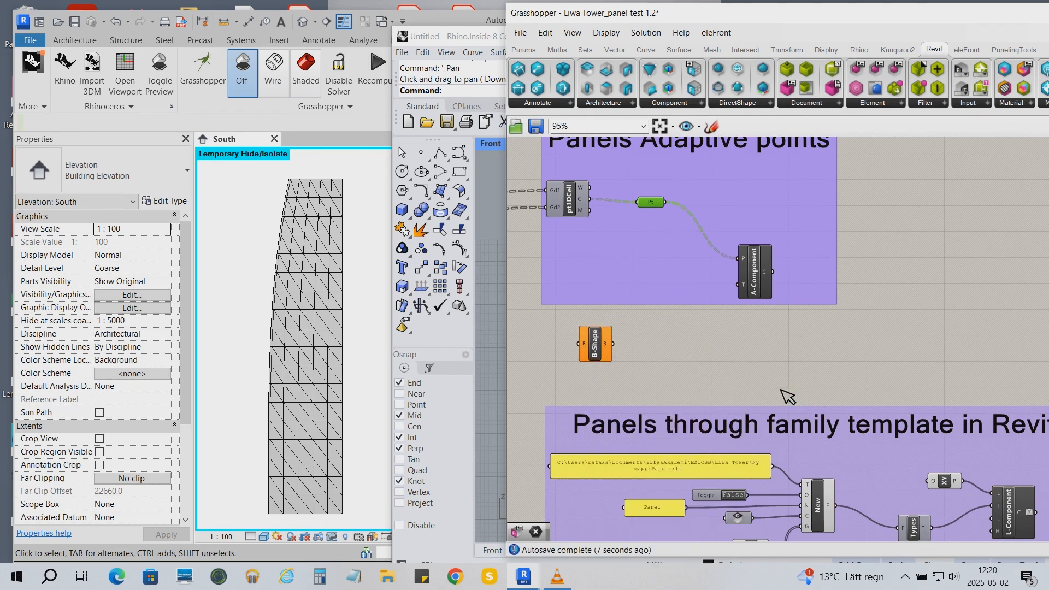
# - Connect a geometry output from the lower panels group to the DirectShape component's input
pyautogui.moveTo(695, 386); pyautogui.dragTo(705, 320, button='right')
pyautogui.moveTo(629, 482); pyautogui.dragTo(593, 279)
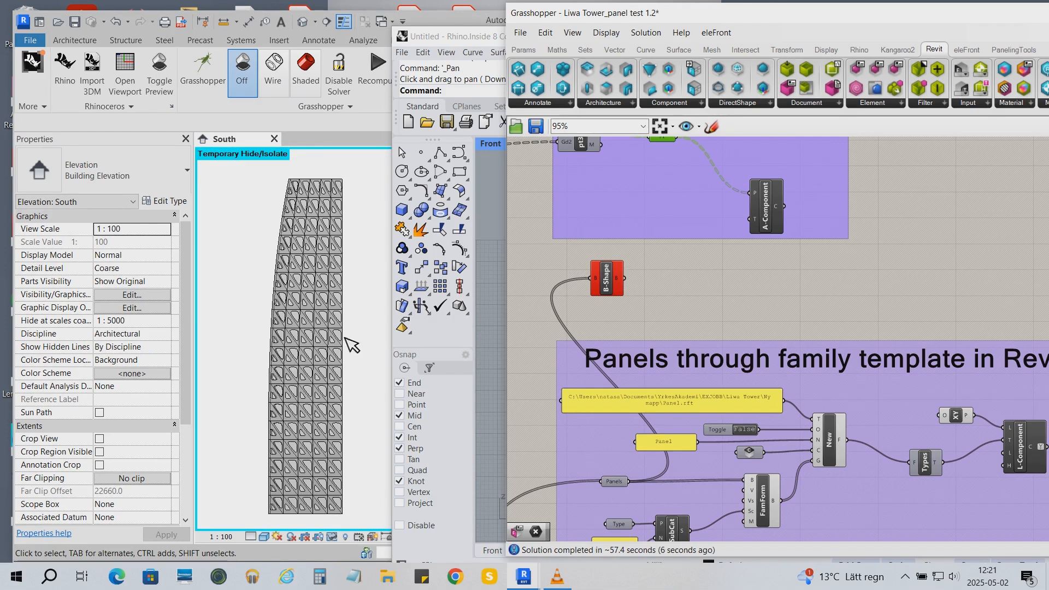
# - Select all visible Adaptive 1 instances in the view and temporarily hide them
pyautogui.click(348, 504)
pyautogui.rightClick(348, 504)
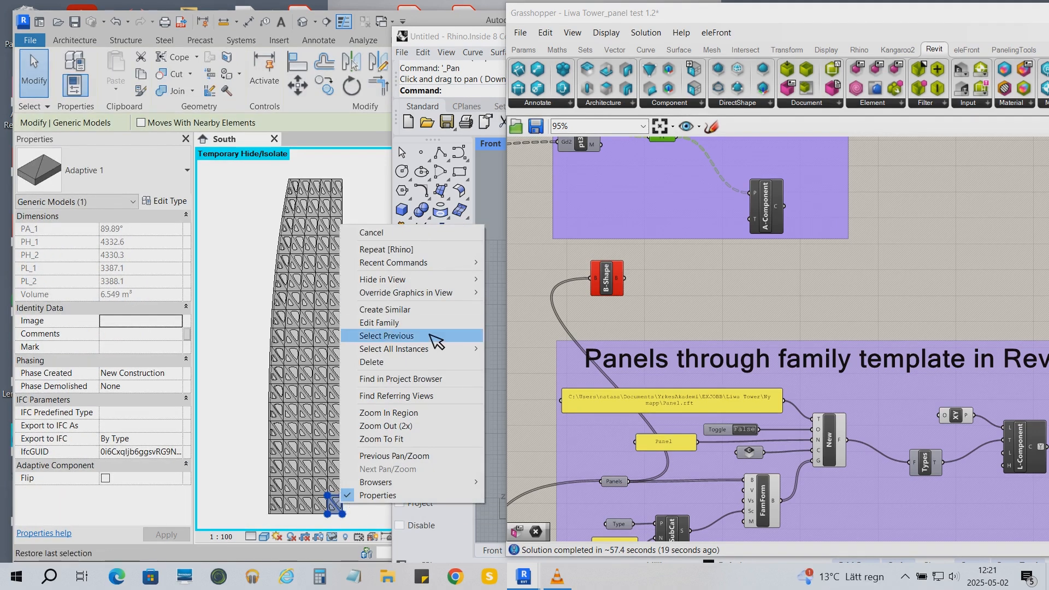
pyautogui.moveTo(432, 350)
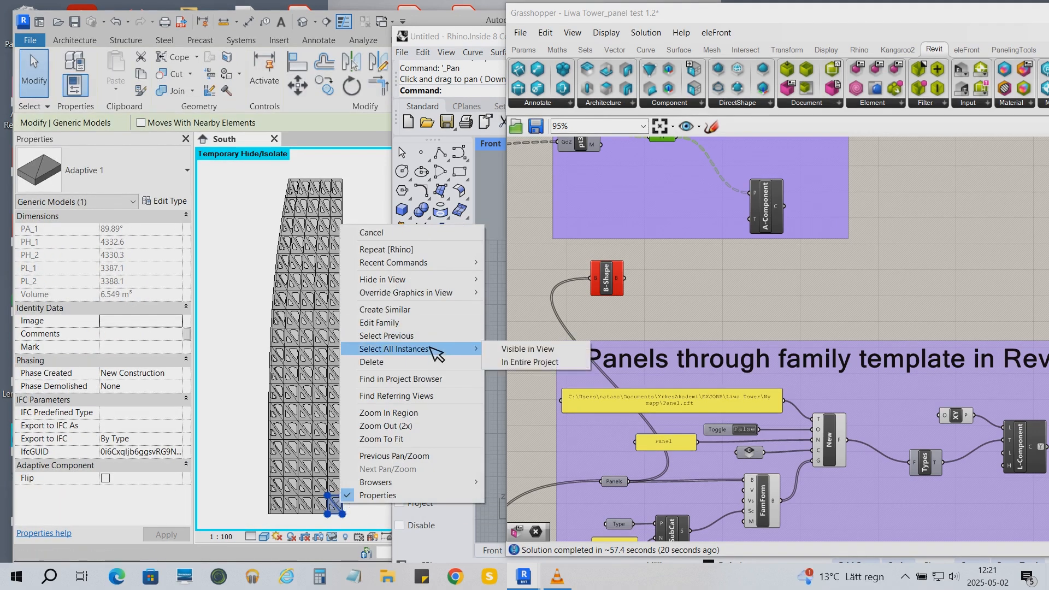
pyautogui.click(513, 349)
pyautogui.click(343, 537)
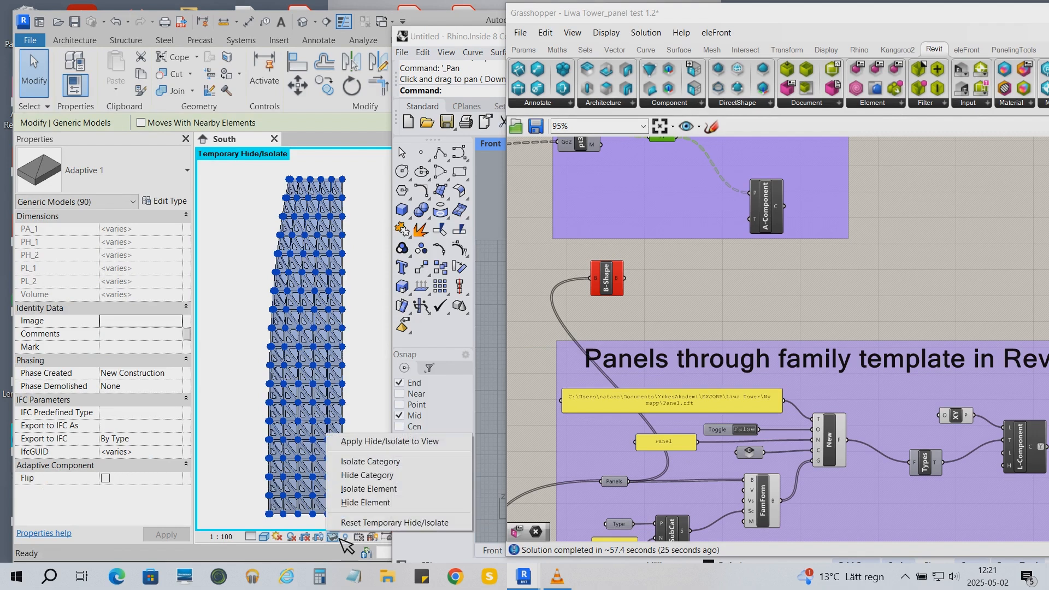
pyautogui.click(367, 501)
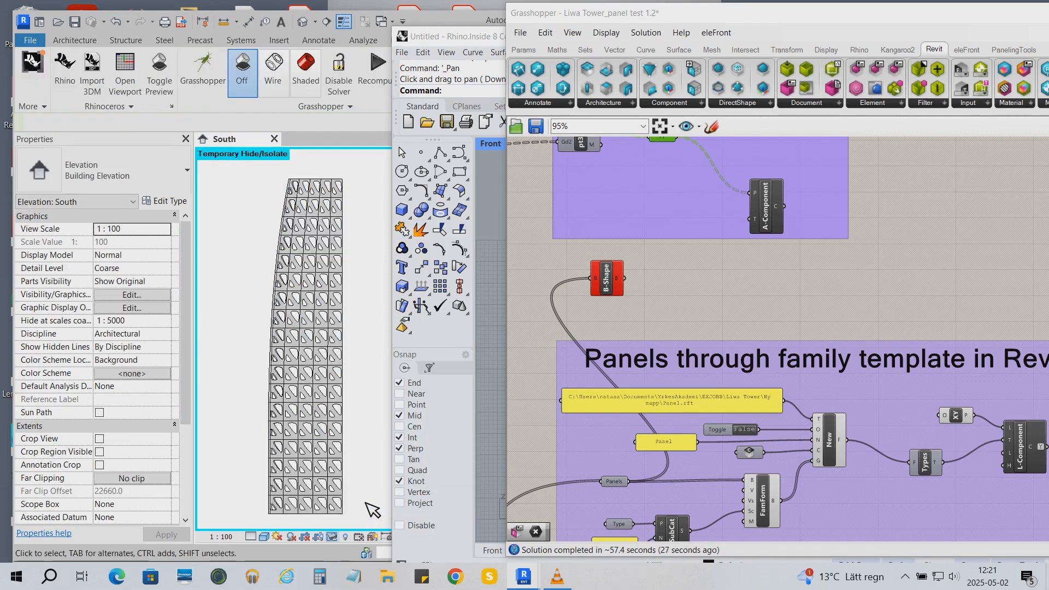
# - Delete the DirectShape component from the Grasshopper canvas and accept the untracked-elements warning
pyautogui.click(342, 502)
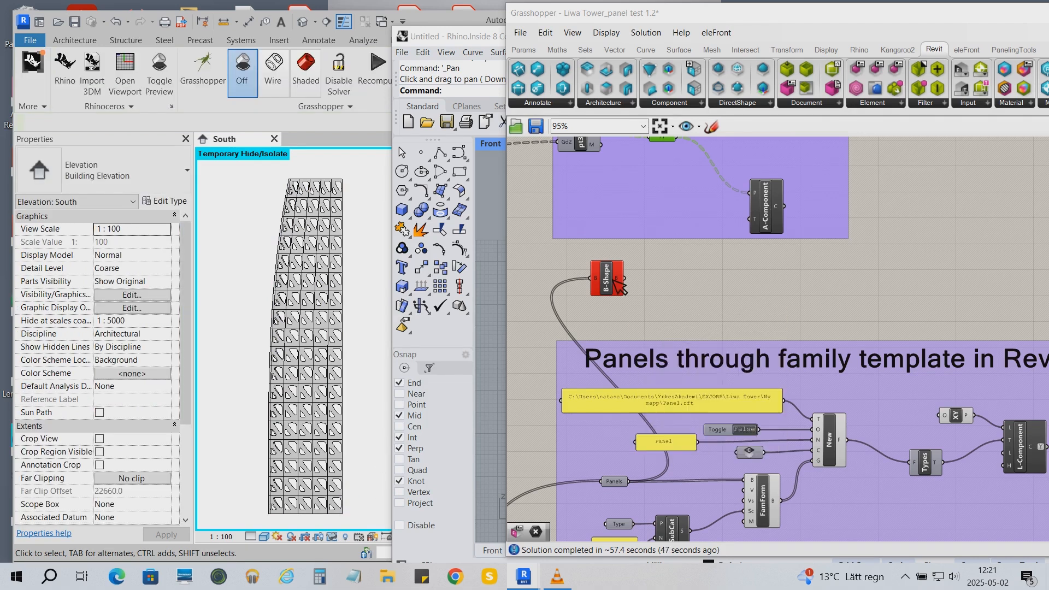
pyautogui.click(613, 279)
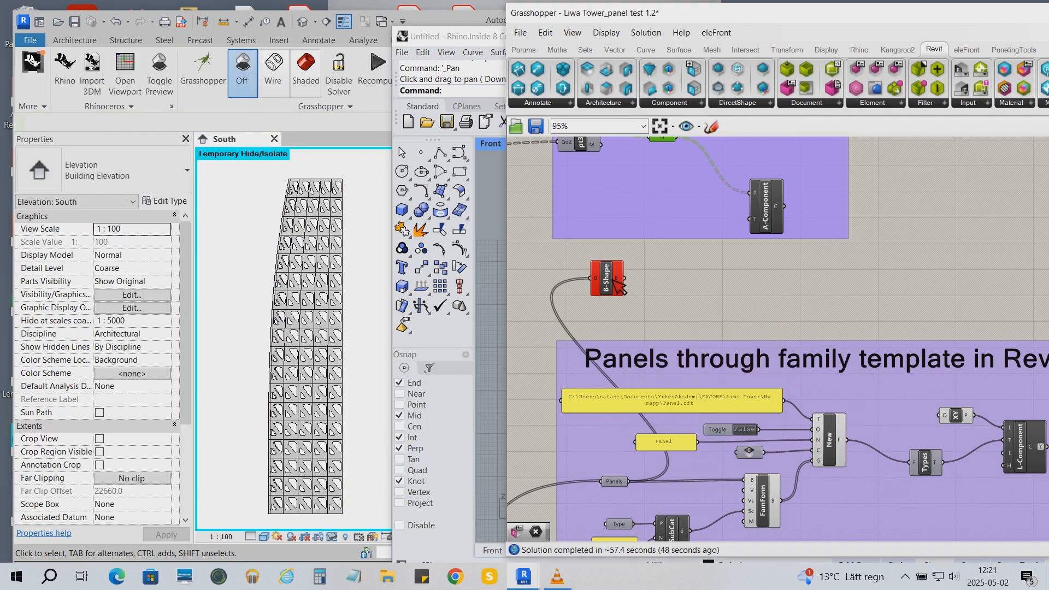
pyautogui.press('Delete')
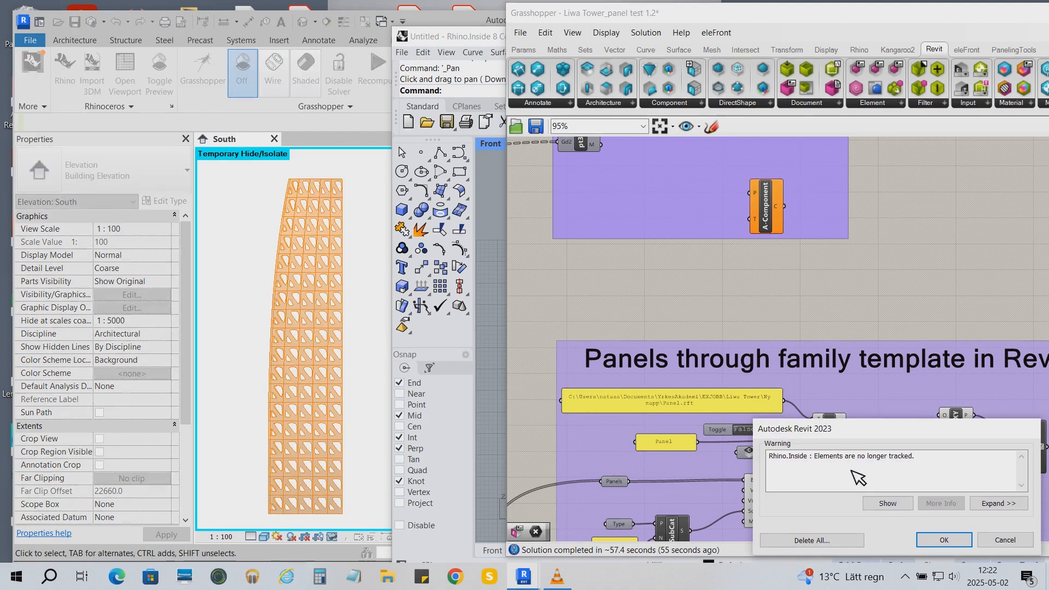
pyautogui.click(944, 539)
# - Select all the DirectShape panels in the South elevation and delete them
pyautogui.moveTo(249, 164); pyautogui.dragTo(374, 516)
pyautogui.moveTo(476, 38); pyautogui.dragTo(593, 31)
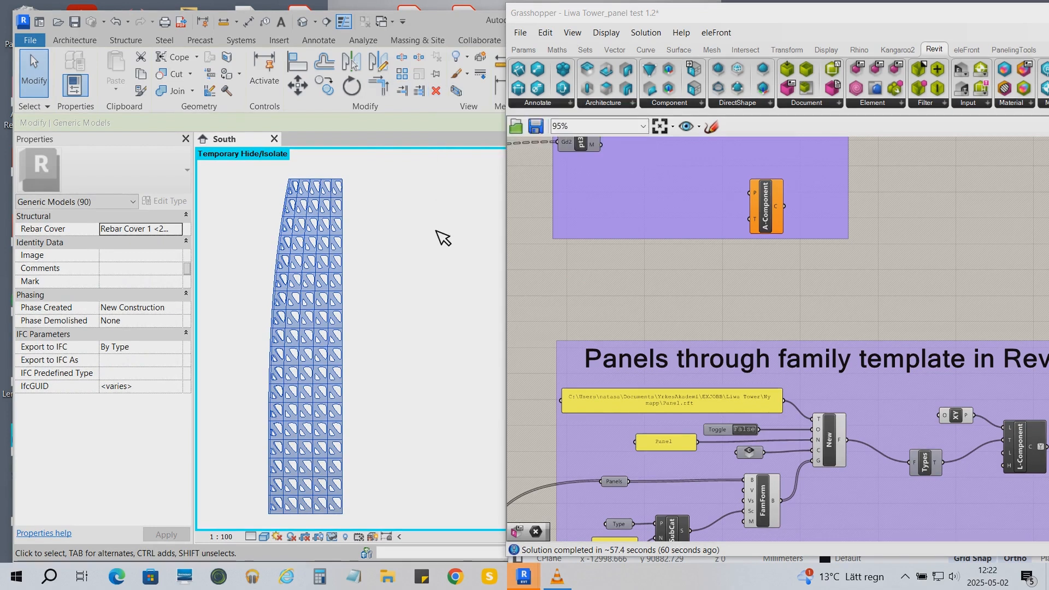
pyautogui.click(441, 93)
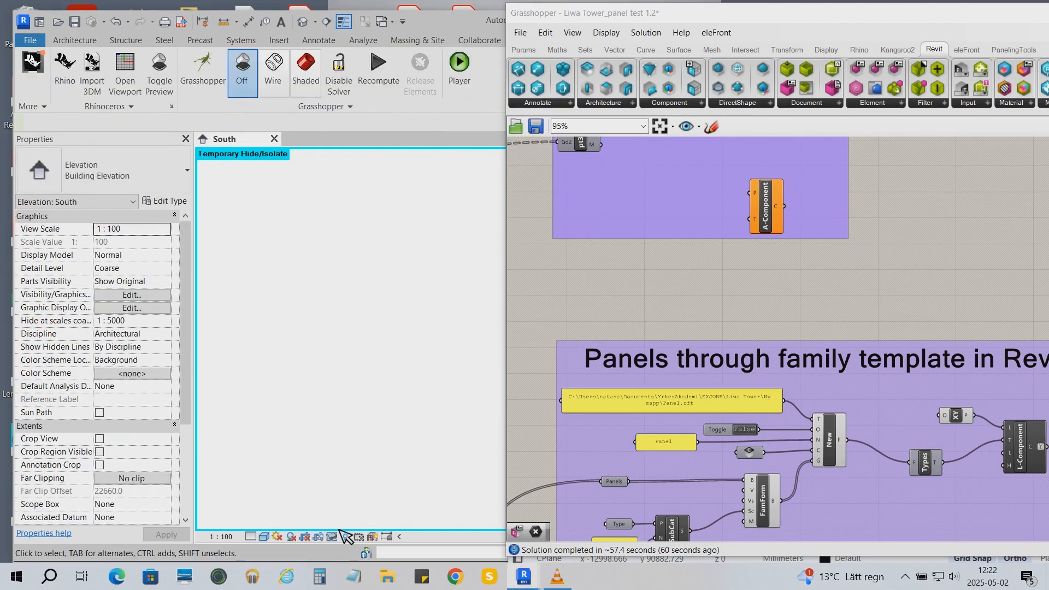
# - Reset the temporary hide/isolate in the South elevation
pyautogui.click(340, 533)
pyautogui.click(361, 519)
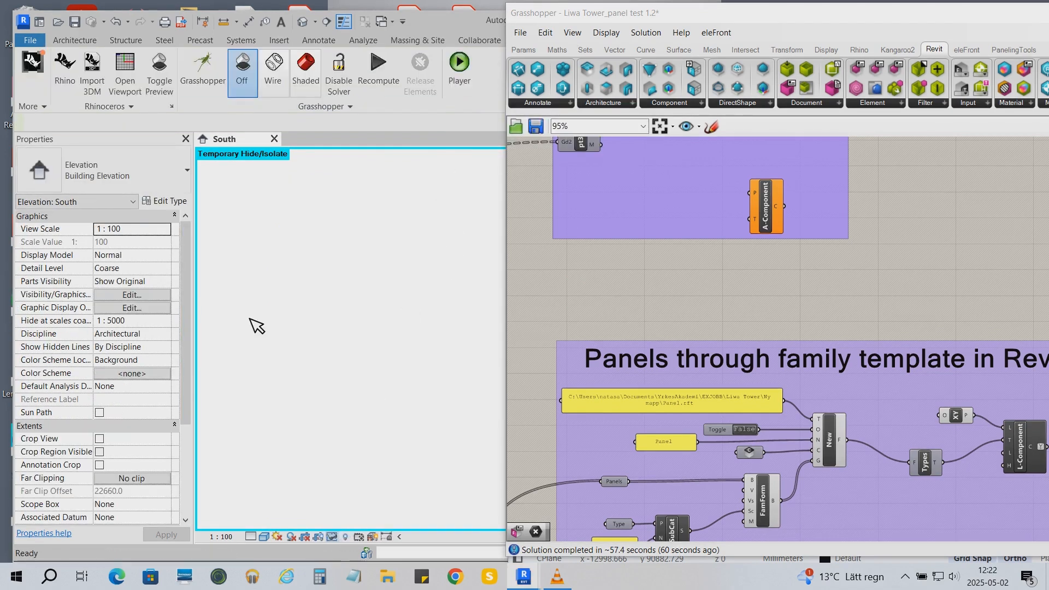
# - Connect the pt3DCell output directly to the Adaptive Component's points input
pyautogui.moveTo(683, 299); pyautogui.dragTo(717, 349, button='right')
pyautogui.moveTo(635, 185); pyautogui.dragTo(786, 244)
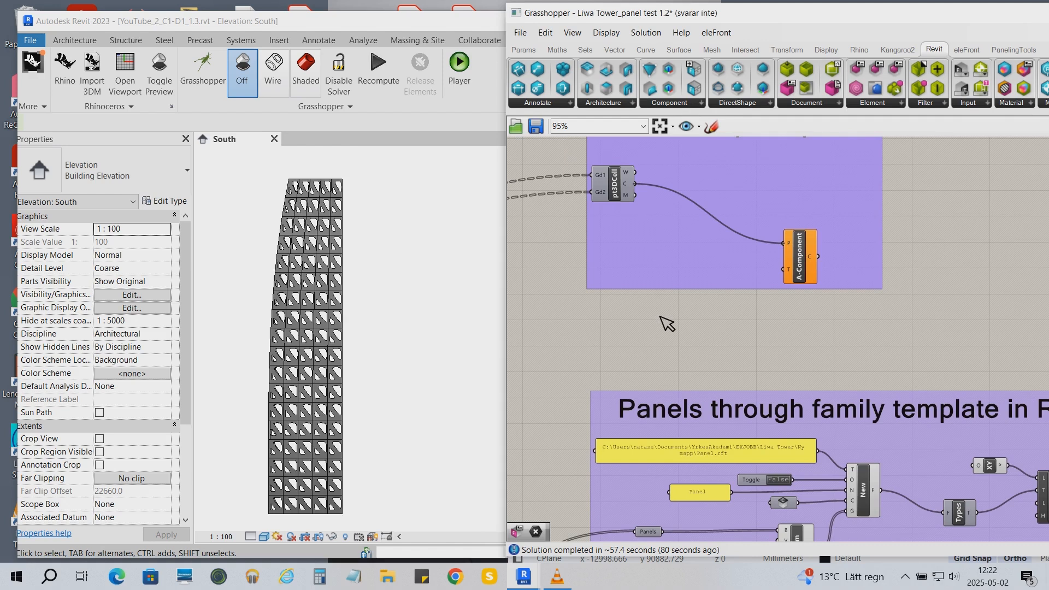
pyautogui.rightClick(692, 259)
pyautogui.click(641, 347)
pyautogui.moveTo(683, 355); pyautogui.dragTo(617, 209, button='right')
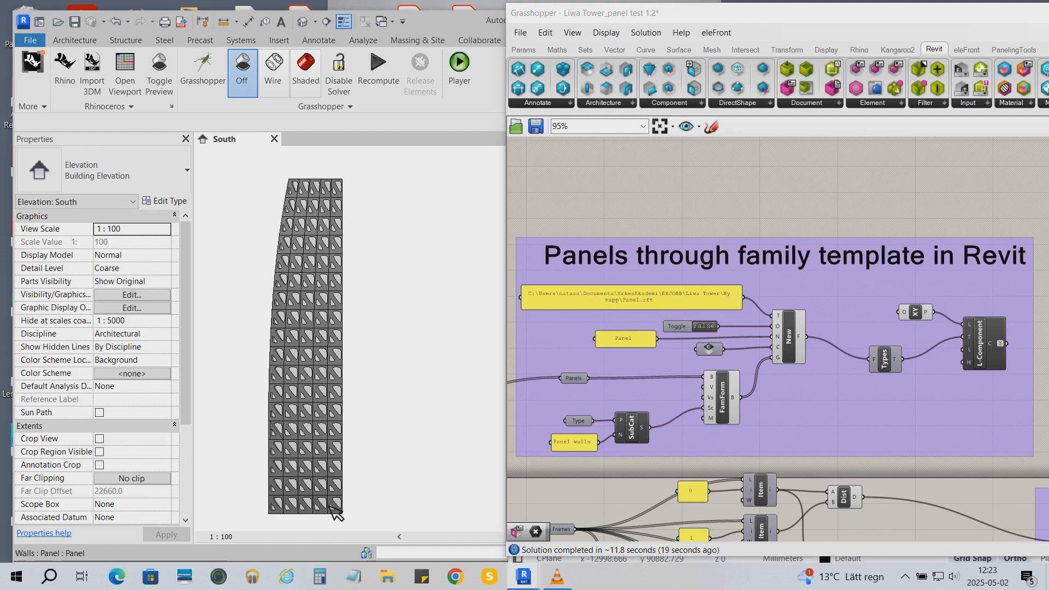
# - Select a wall panel and review the adaptive and family template groups in the Grasshopper definition
pyautogui.click(336, 511)
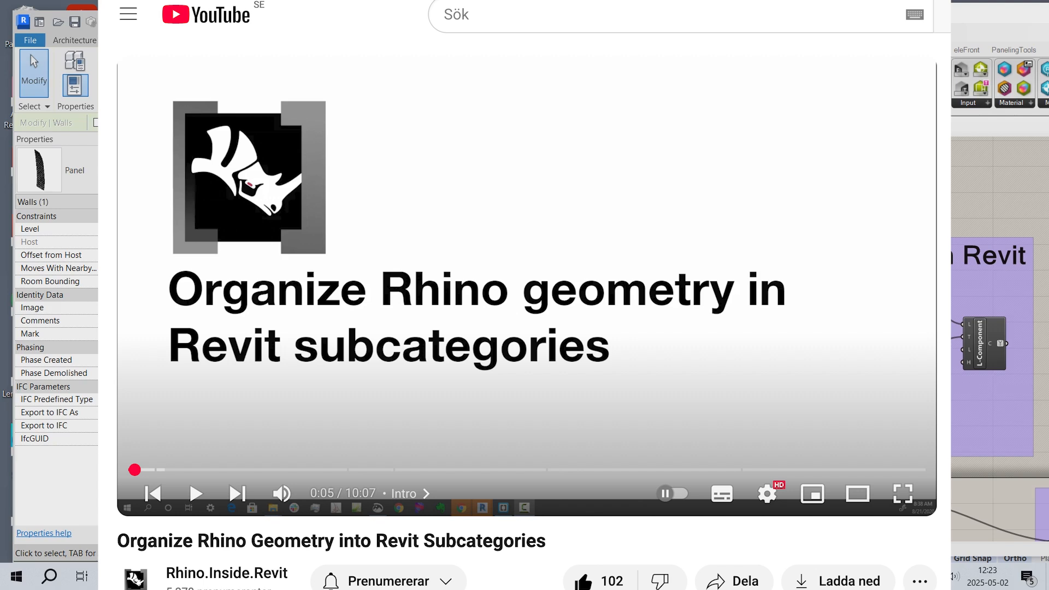
pyautogui.scroll(-5, 663, 250)
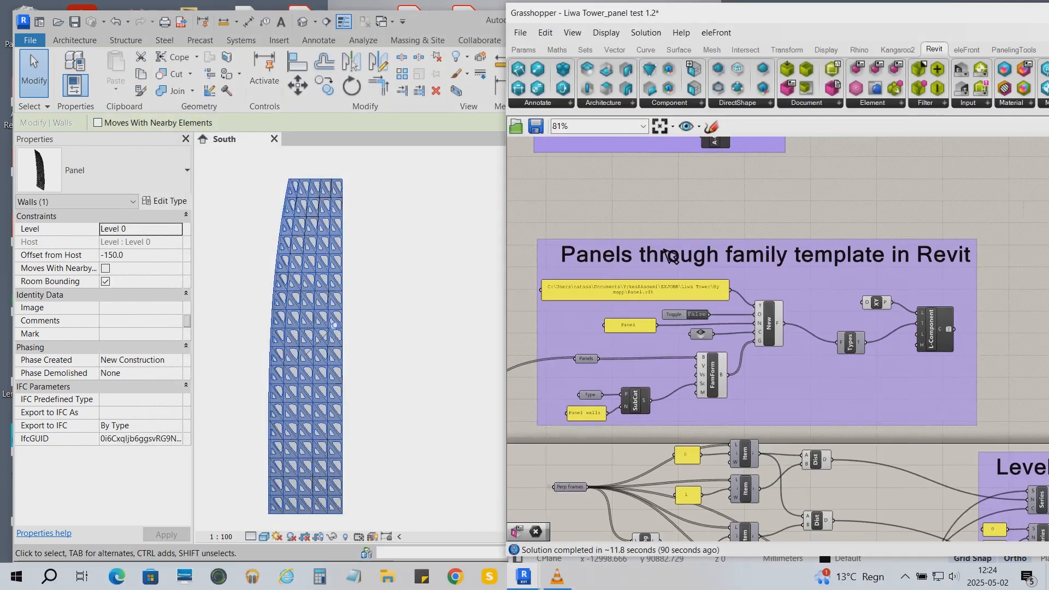
pyautogui.moveTo(778, 212); pyautogui.dragTo(838, 305, button='right')
pyautogui.scroll(3, 592, 159)
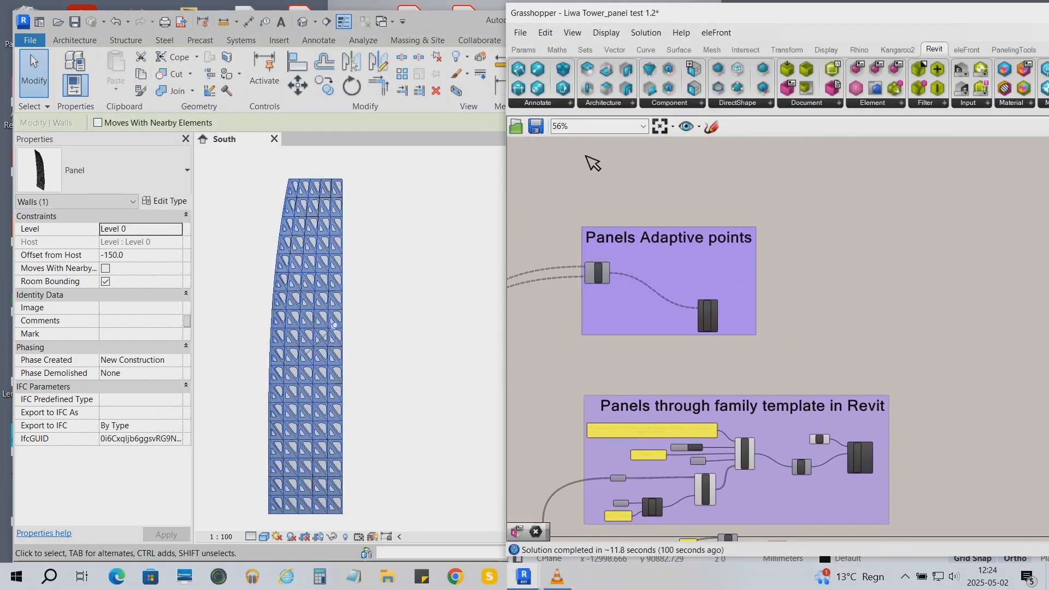
pyautogui.scroll(3, 535, 294)
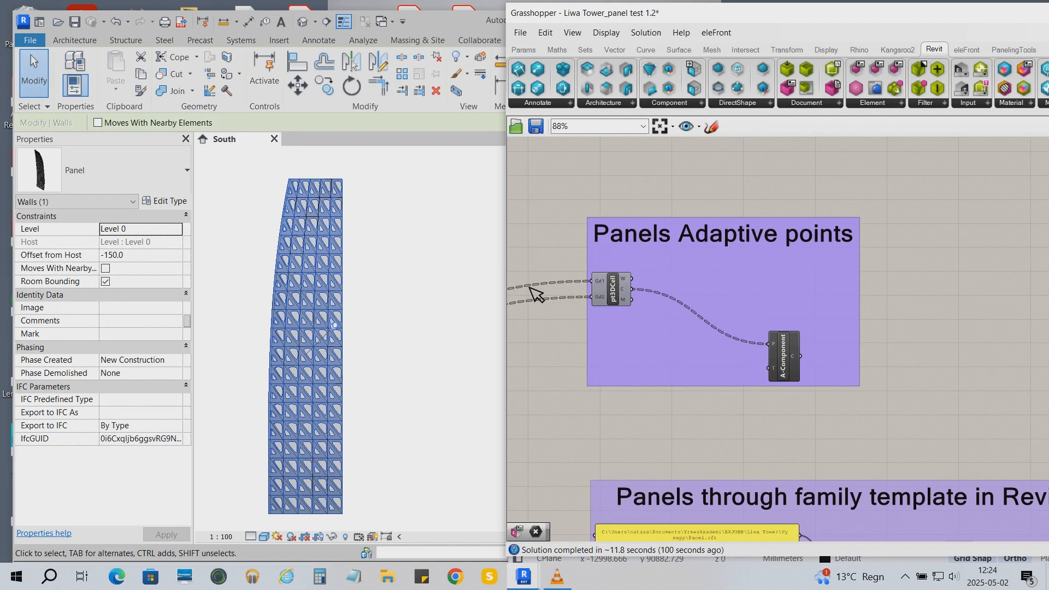
# - Close the Grasshopper and Rhino windows
pyautogui.moveTo(890, 18); pyautogui.dragTo(414, 70)
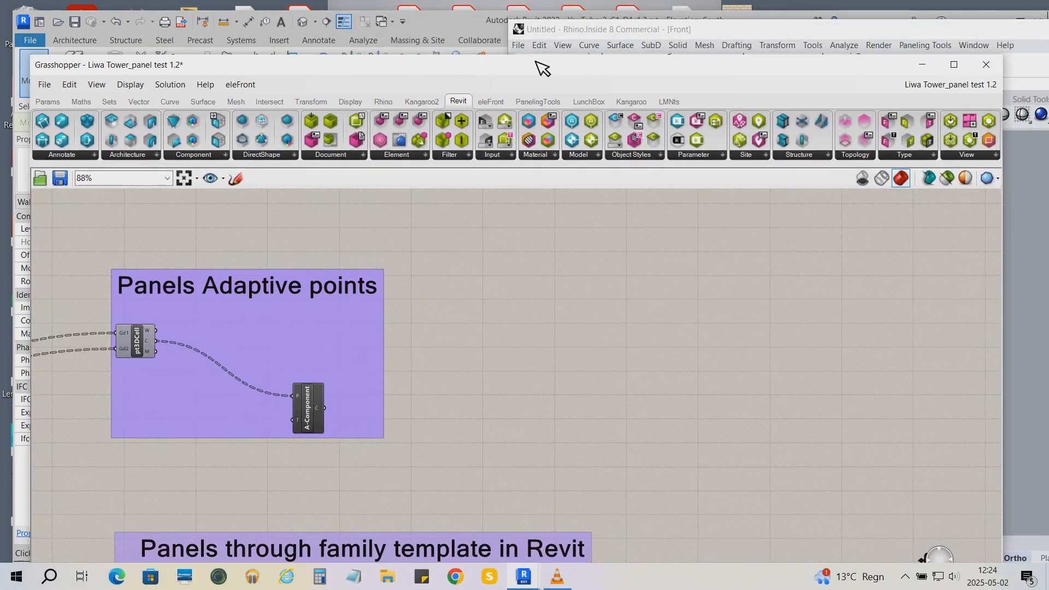
pyautogui.click(1001, 64)
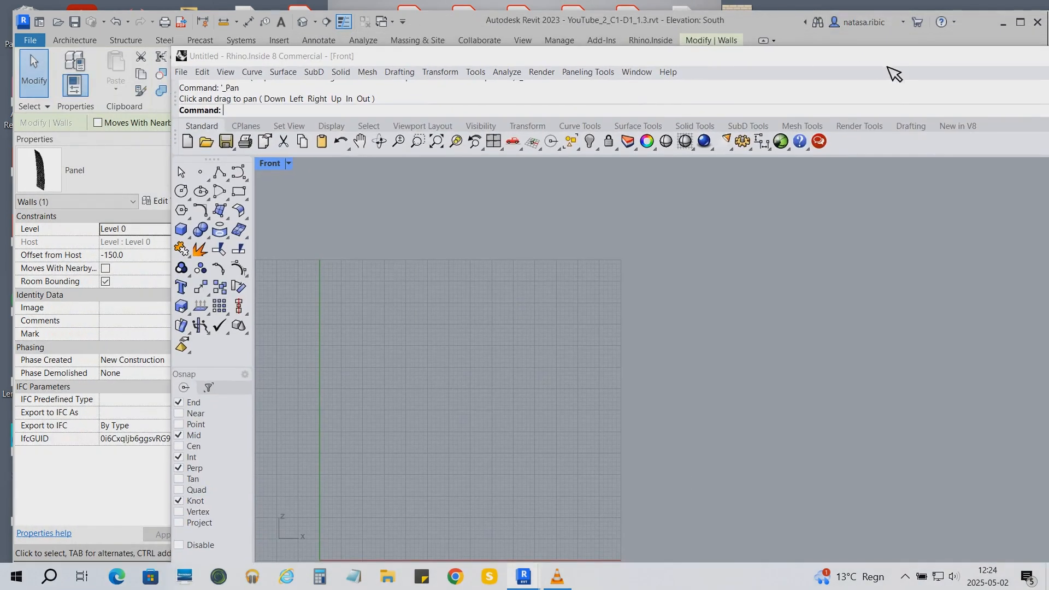
pyautogui.moveTo(887, 66); pyautogui.dragTo(681, 71)
pyautogui.click(984, 61)
# - Select all the panel elements in the South elevation and delete them
pyautogui.click(391, 335)
pyautogui.scroll(-2, 391, 335)
pyautogui.click(344, 334)
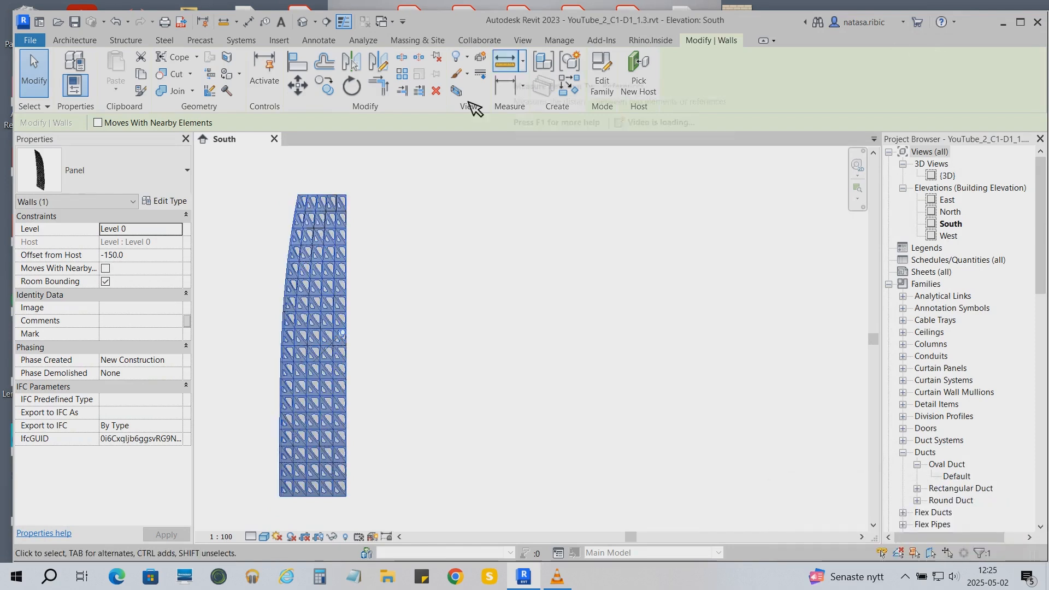
pyautogui.click(530, 261)
pyautogui.moveTo(377, 516); pyautogui.dragTo(262, 172)
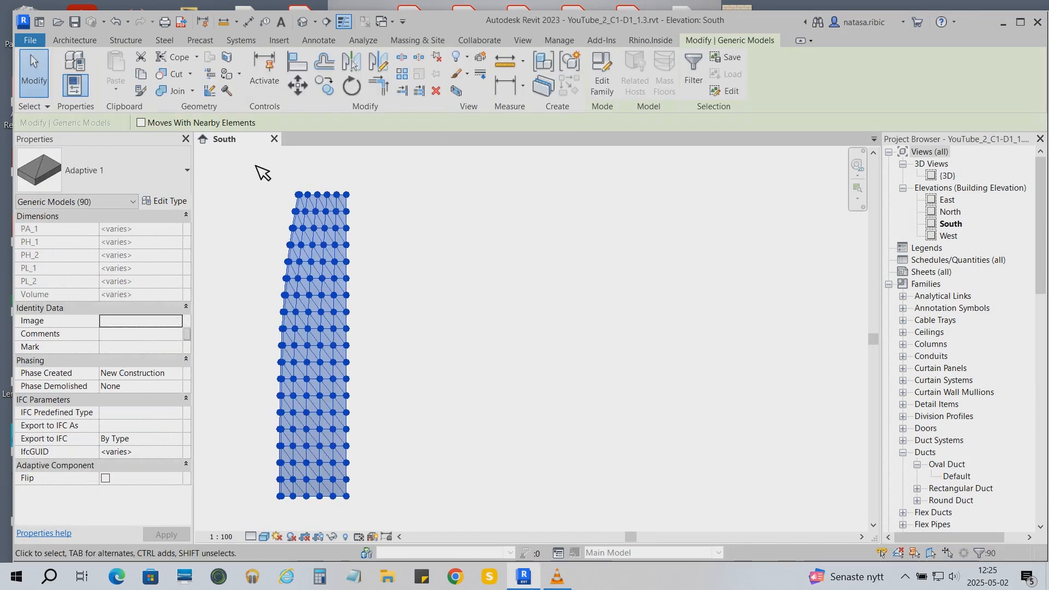
pyautogui.click(435, 90)
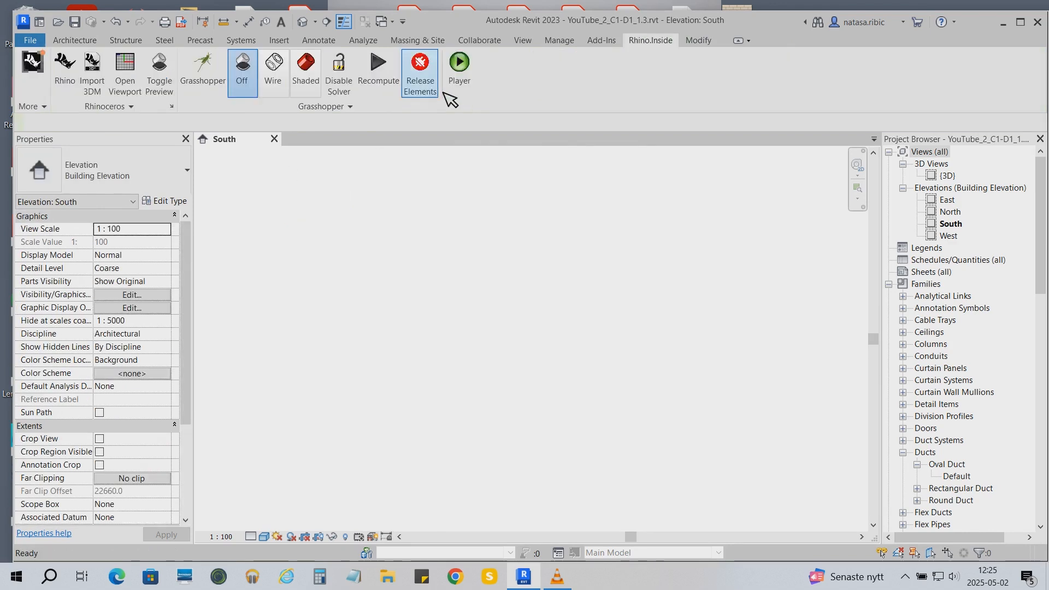
# - Delete the Panel_Adaptive family from the project's Generic Models families
pyautogui.scroll(-2, 963, 360)
pyautogui.scroll(-2, 963, 361)
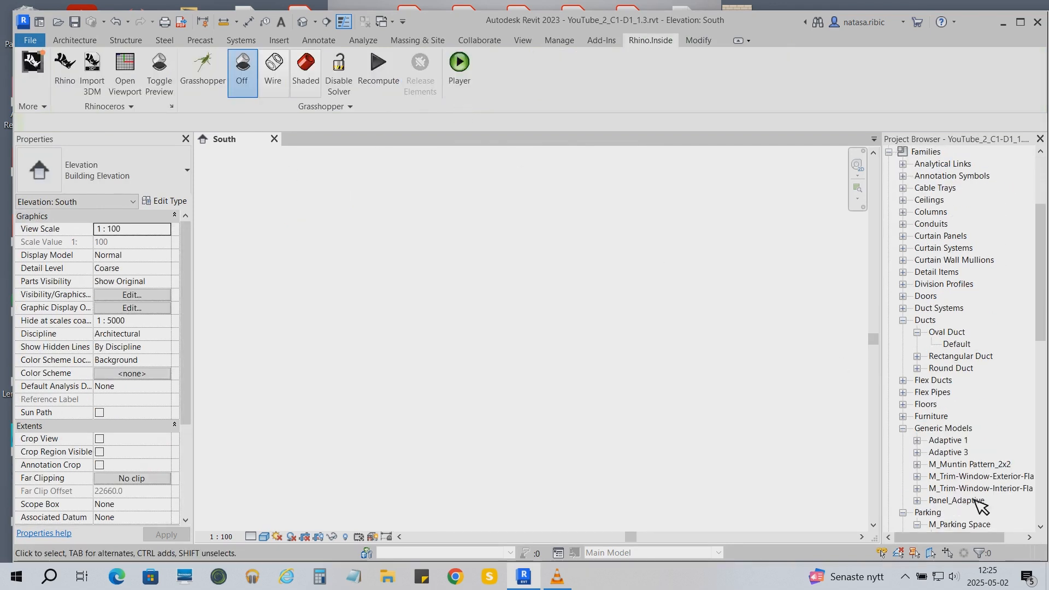
pyautogui.rightClick(976, 500)
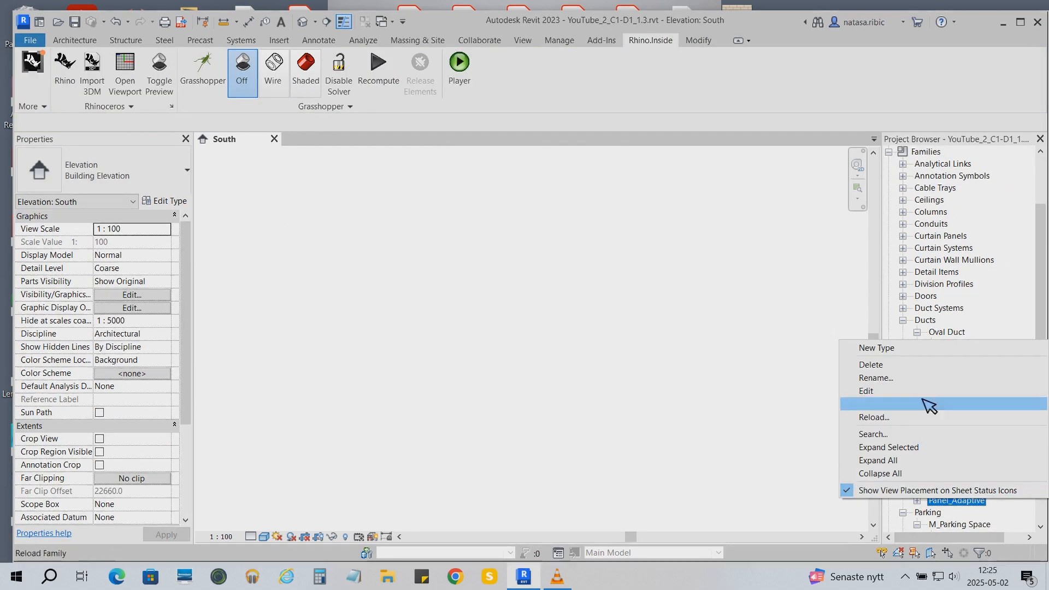
pyautogui.click(901, 366)
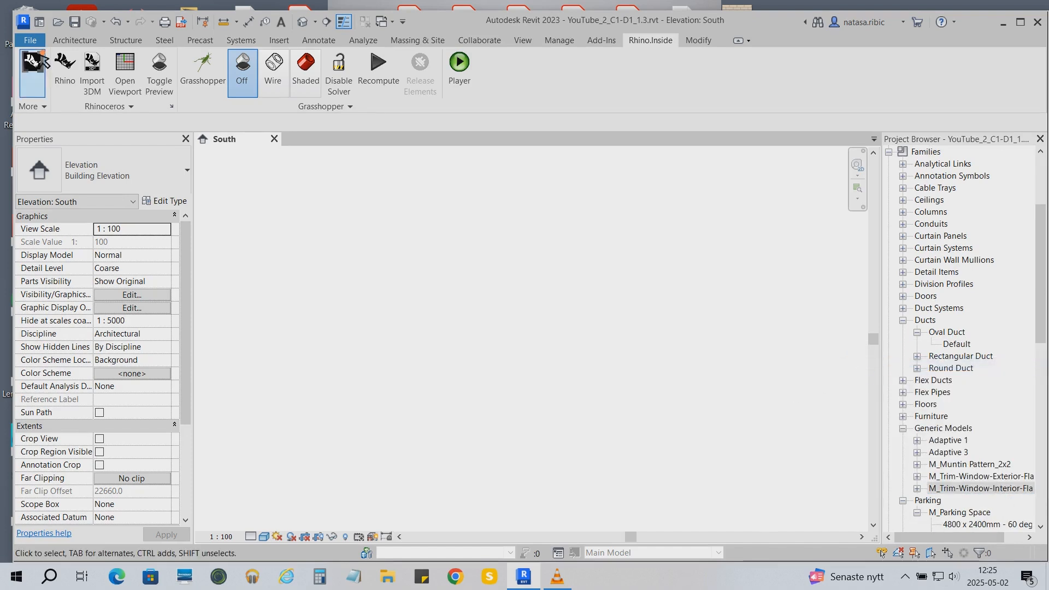
# - Launch Grasshopper and open the definition "Liwa Tower_panel test 1.3.gh"
pyautogui.click(33, 61)
pyautogui.click(46, 61)
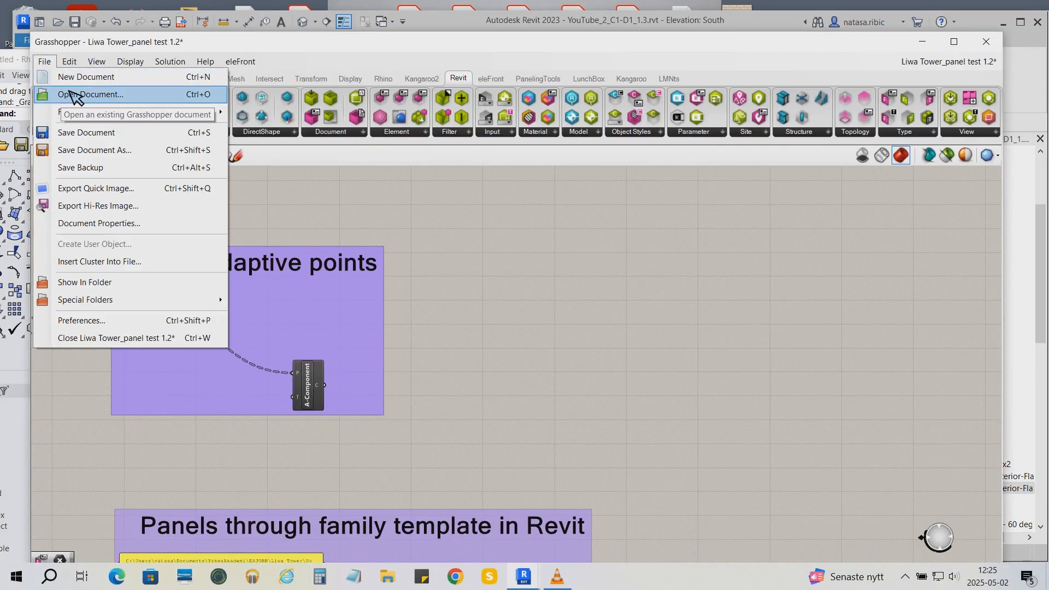
pyautogui.click(73, 96)
pyautogui.click(276, 271)
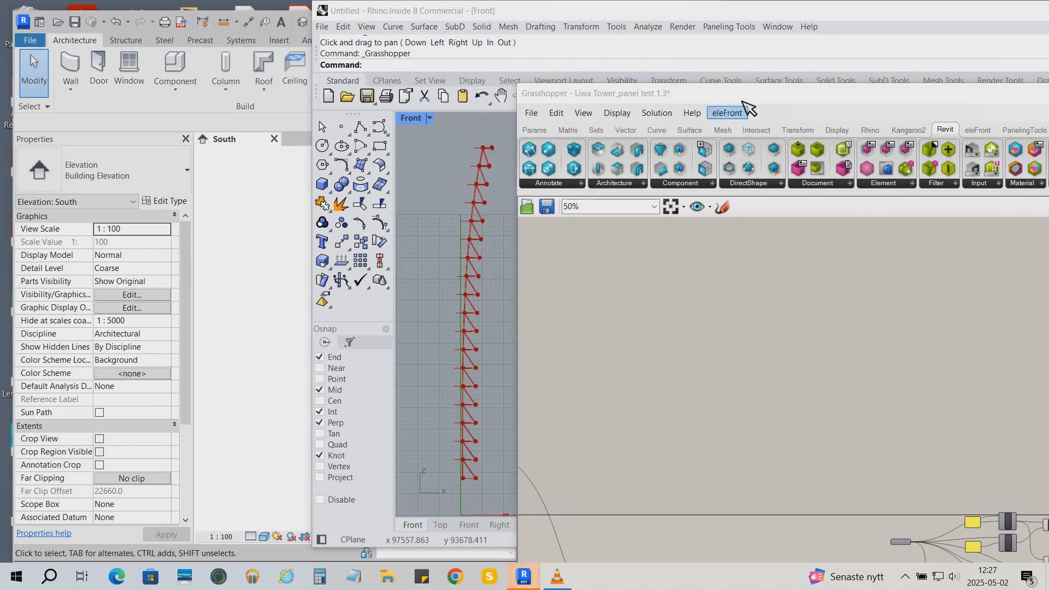
# - Place a Cellulate 3D Grid (pt3DCell) component from PanelingTools' Panel 3D group onto the canvas
pyautogui.moveTo(731, 90); pyautogui.dragTo(630, 20)
pyautogui.scroll(-2, 695, 316)
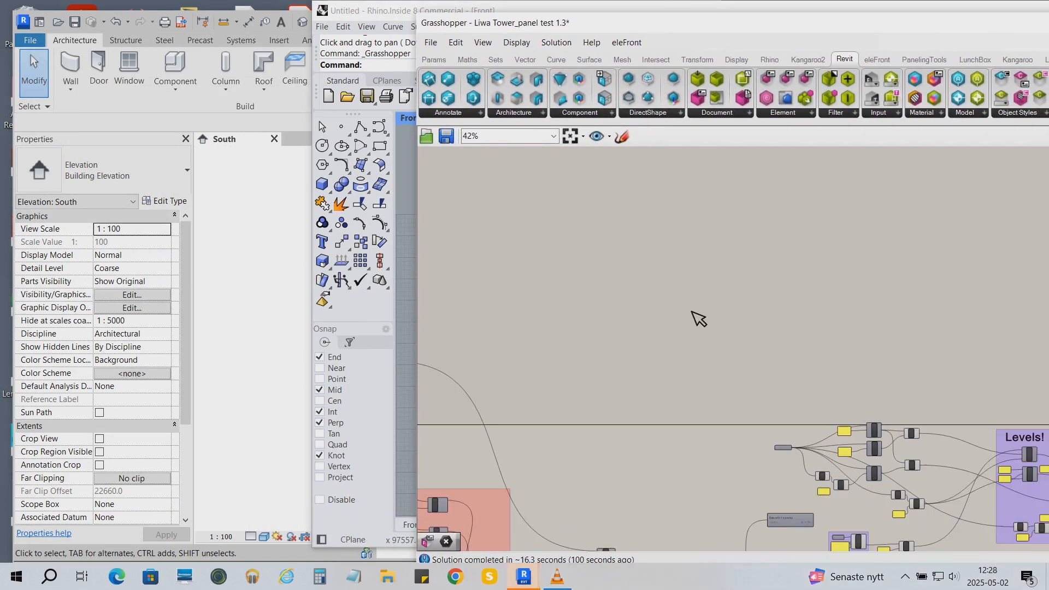
pyautogui.scroll(-1, 691, 311)
pyautogui.moveTo(644, 406); pyautogui.dragTo(627, 309, button='right')
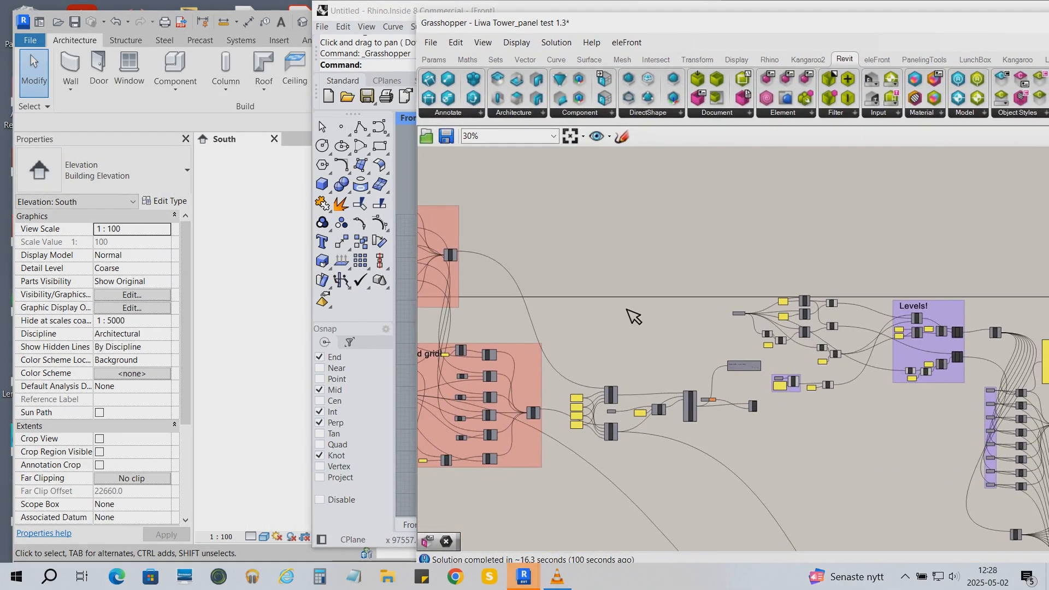
pyautogui.scroll(1, 627, 309)
pyautogui.click(924, 59)
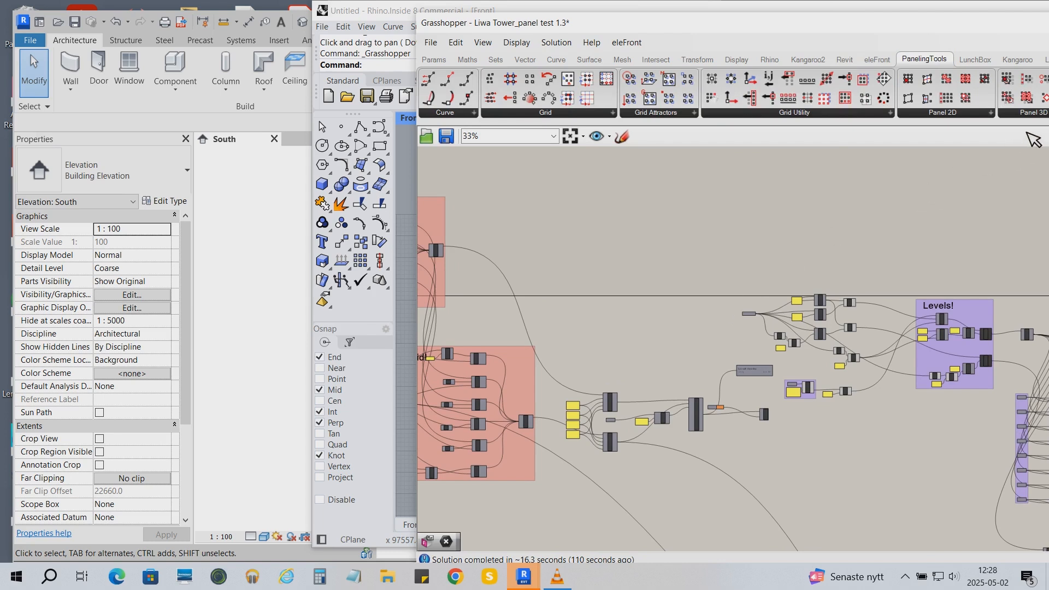
pyautogui.moveTo(880, 31); pyautogui.dragTo(825, 23)
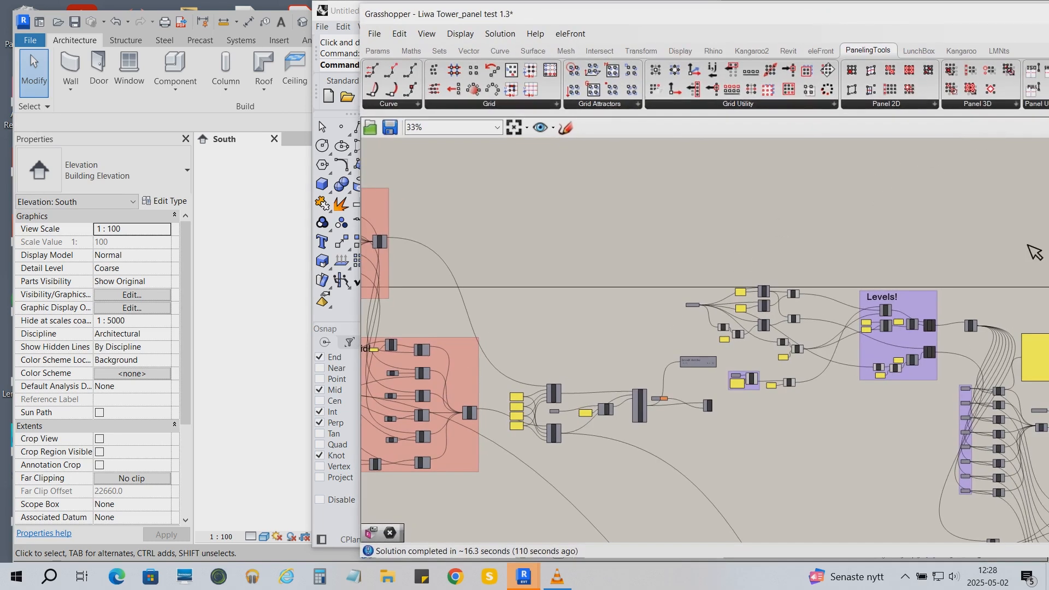
pyautogui.click(987, 108)
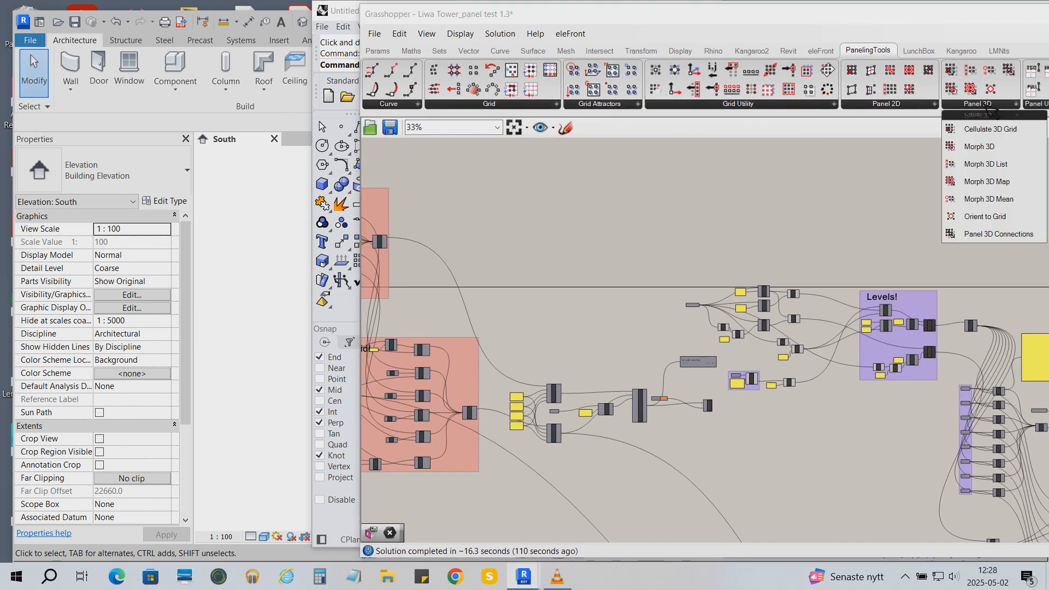
pyautogui.click(948, 145)
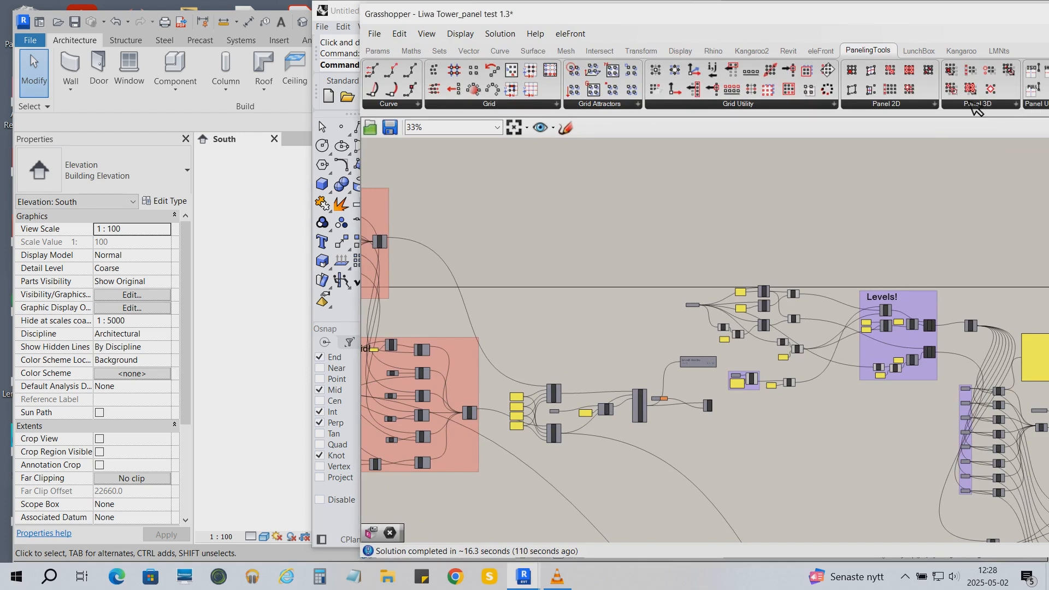
pyautogui.click(977, 108)
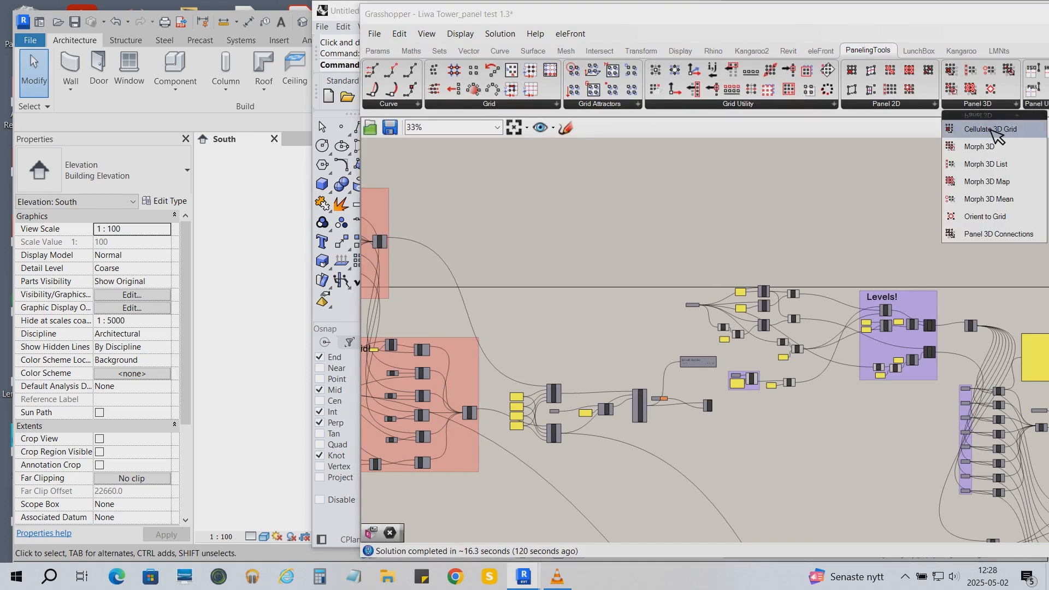
pyautogui.click(990, 129)
pyautogui.click(595, 347)
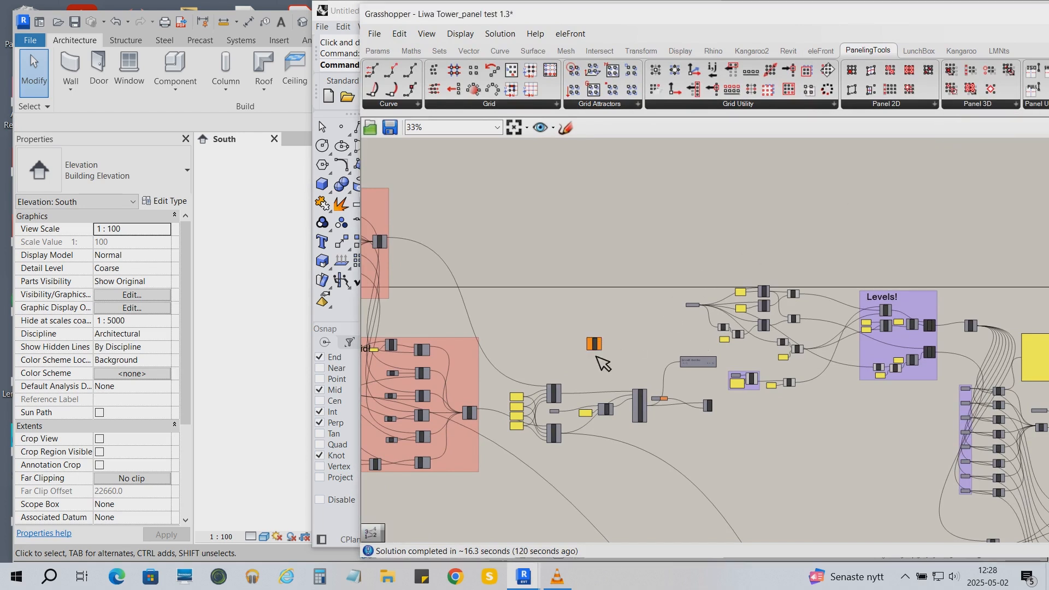
# - Connect the two ptSubGrid outputs to the pt3DCell component's Gd1 and Gd2 inputs
pyautogui.scroll(5, 588, 386)
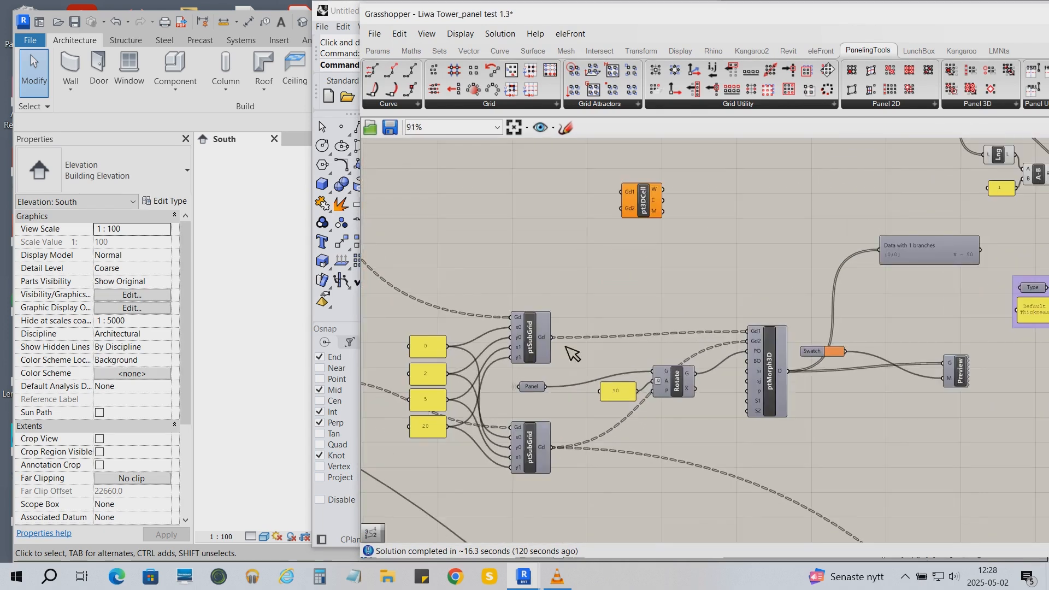
pyautogui.moveTo(552, 240); pyautogui.dragTo(622, 193)
pyautogui.moveTo(551, 447); pyautogui.dragTo(621, 208)
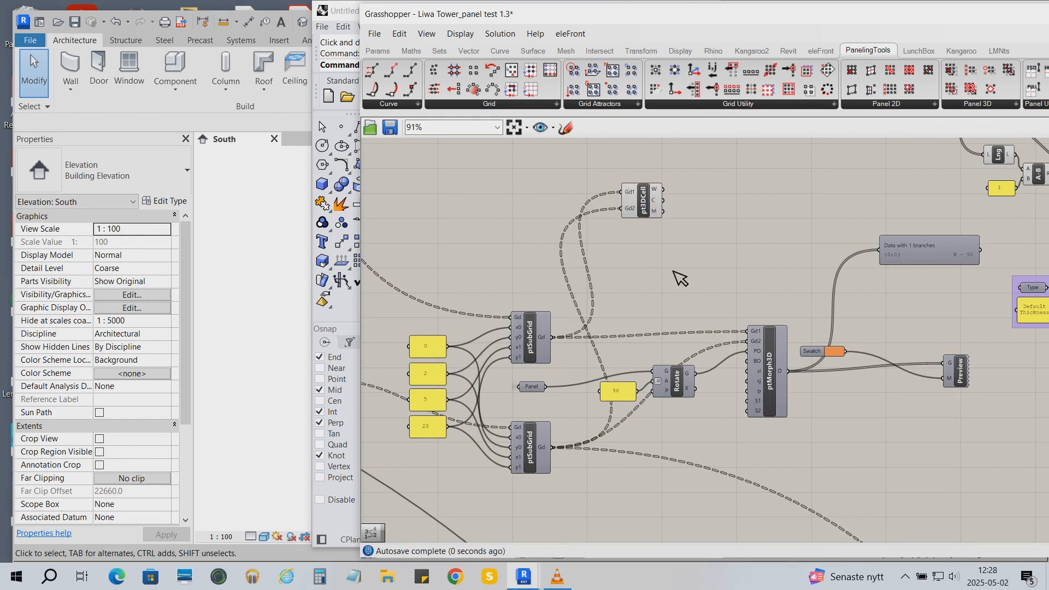
# - Move the pt3DCell component to an empty area above the rest of the definition
pyautogui.moveTo(663, 221); pyautogui.dragTo(591, 320, button='right')
pyautogui.scroll(-3, 569, 371)
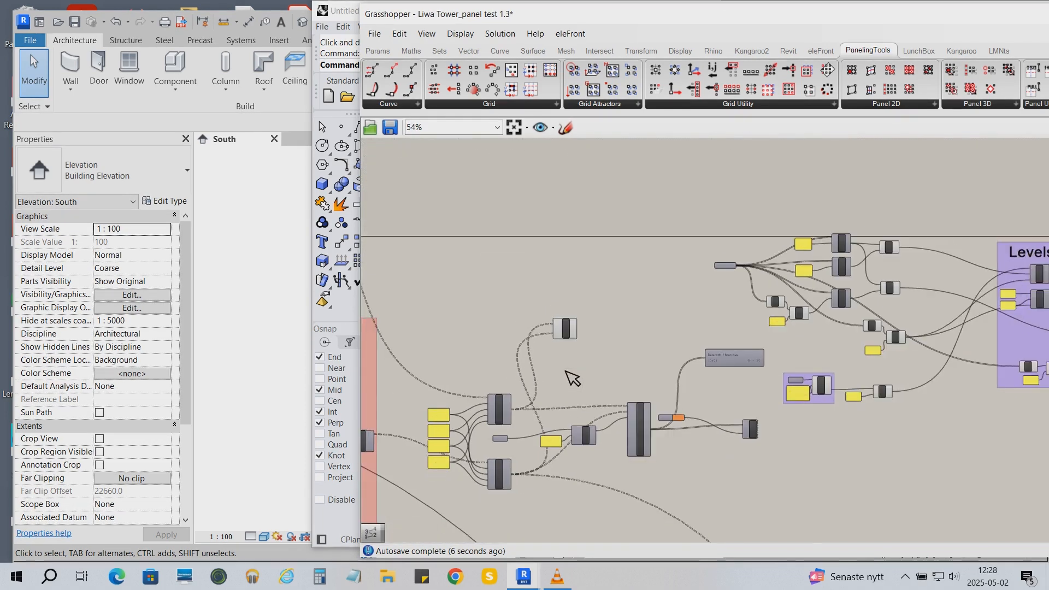
pyautogui.moveTo(516, 365); pyautogui.dragTo(828, 183)
pyautogui.moveTo(863, 176); pyautogui.dragTo(633, 377, button='right')
pyautogui.moveTo(606, 376); pyautogui.dragTo(724, 245)
pyautogui.moveTo(824, 287); pyautogui.dragTo(771, 332, button='right')
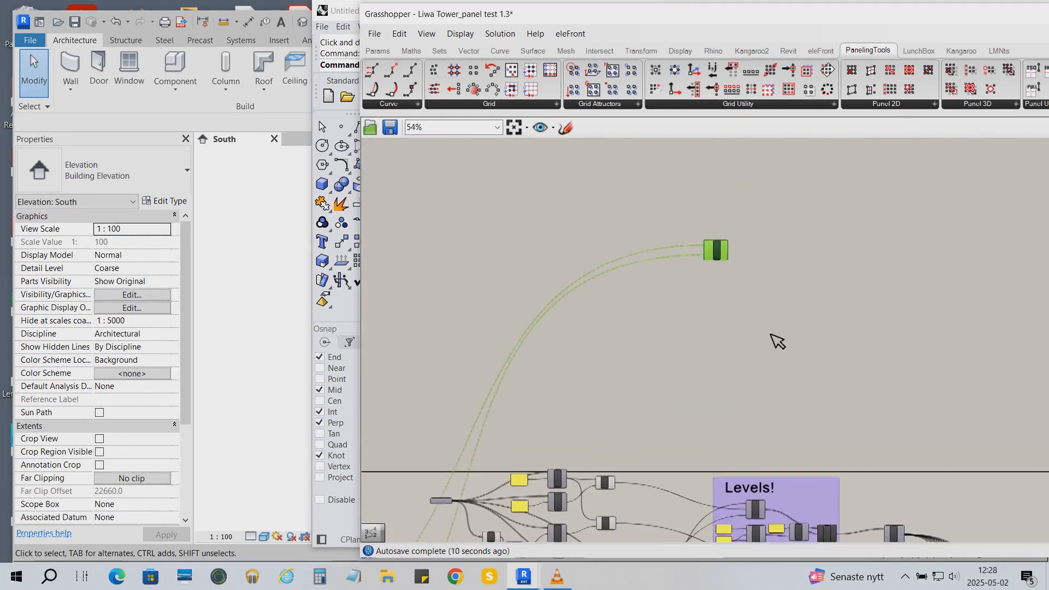
pyautogui.click(755, 256)
pyautogui.scroll(1, 618, 284)
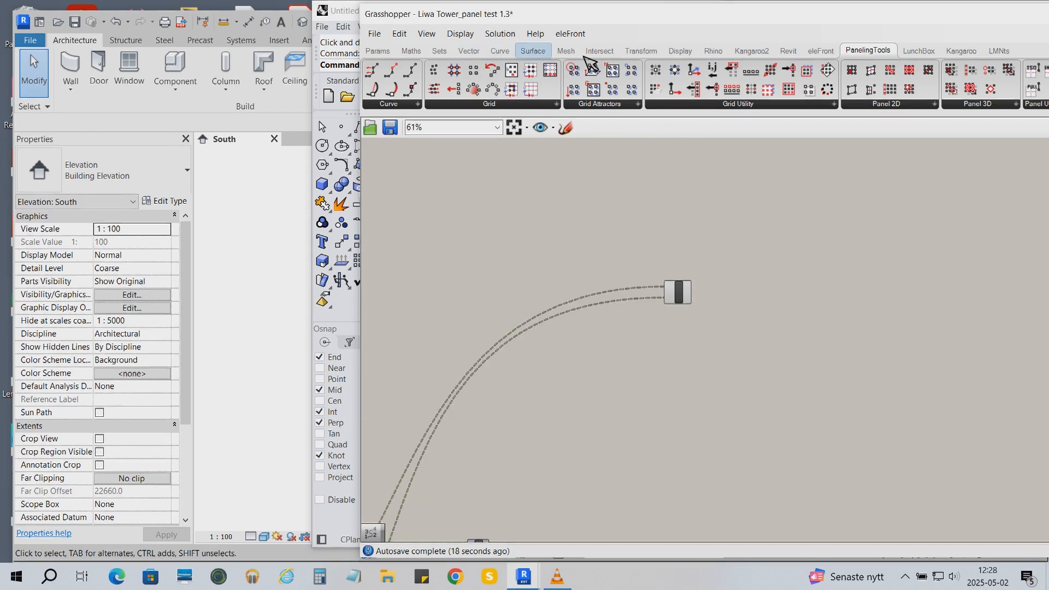
# - Add a Point List display component next to pt3DCell, fed by its cell points
pyautogui.click(695, 50)
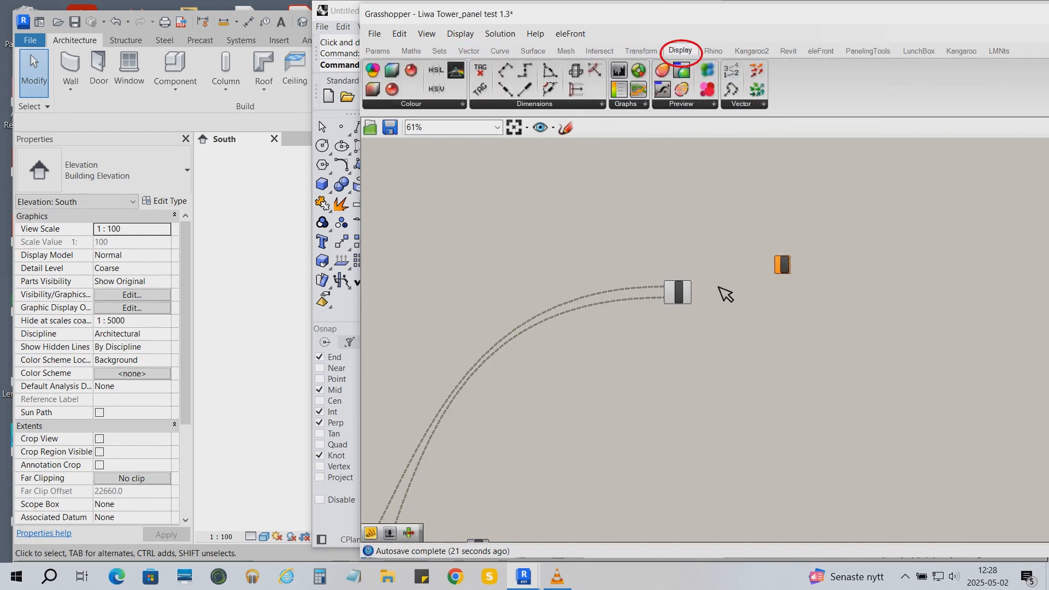
pyautogui.scroll(2, 724, 294)
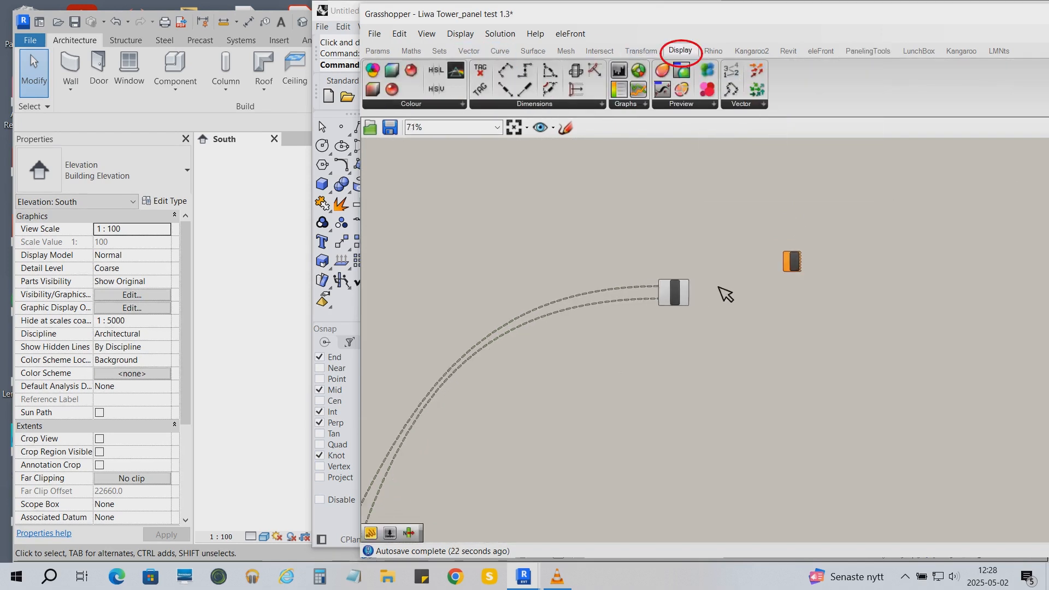
pyautogui.moveTo(815, 240); pyautogui.dragTo(811, 248)
# - Create a panel with the value 500 and feed it into the Point List's size input
pyautogui.doubleClick(788, 348)
pyautogui.write('/')
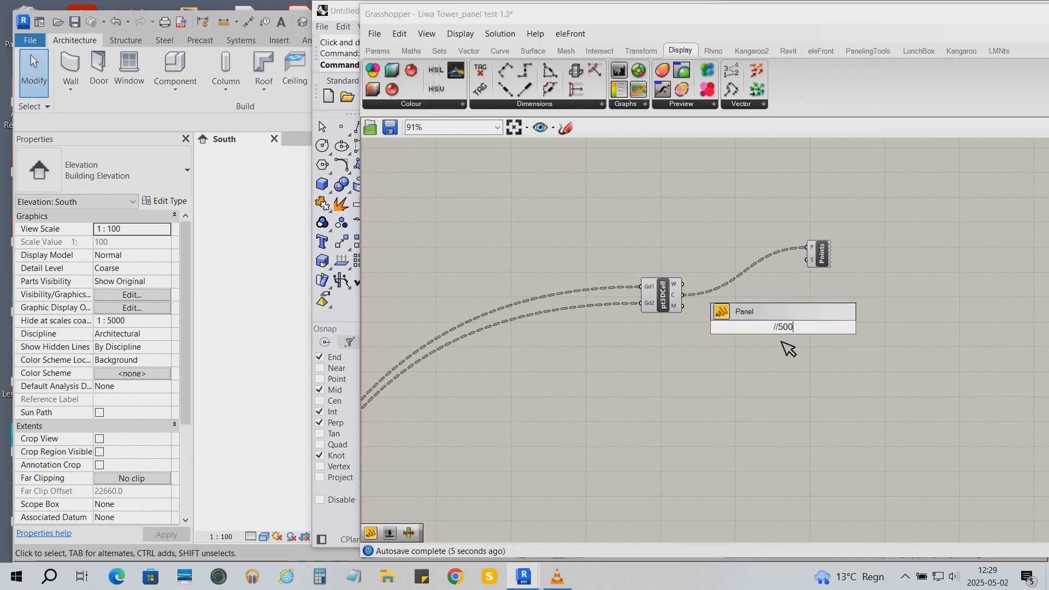
pyautogui.write('/500')
pyautogui.press('Return')
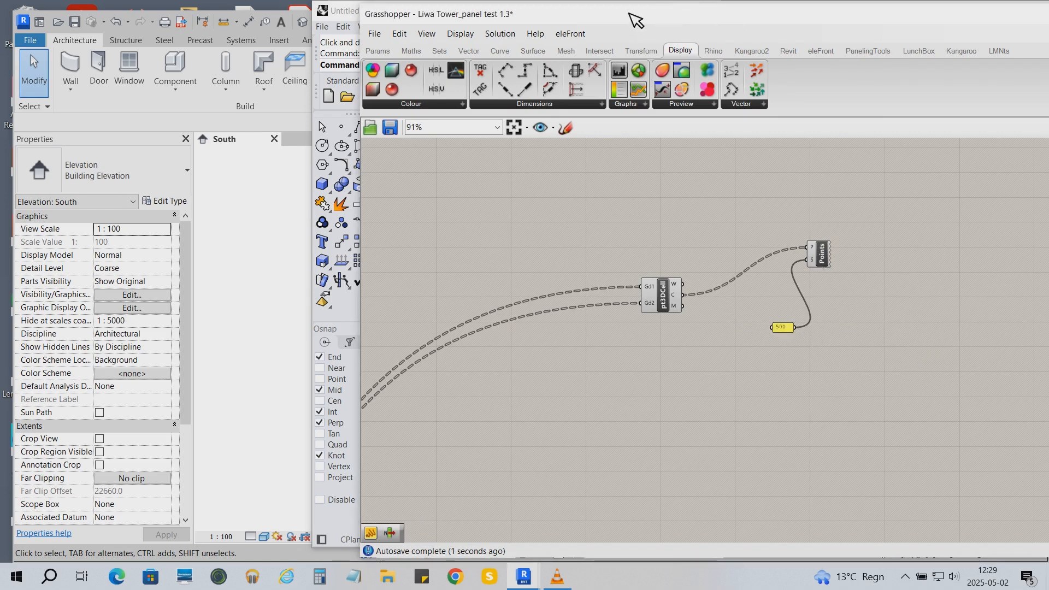
# - Zoom and rotate the Rhino viewport onto one panel to examine its numbered cell points
pyautogui.moveTo(635, 19); pyautogui.dragTo(781, 35)
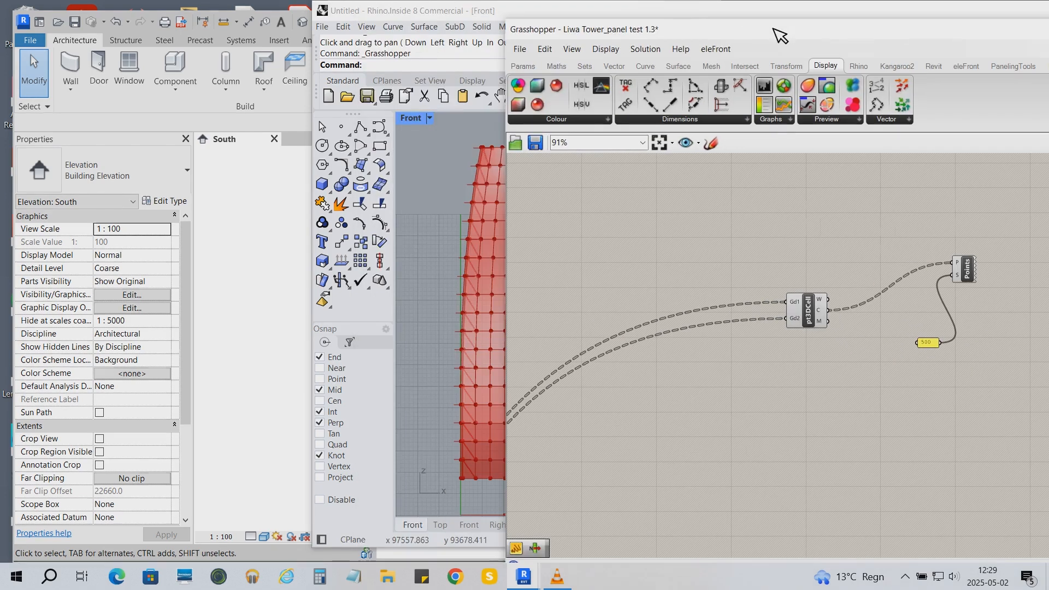
pyautogui.moveTo(439, 12); pyautogui.dragTo(342, 13)
pyautogui.scroll(5, 375, 481)
pyautogui.scroll(5, 368, 474)
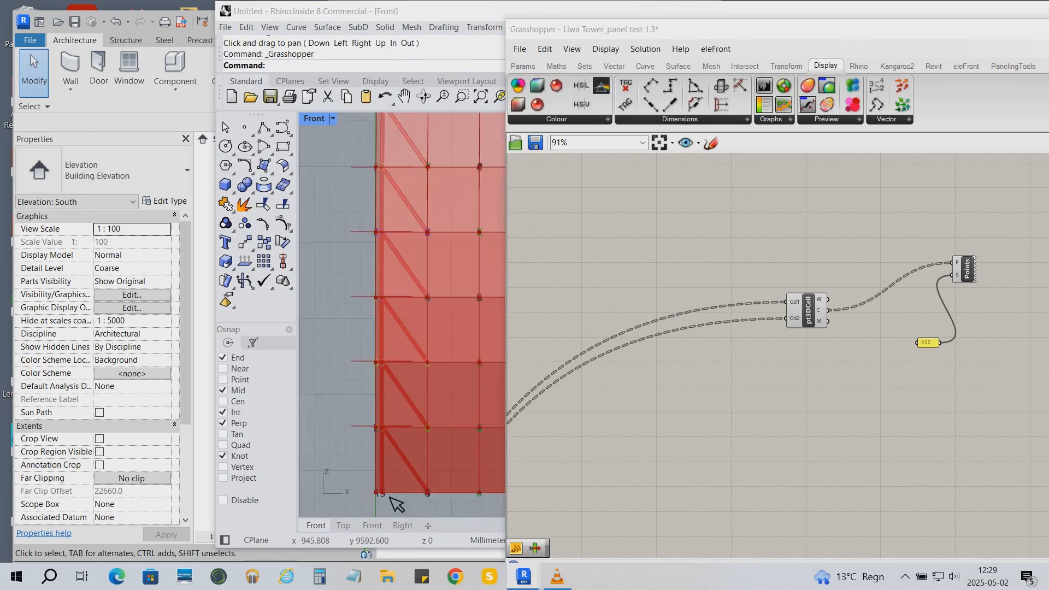
pyautogui.scroll(10, 389, 496)
pyautogui.click(424, 96)
pyautogui.moveTo(413, 349); pyautogui.dragTo(475, 369)
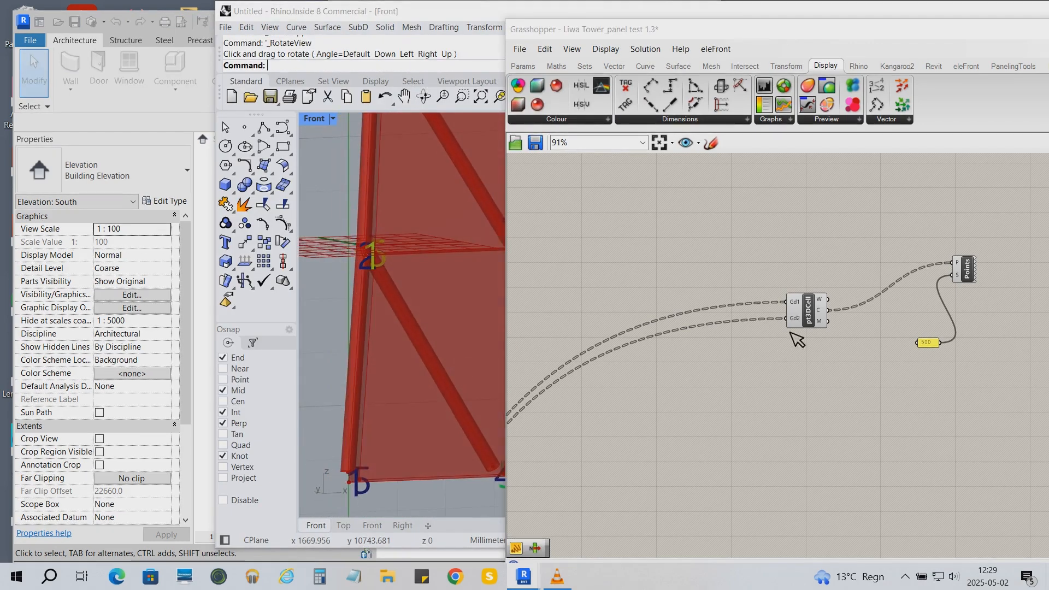
# - Toggle the pt3DCell component's preview and inspect the numbered corner points in the Rhino viewport
pyautogui.rightClick(808, 315)
pyautogui.click(845, 338)
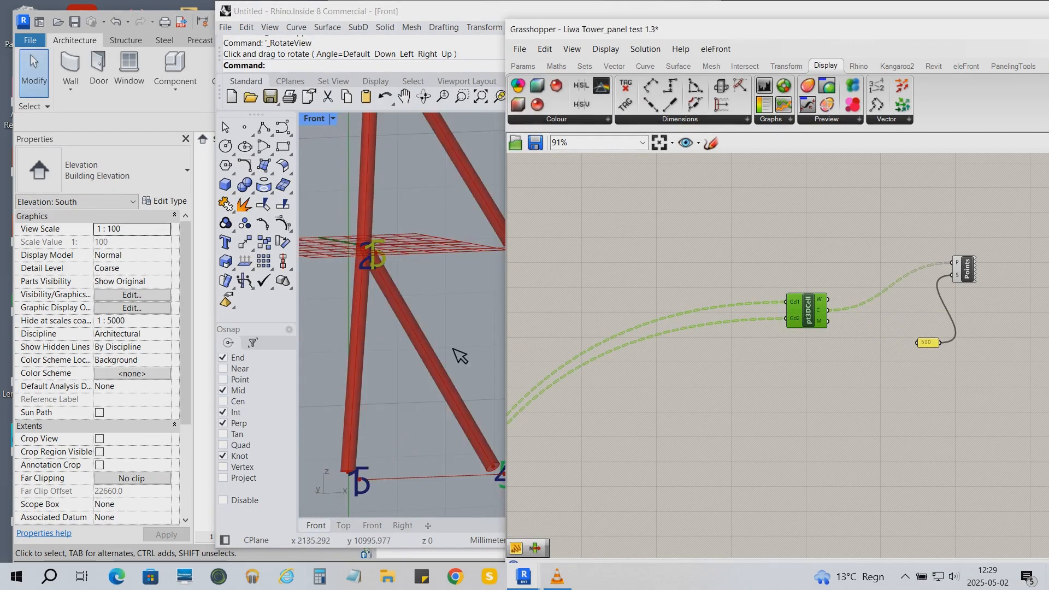
pyautogui.moveTo(460, 356); pyautogui.dragTo(490, 488, button='right')
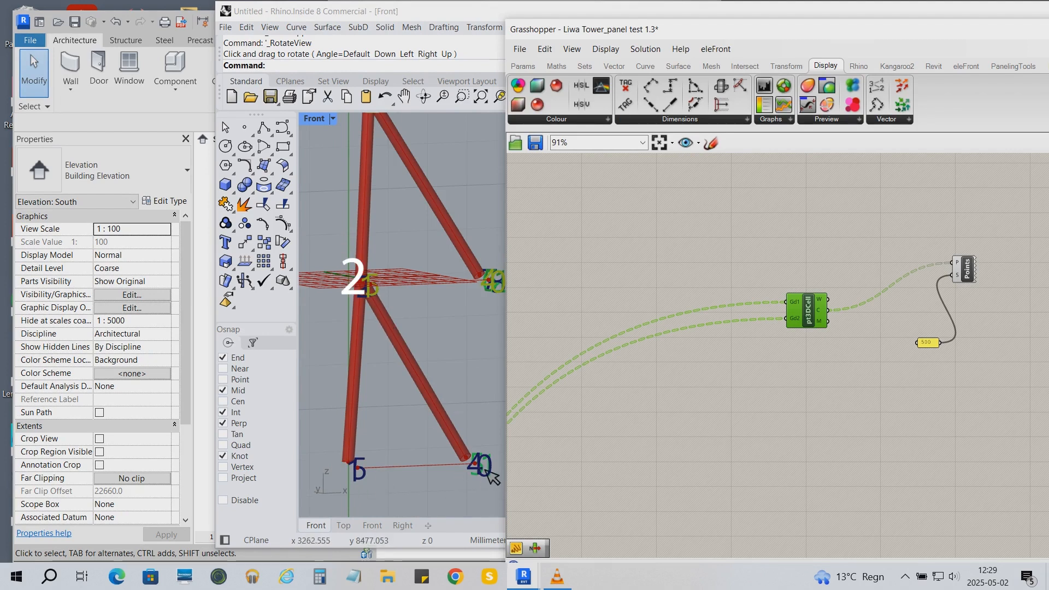
pyautogui.scroll(-1, 832, 451)
pyautogui.scroll(-1, 832, 452)
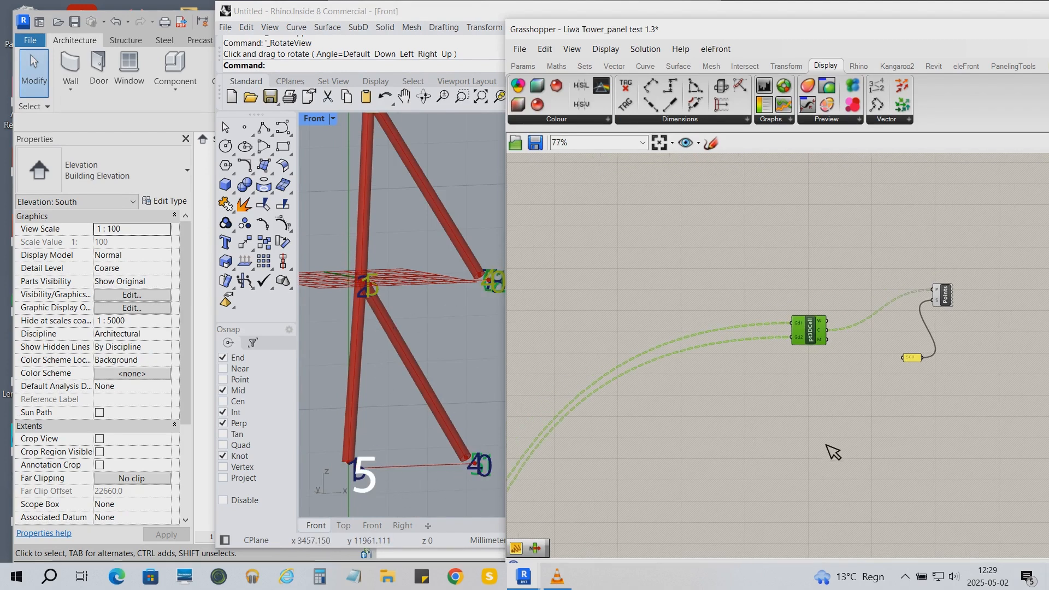
pyautogui.moveTo(436, 16); pyautogui.dragTo(506, 65)
pyautogui.moveTo(595, 27); pyautogui.dragTo(641, 53)
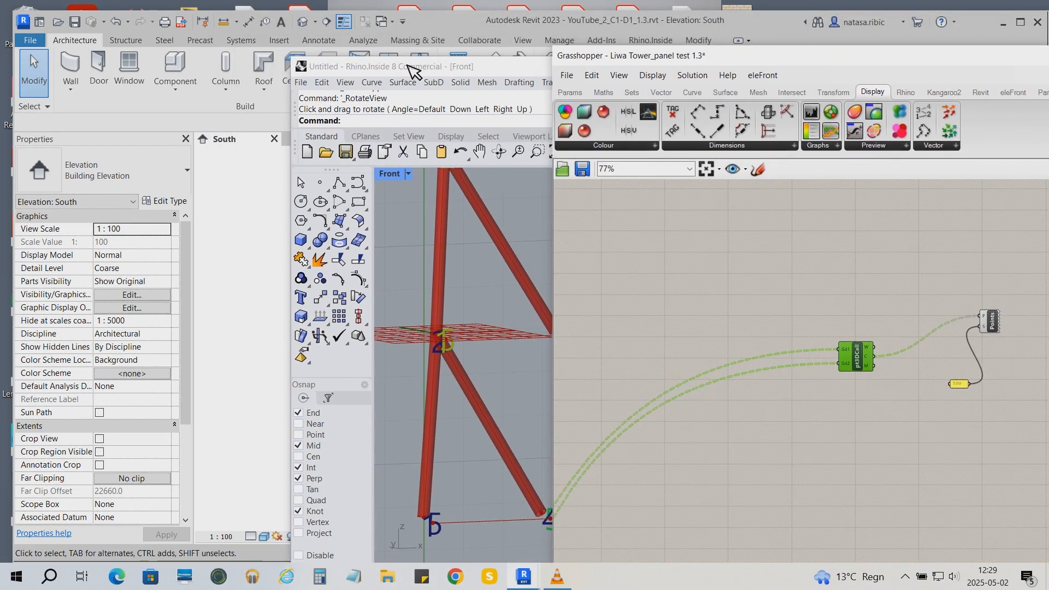
pyautogui.moveTo(409, 62); pyautogui.dragTo(482, 28)
pyautogui.moveTo(705, 58); pyautogui.dragTo(767, 72)
pyautogui.moveTo(583, 35); pyautogui.dragTo(705, 42)
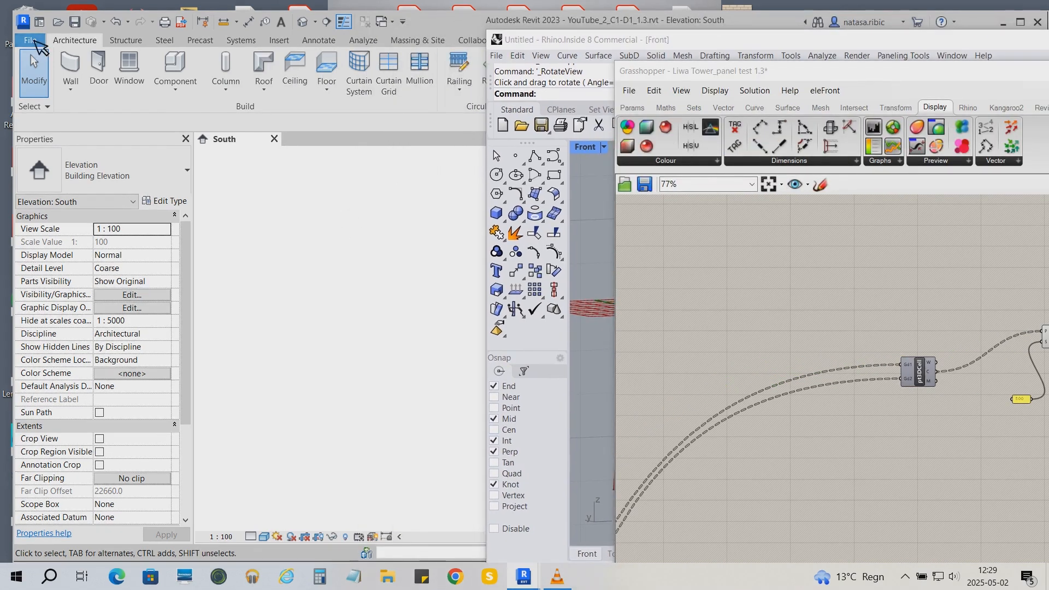
# - Create a new family from the English Metric Generic Model Adaptive.rft template
pyautogui.click(30, 40)
pyautogui.moveTo(96, 94)
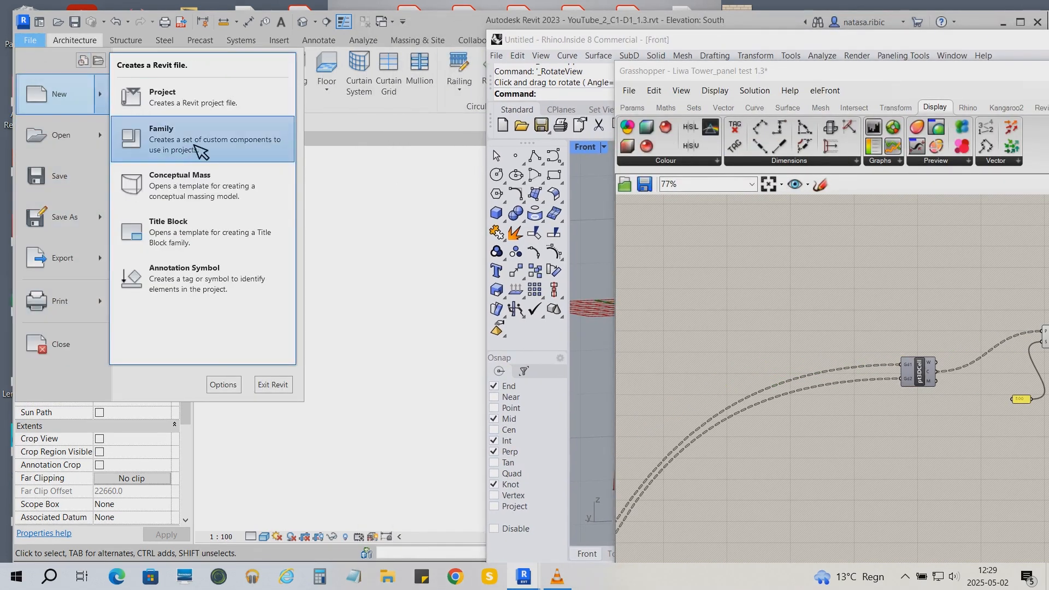
pyautogui.click(200, 152)
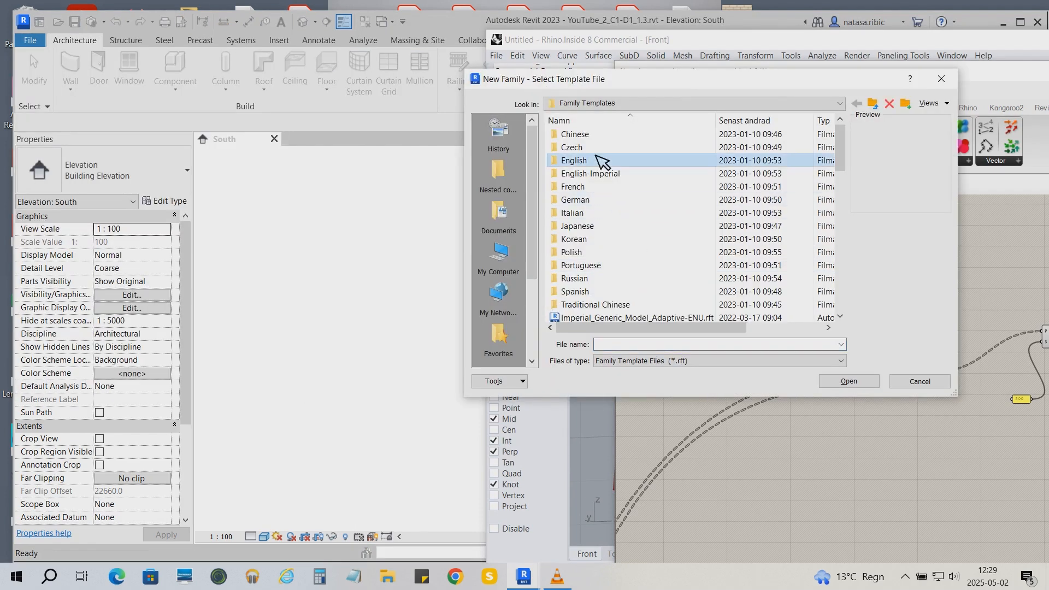
pyautogui.doubleClick(597, 160)
pyautogui.moveTo(840, 141); pyautogui.dragTo(861, 198)
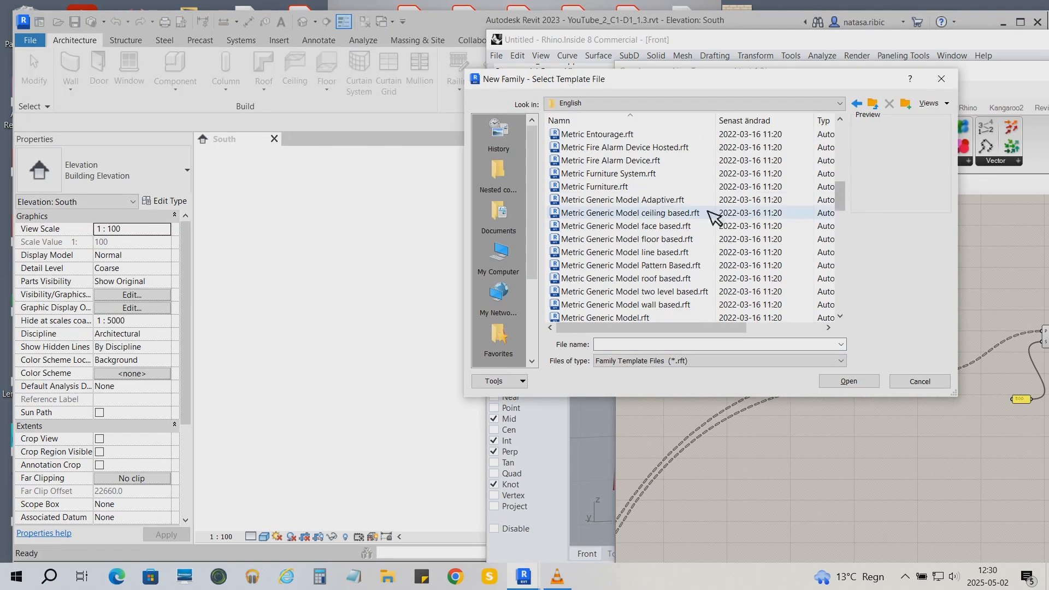
pyautogui.click(661, 202)
pyautogui.click(857, 382)
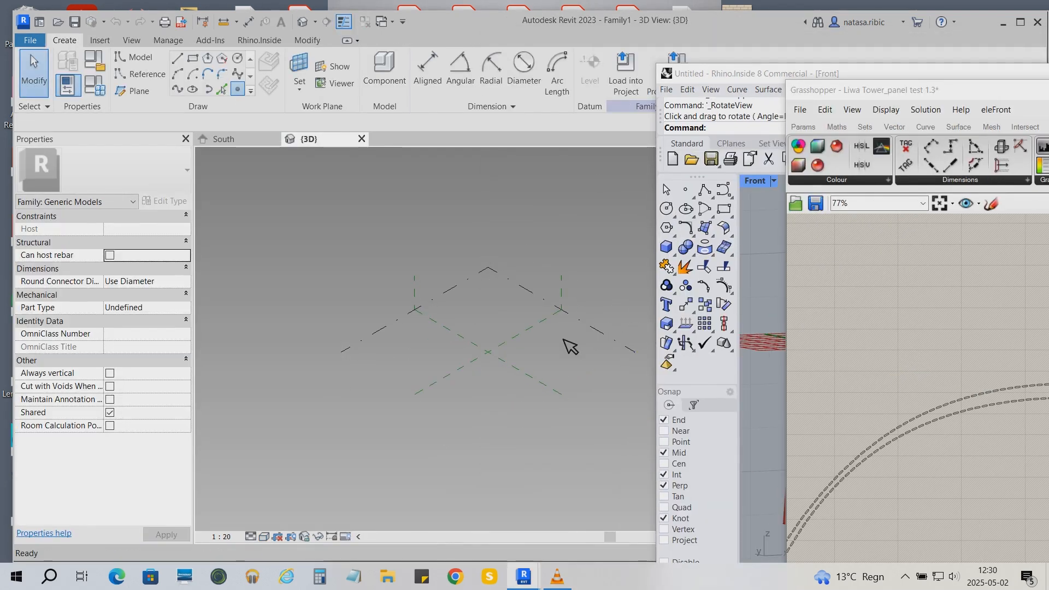
# - Place four reference points in a diamond around the centre of the reference level
pyautogui.press('l')
pyautogui.press('i')
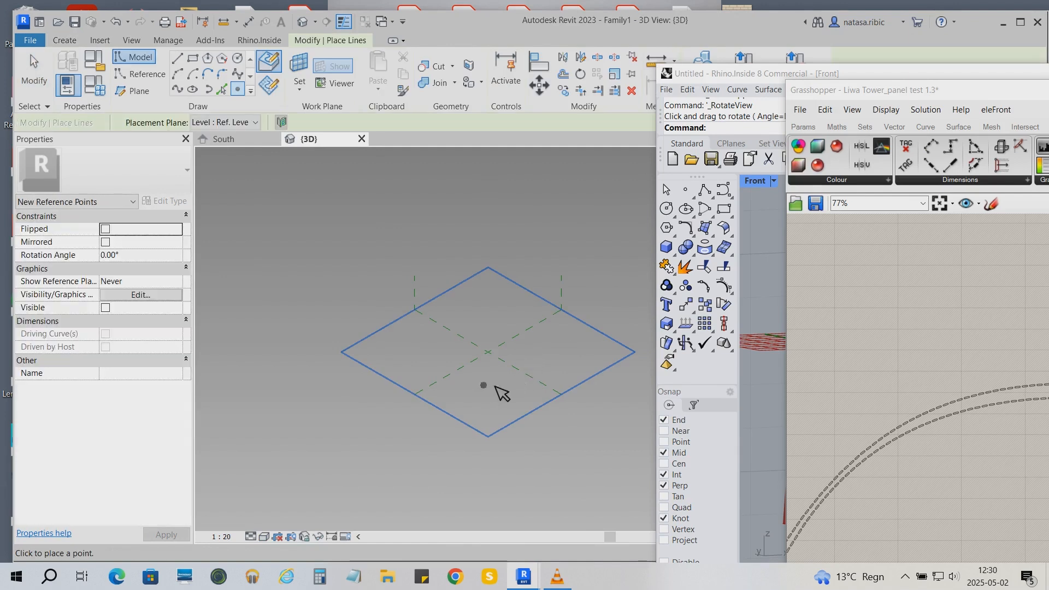
pyautogui.click(491, 387)
pyautogui.click(440, 351)
pyautogui.click(492, 315)
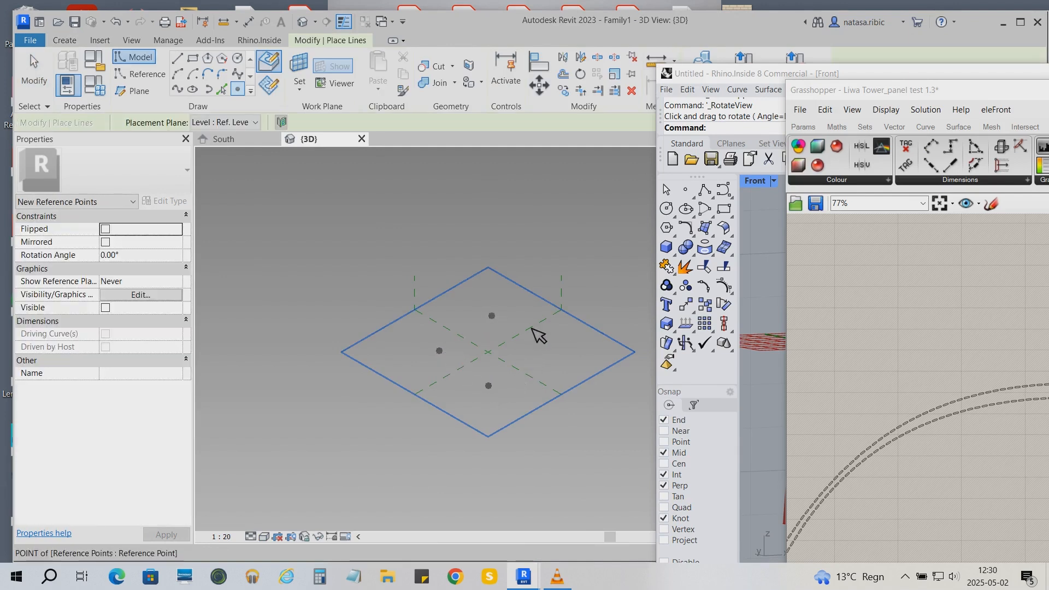
pyautogui.click(548, 350)
pyautogui.press('Escape')
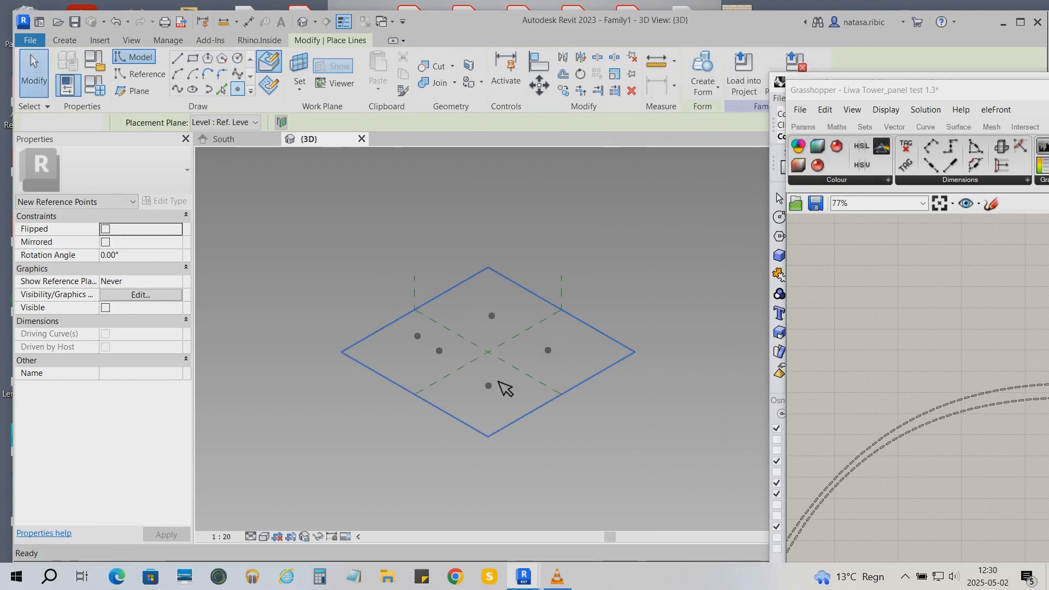
# - Make the four reference points adaptive, numbering them 1 to 4
pyautogui.click(495, 386)
pyautogui.click(758, 80)
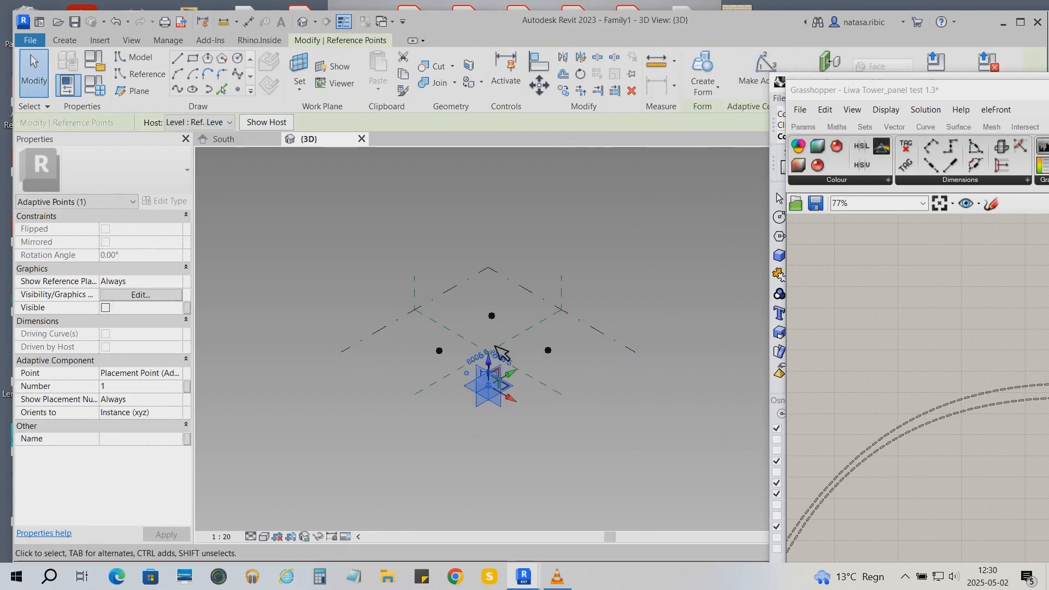
pyautogui.click(440, 351)
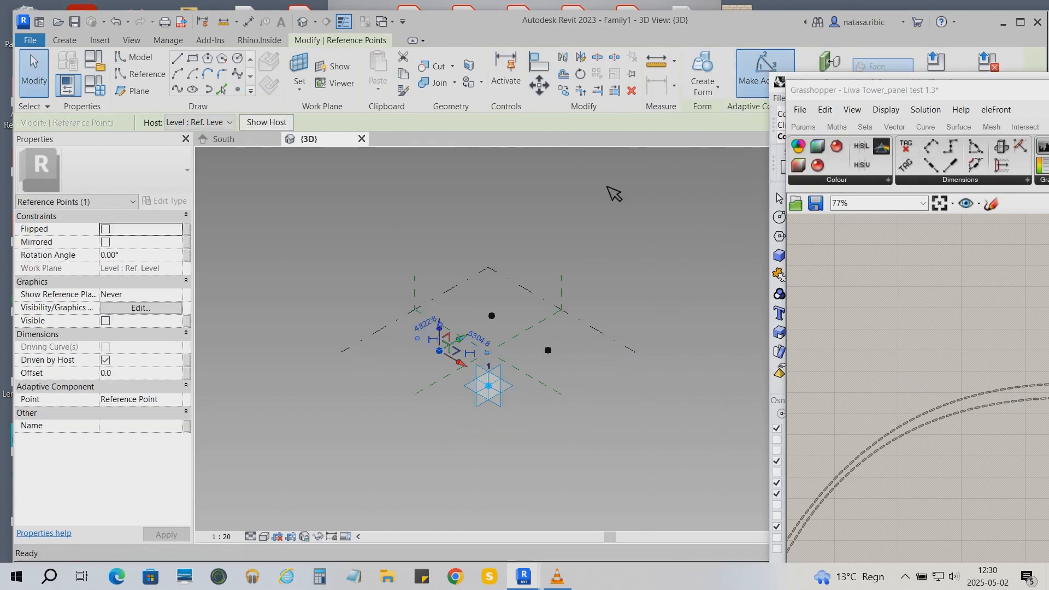
pyautogui.click(493, 316)
pyautogui.click(746, 98)
pyautogui.click(548, 349)
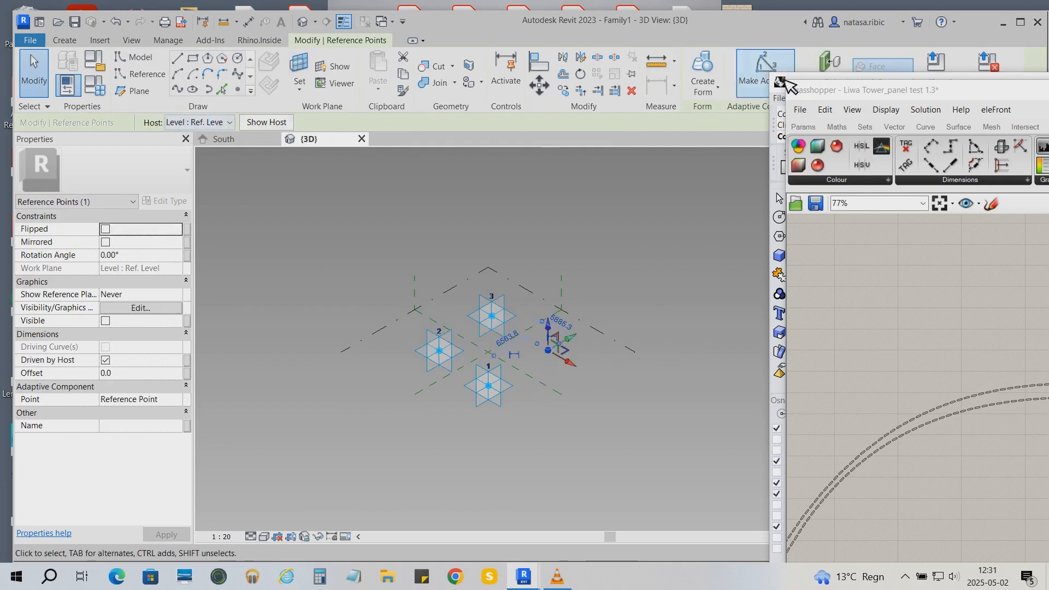
pyautogui.click(764, 77)
# - In the Ref. Level plan, set adaptive points 4 and 3 to 500 from the vertical centre reference plane
pyautogui.moveTo(939, 180); pyautogui.dragTo(945, 267)
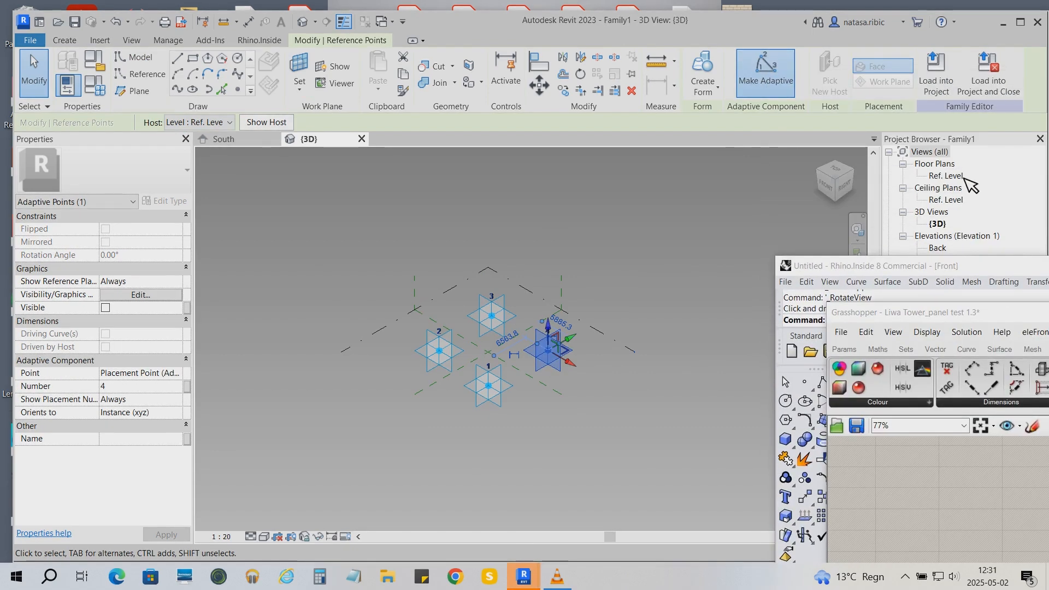
pyautogui.doubleClick(946, 176)
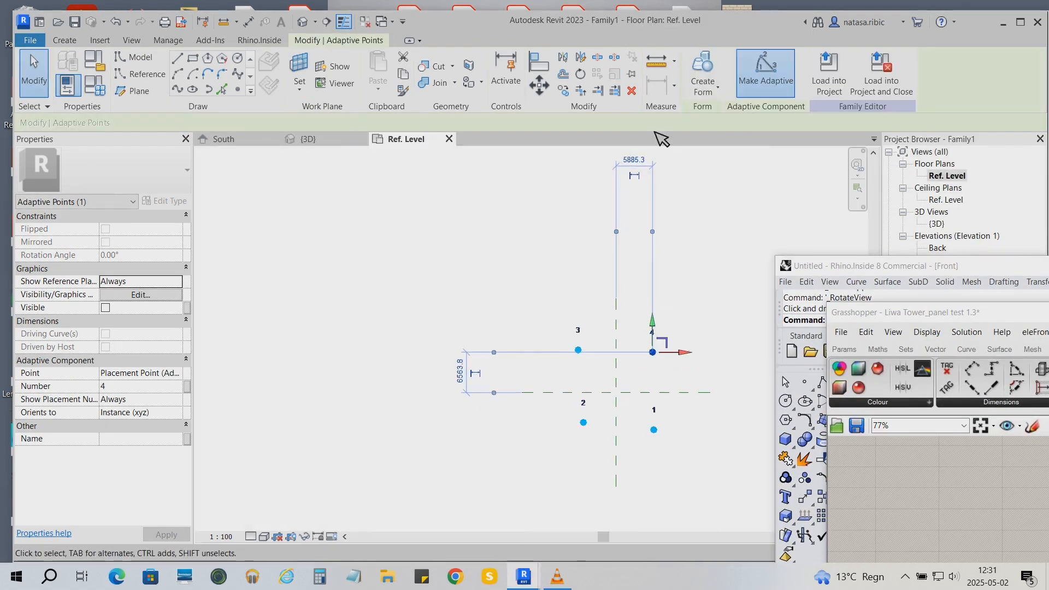
pyautogui.click(647, 160)
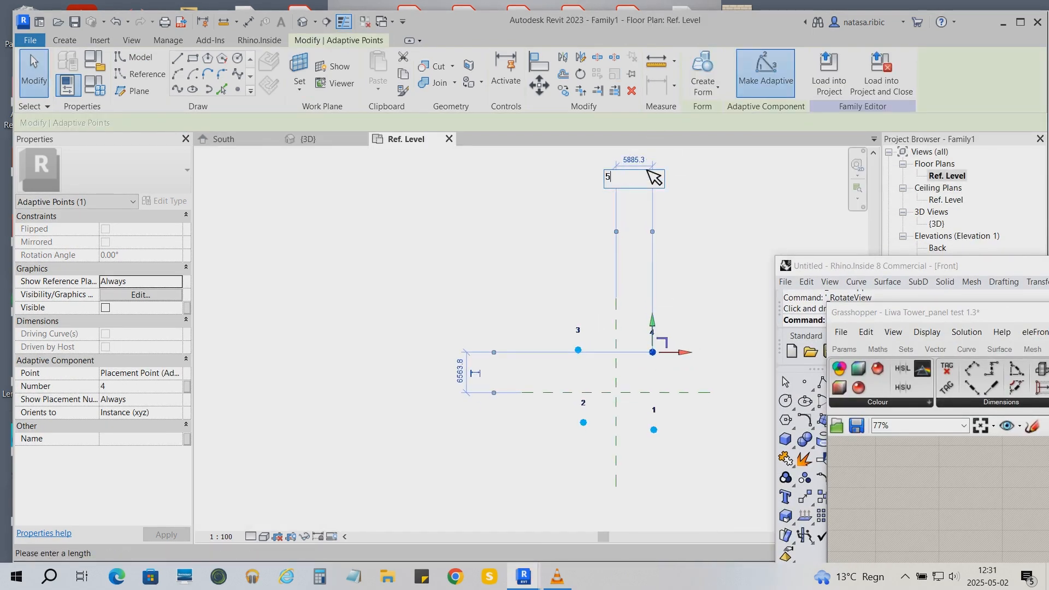
pyautogui.press('Return')
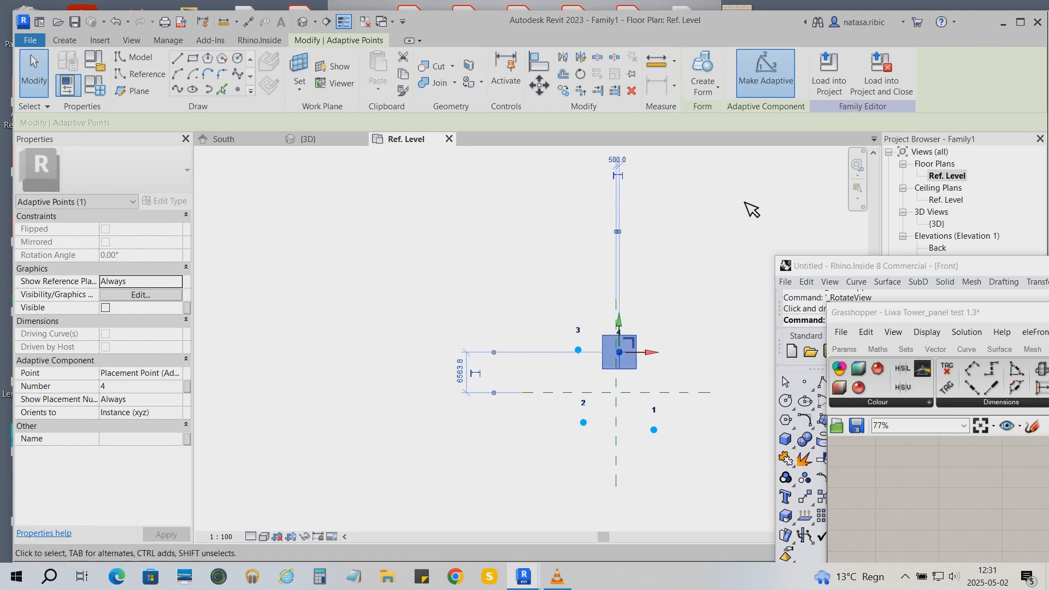
pyautogui.click(580, 352)
pyautogui.click(601, 313)
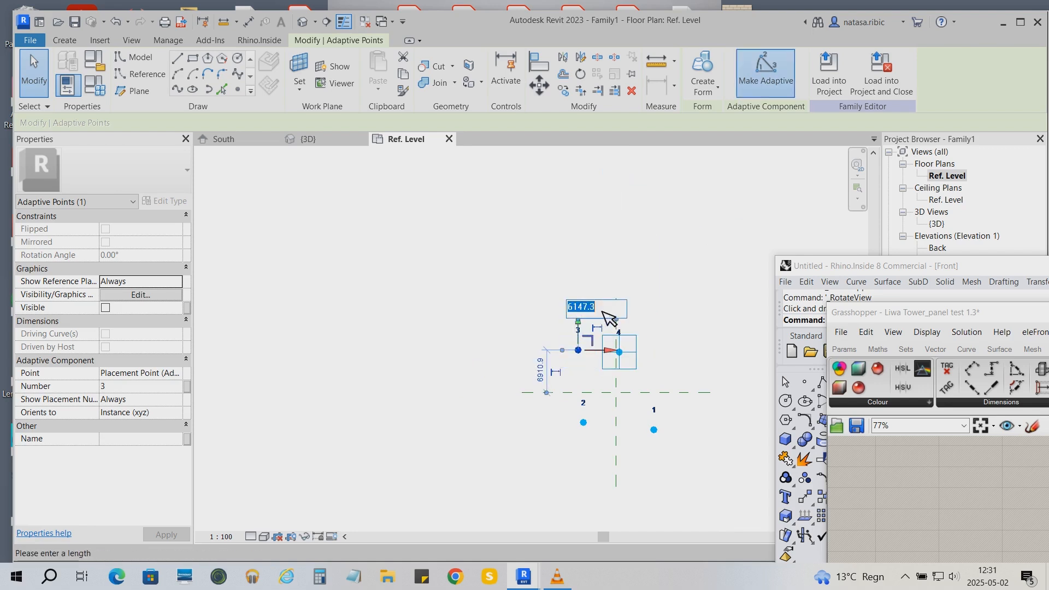
pyautogui.press('Return')
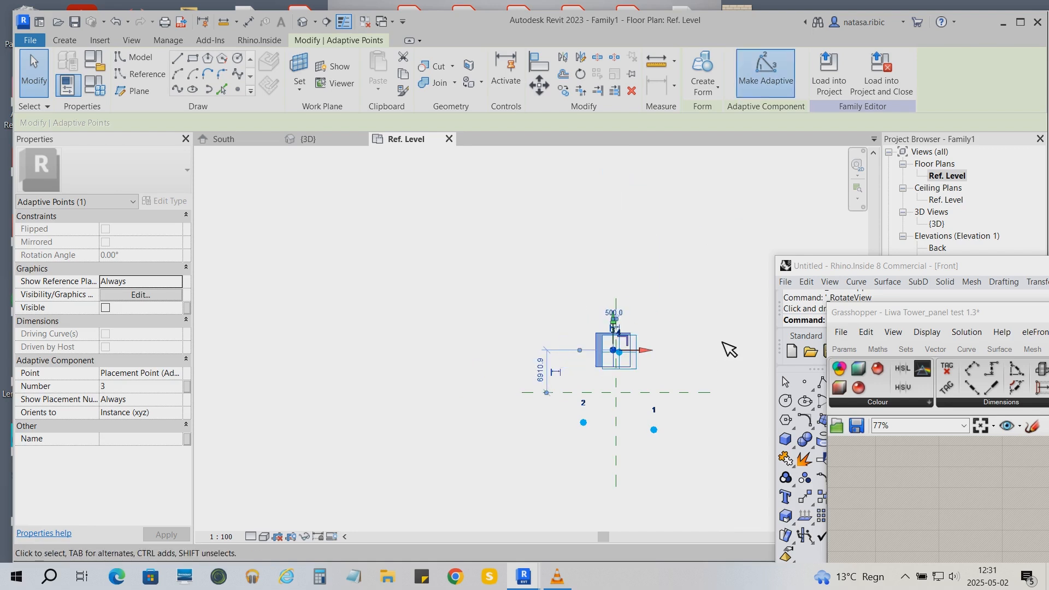
# - Set adaptive points 1 and 2 to 500 from the vertical centre reference plane
pyautogui.click(654, 430)
pyautogui.click(635, 392)
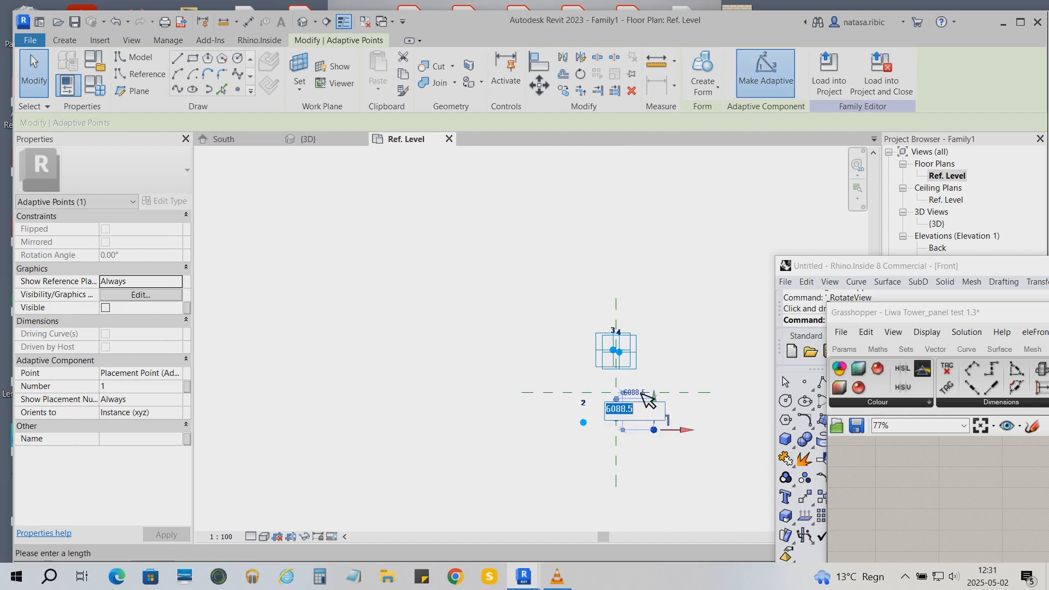
pyautogui.write('500')
pyautogui.press('Return')
pyautogui.click(584, 423)
pyautogui.click(603, 382)
pyautogui.write('500')
pyautogui.press('Return')
# - Set adaptive points 2 and 1 to 750 from the horizontal centre reference plane
pyautogui.scroll(3, 735, 431)
pyautogui.click(331, 393)
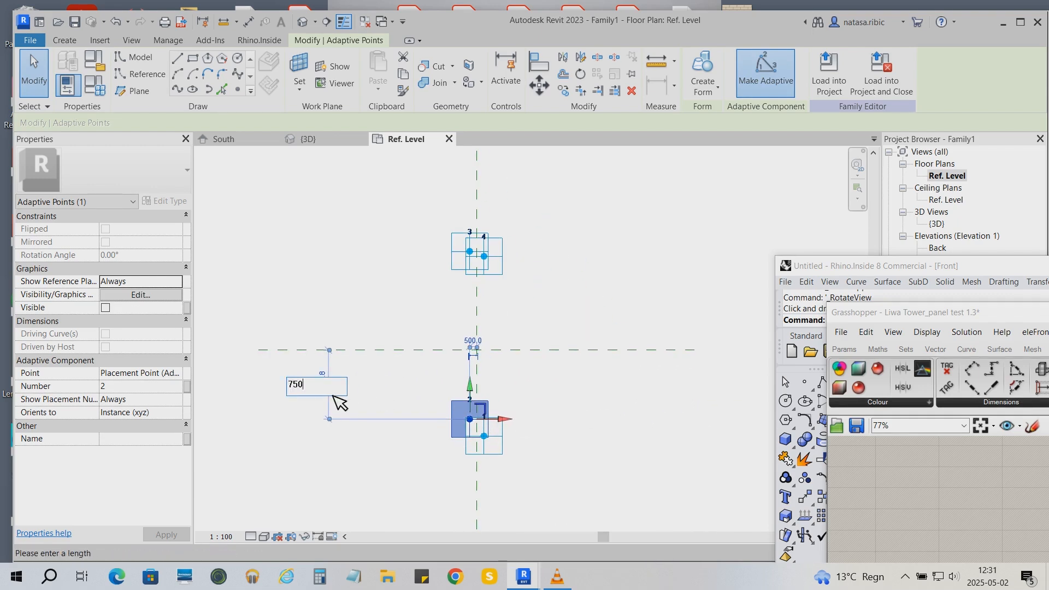
pyautogui.press('Return')
pyautogui.click(484, 436)
pyautogui.click(459, 405)
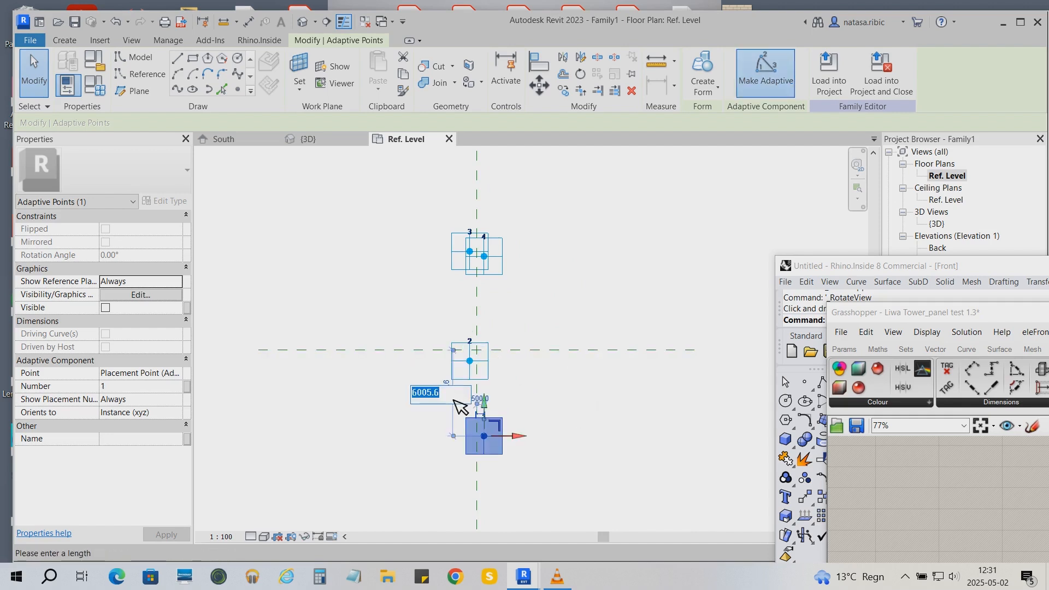
pyautogui.write('750')
pyautogui.press('Return')
# - Set adaptive points 4 and 3 to 750 from the horizontal centre reference plane
pyautogui.click(494, 262)
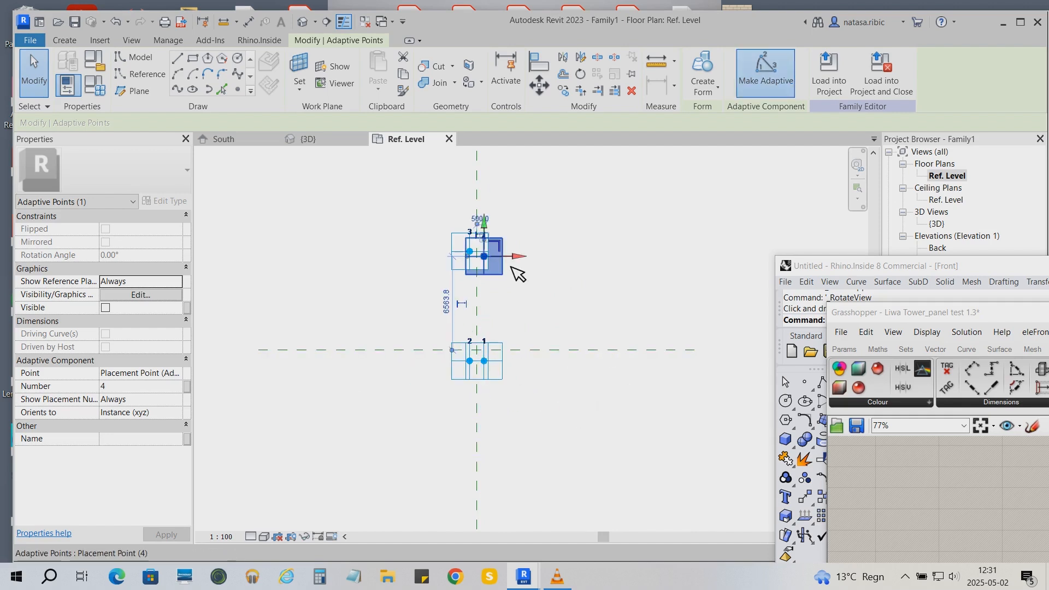
pyautogui.click(458, 307)
pyautogui.write('750')
pyautogui.press('Return')
pyautogui.click(471, 255)
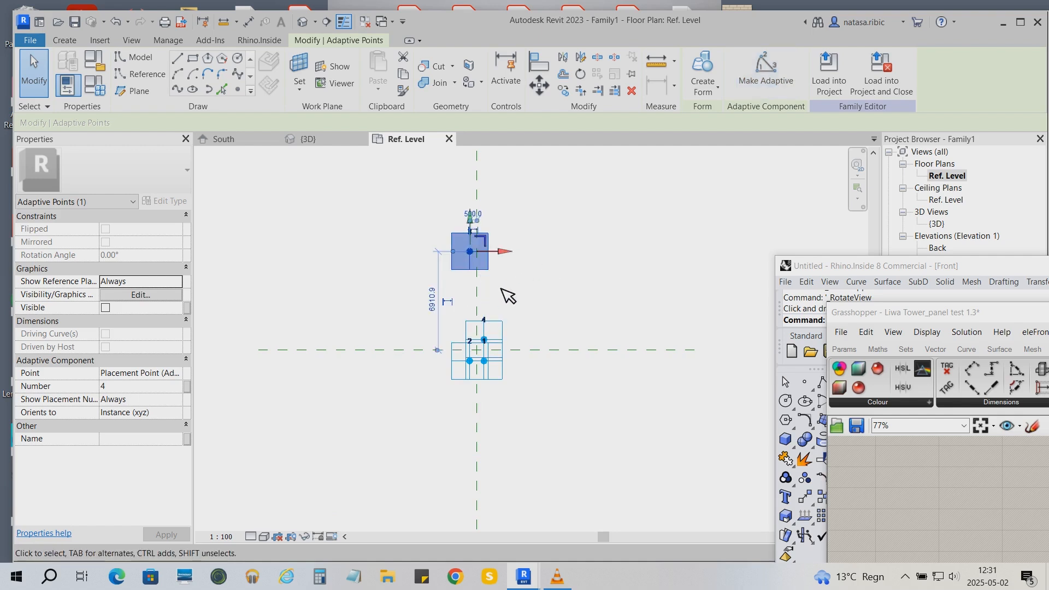
pyautogui.click(432, 298)
pyautogui.write('750')
pyautogui.press('Return')
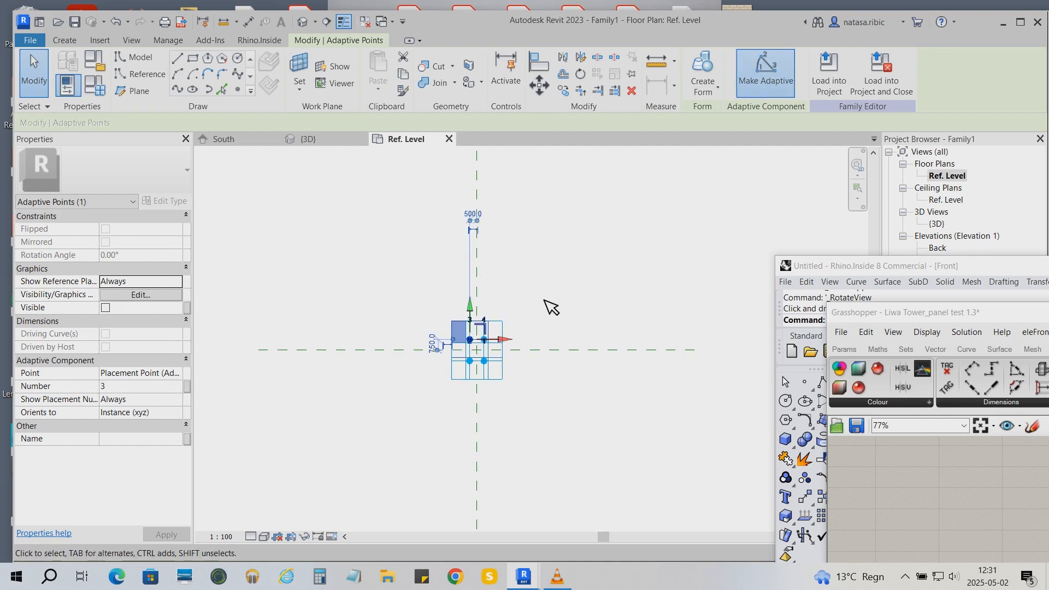
pyautogui.click(543, 300)
# - Draw a line through adaptive points 1 and 2 and make it a reference line
pyautogui.scroll(5, 415, 364)
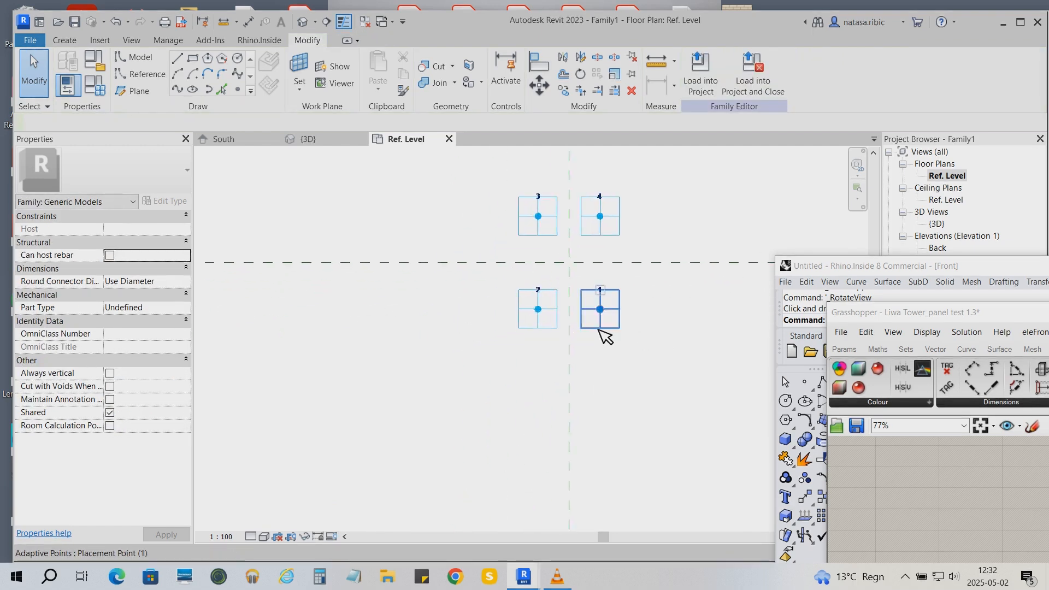
pyautogui.click(599, 328)
pyautogui.keyDown('ctrl'); pyautogui.click(551, 327); pyautogui.keyUp('ctrl')
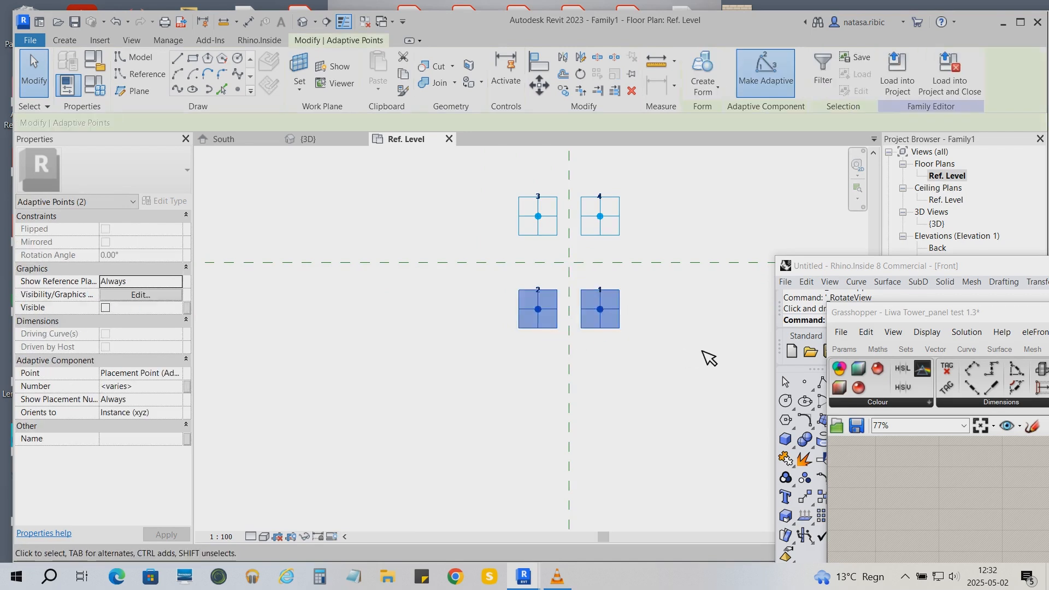
pyautogui.click(182, 88)
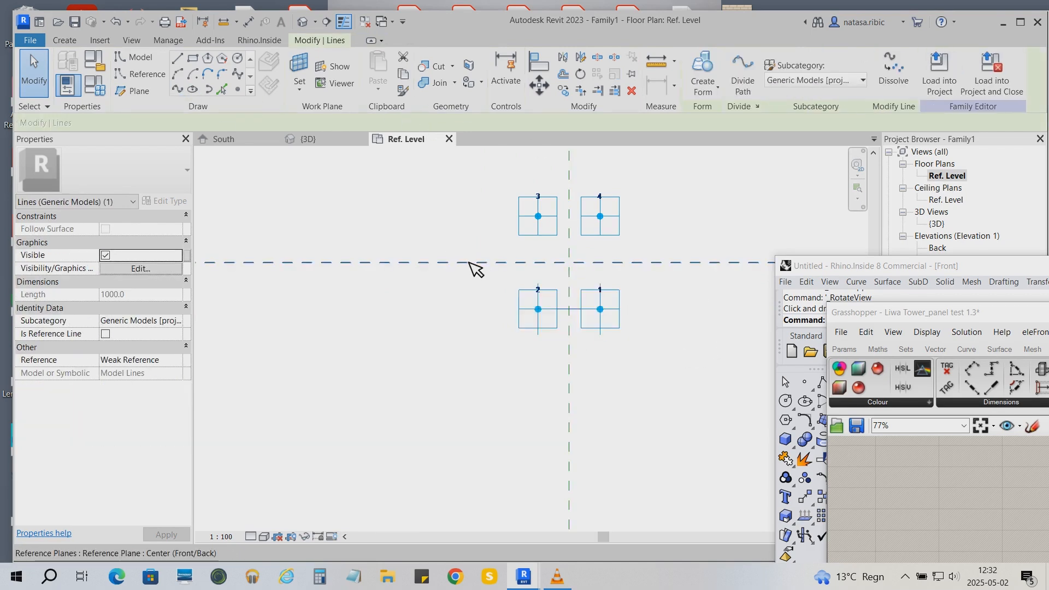
pyautogui.click(555, 309)
pyautogui.scroll(3, 572, 306)
pyautogui.click(566, 311)
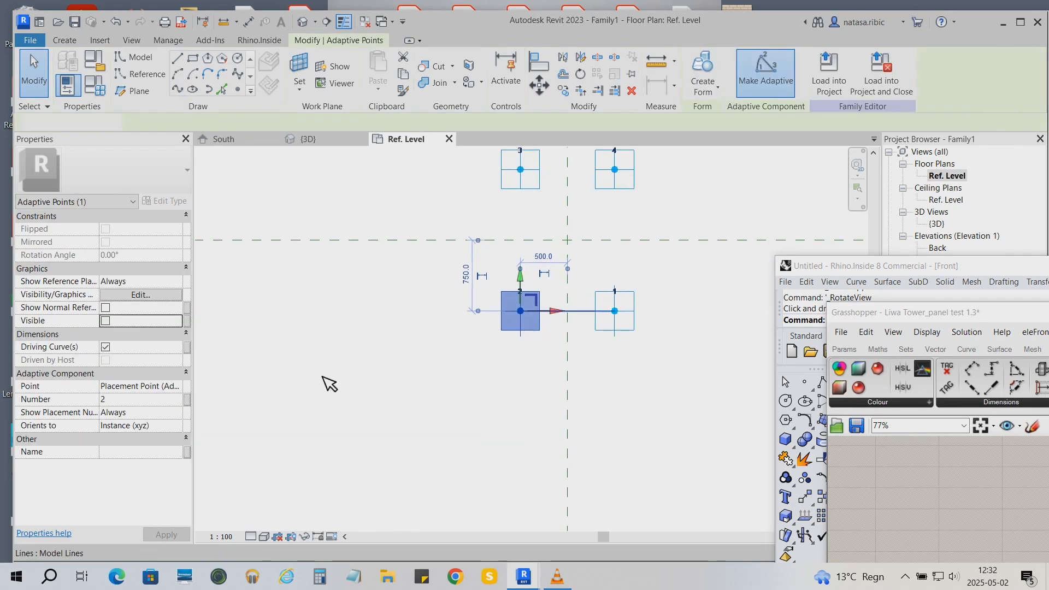
pyautogui.click(107, 334)
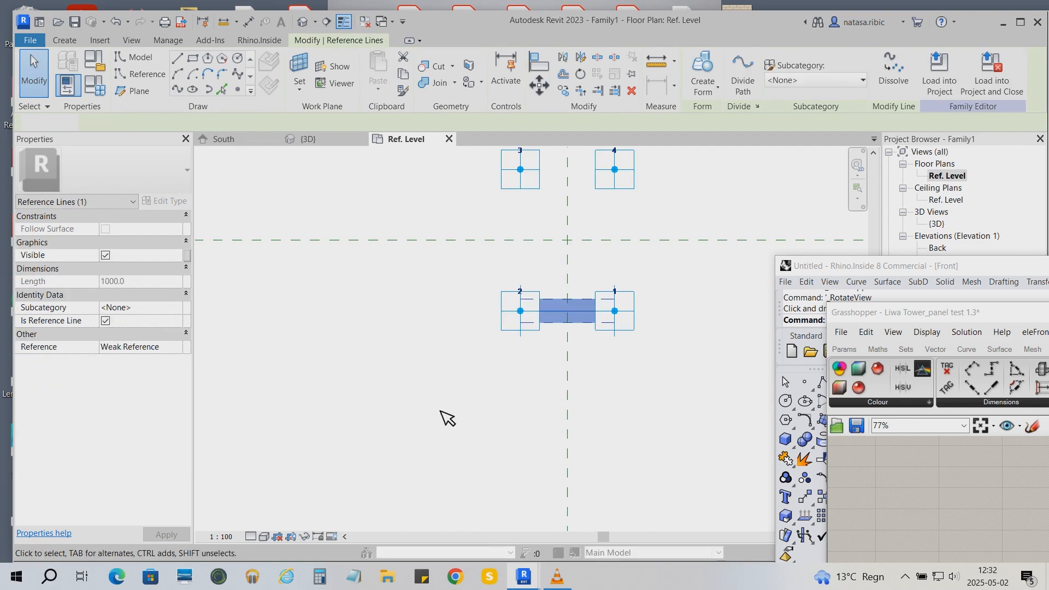
# - Draw a line through adaptive points 2 and 3 and make it a reference line
pyautogui.click(515, 329)
pyautogui.keyDown('ctrl'); pyautogui.click(515, 184); pyautogui.keyUp('ctrl')
pyautogui.click(182, 89)
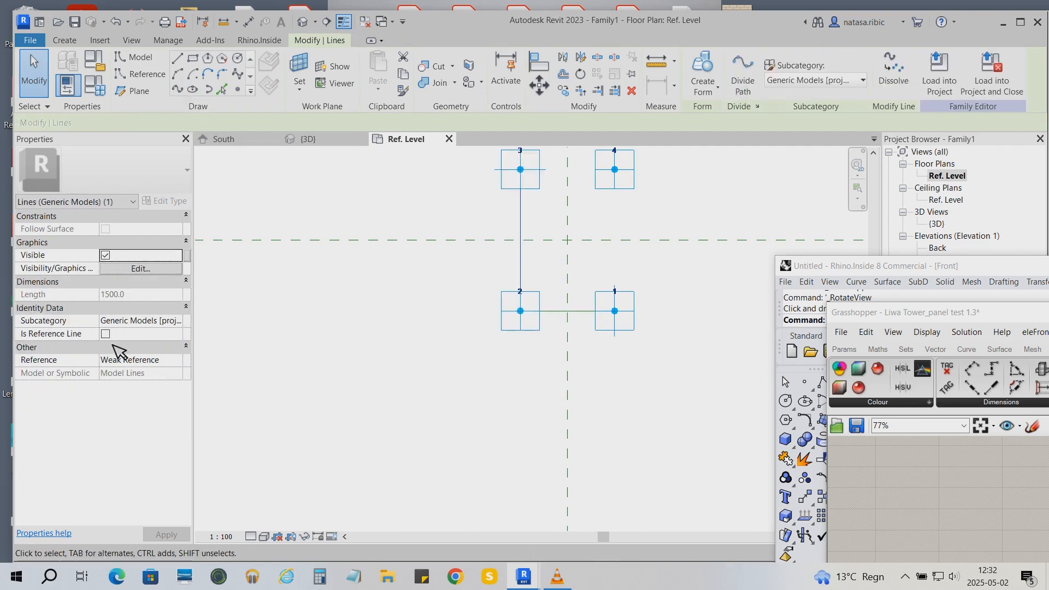
pyautogui.click(106, 334)
# - Draw reference lines through adaptive points 3 and 4, and through points 4 and 1
pyautogui.click(515, 188)
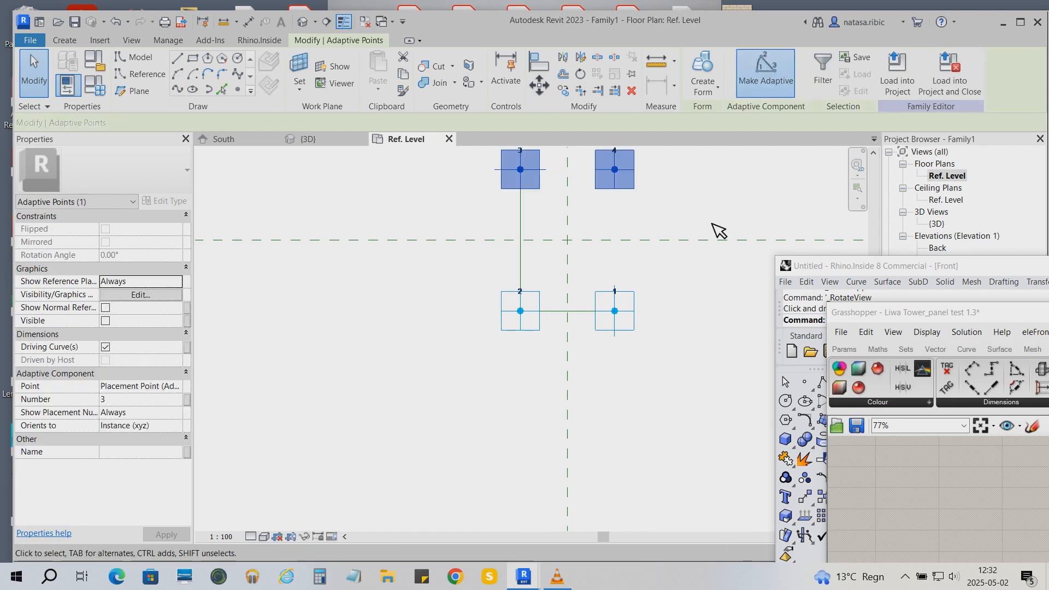
pyautogui.click(186, 90)
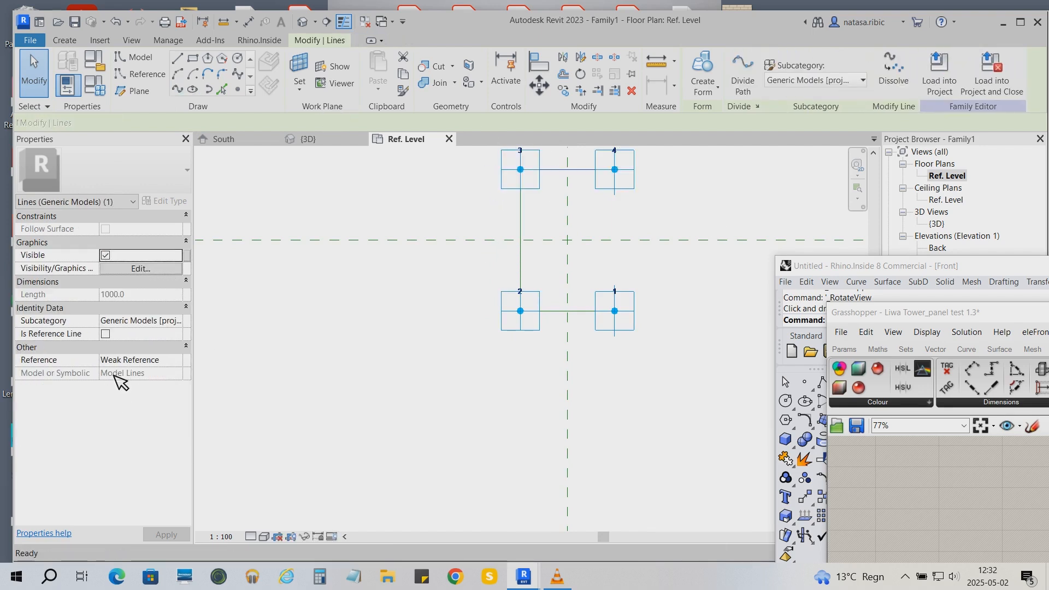
pyautogui.click(107, 334)
pyautogui.click(629, 328)
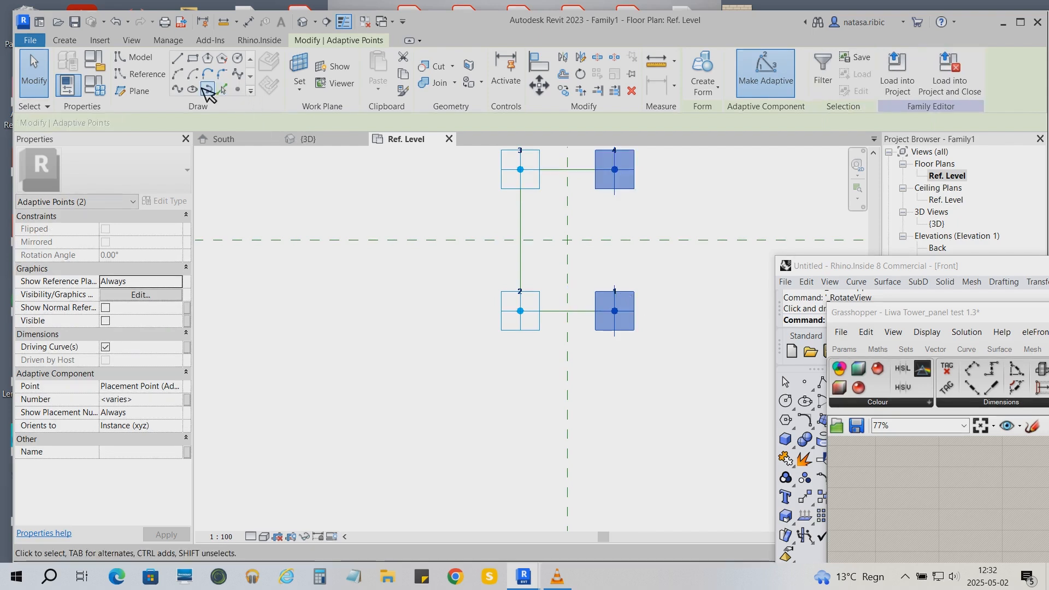
pyautogui.click(185, 90)
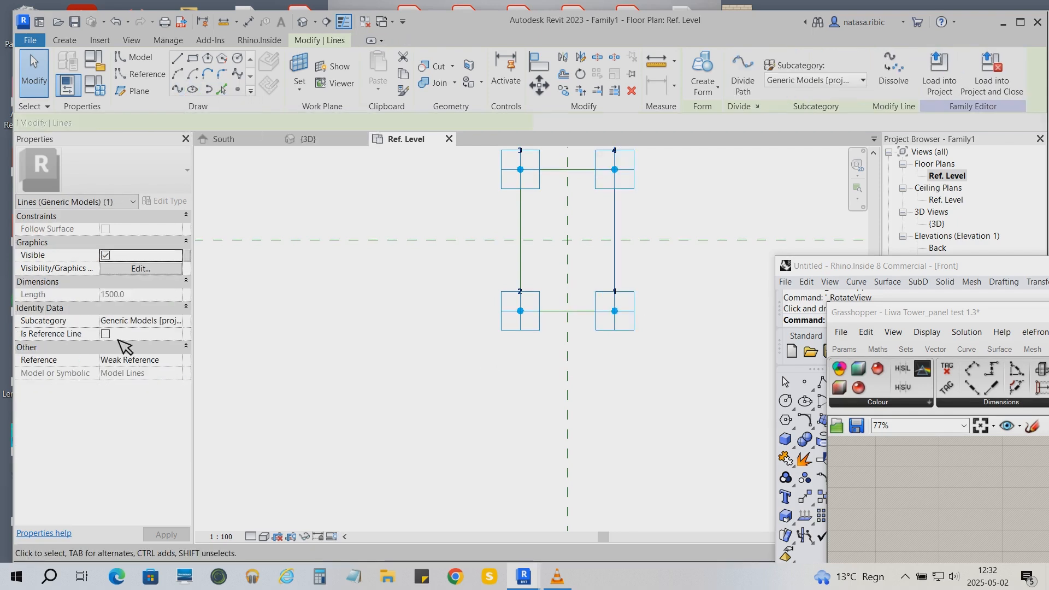
pyautogui.click(107, 334)
# - In the 3D view, place reference points hosted on the adaptive points
pyautogui.scroll(-1, 396, 473)
pyautogui.click(308, 139)
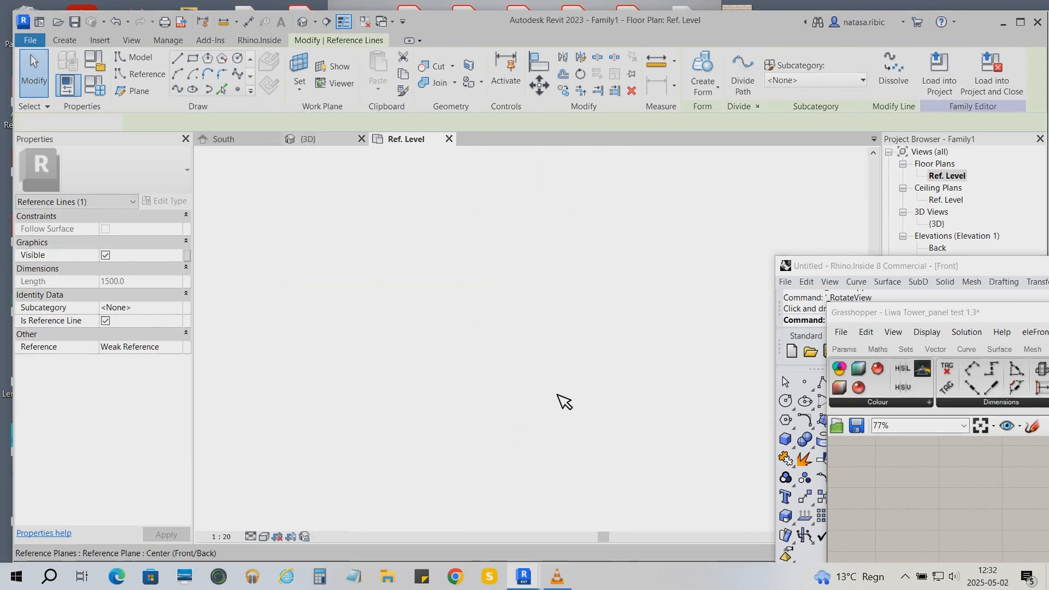
pyautogui.click(490, 424)
pyautogui.scroll(4, 496, 363)
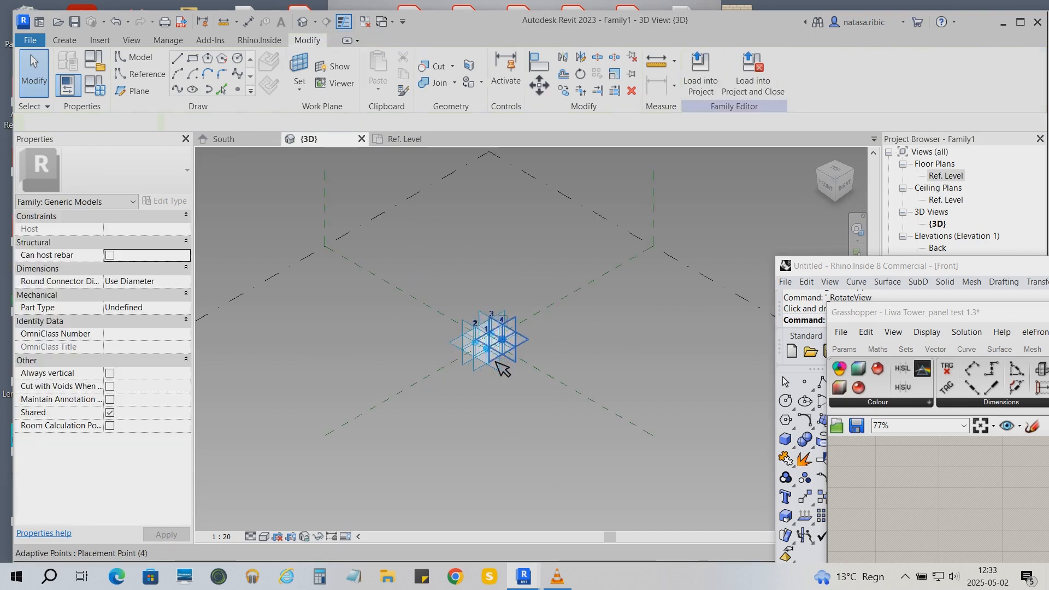
pyautogui.scroll(5, 502, 369)
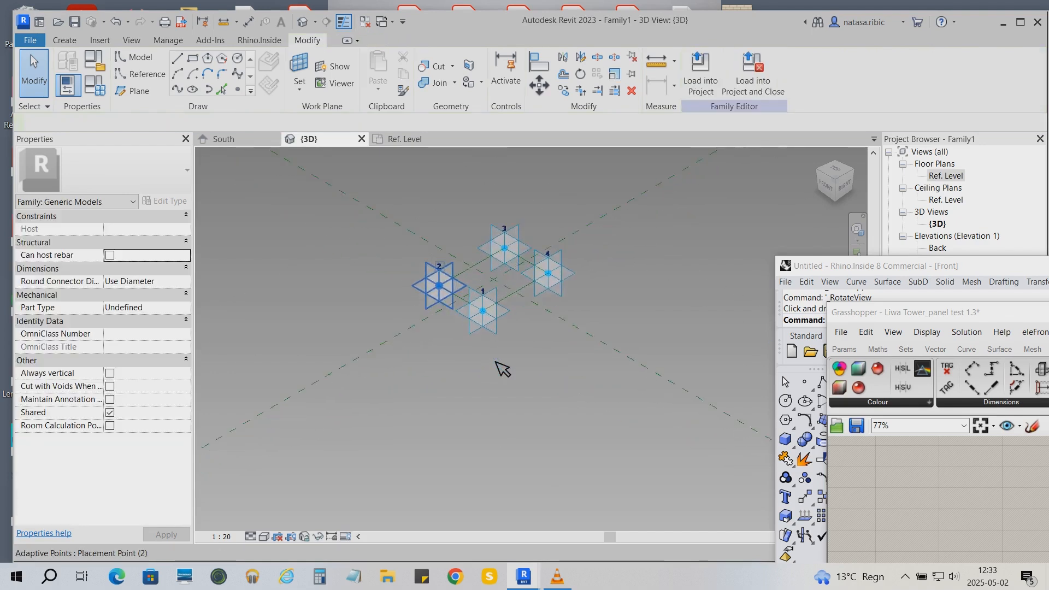
pyautogui.click(246, 88)
pyautogui.click(480, 295)
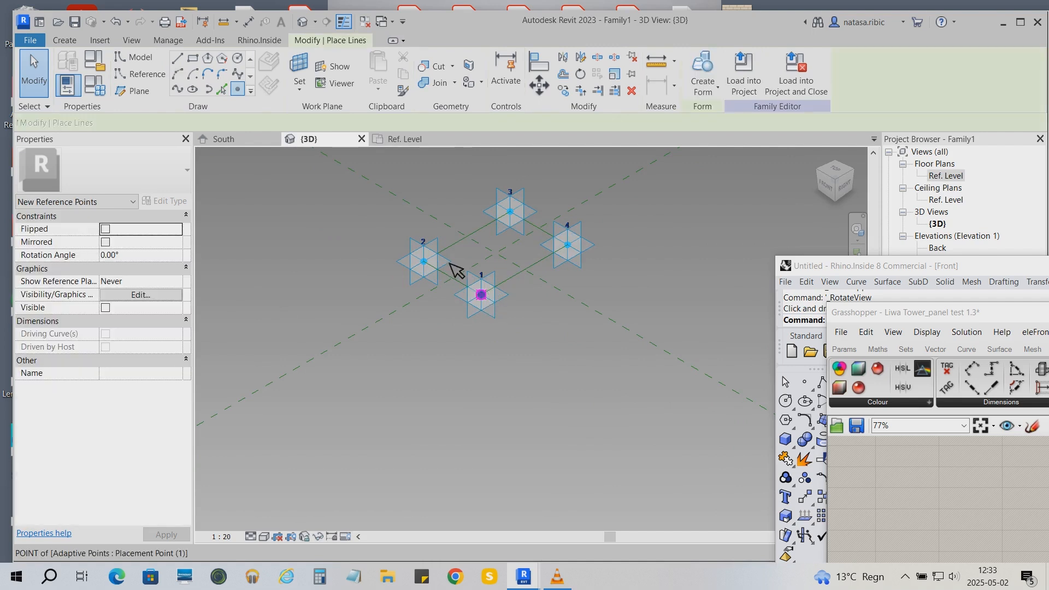
pyautogui.click(535, 219)
pyautogui.click(574, 247)
# - In the Back elevation, filter the selection to the four hosted reference points and move them up 400 mm
pyautogui.doubleClick(949, 249)
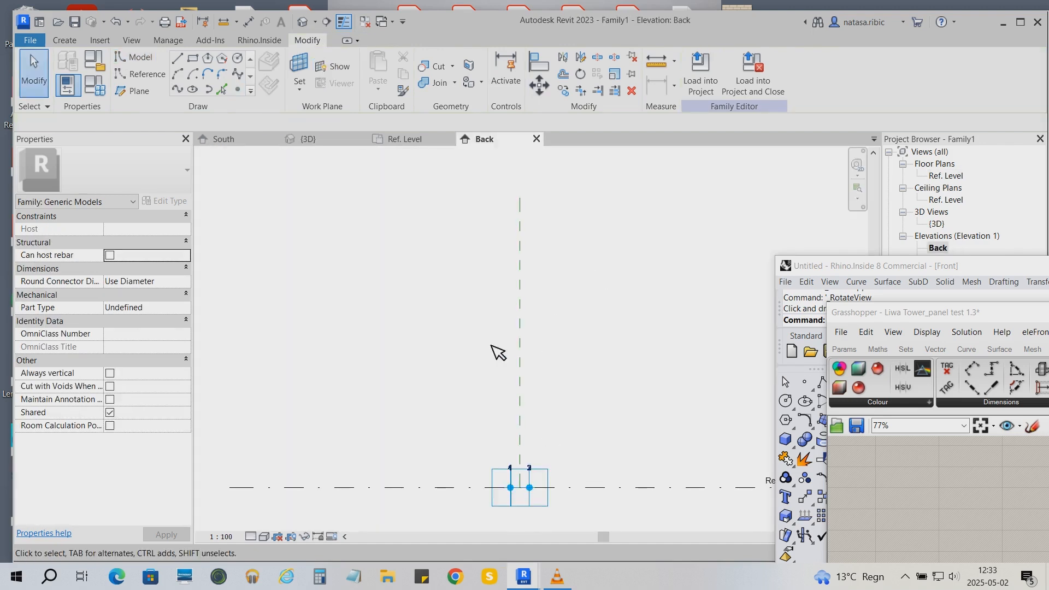
pyautogui.scroll(5, 538, 532)
pyautogui.moveTo(371, 249); pyautogui.dragTo(606, 380)
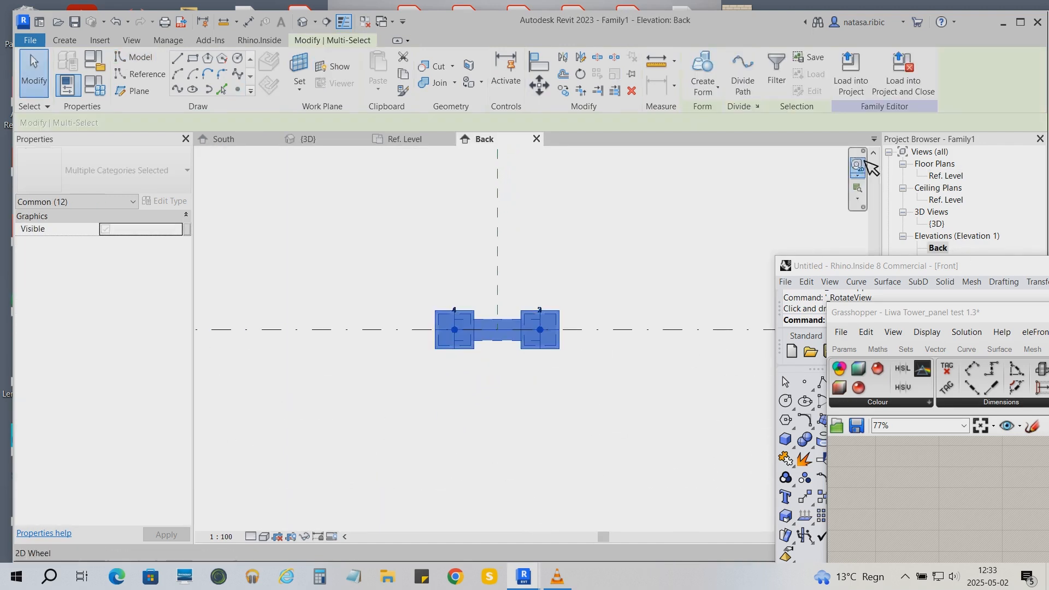
pyautogui.click(776, 71)
pyautogui.click(427, 210)
pyautogui.click(424, 216)
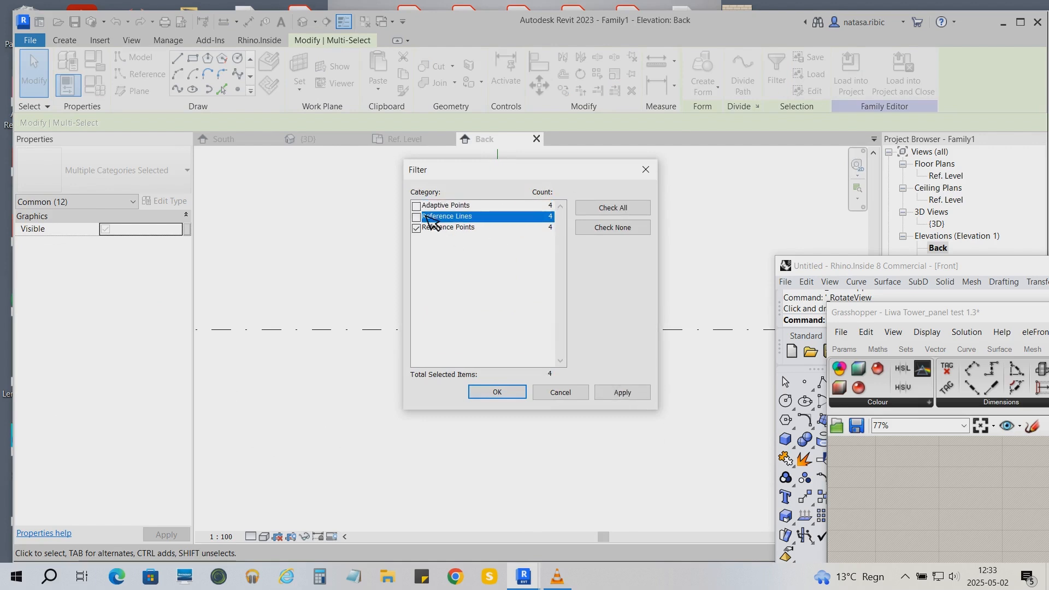
pyautogui.click(497, 392)
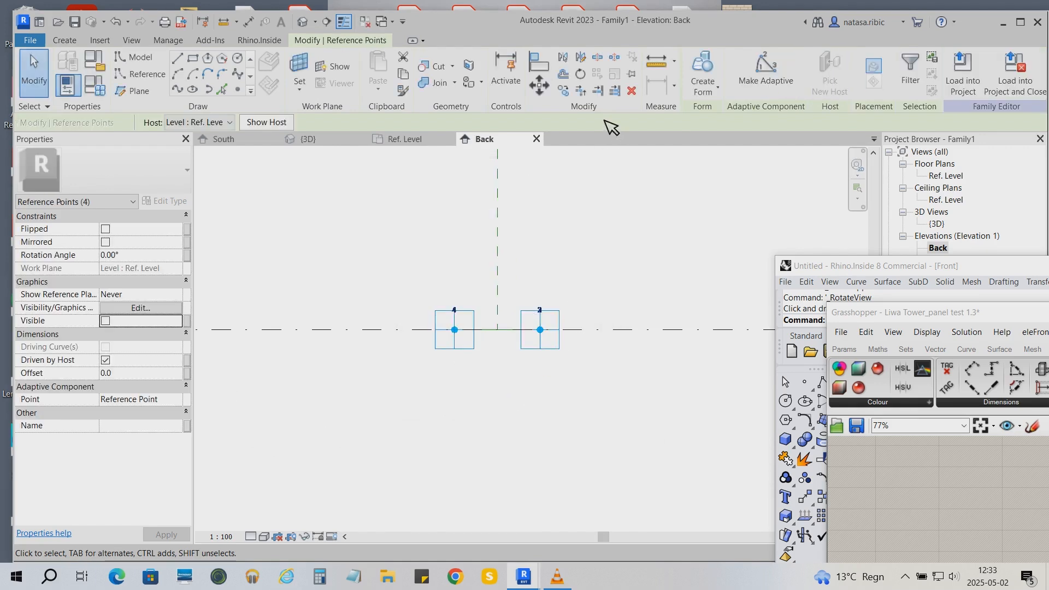
pyautogui.click(539, 85)
pyautogui.click(584, 318)
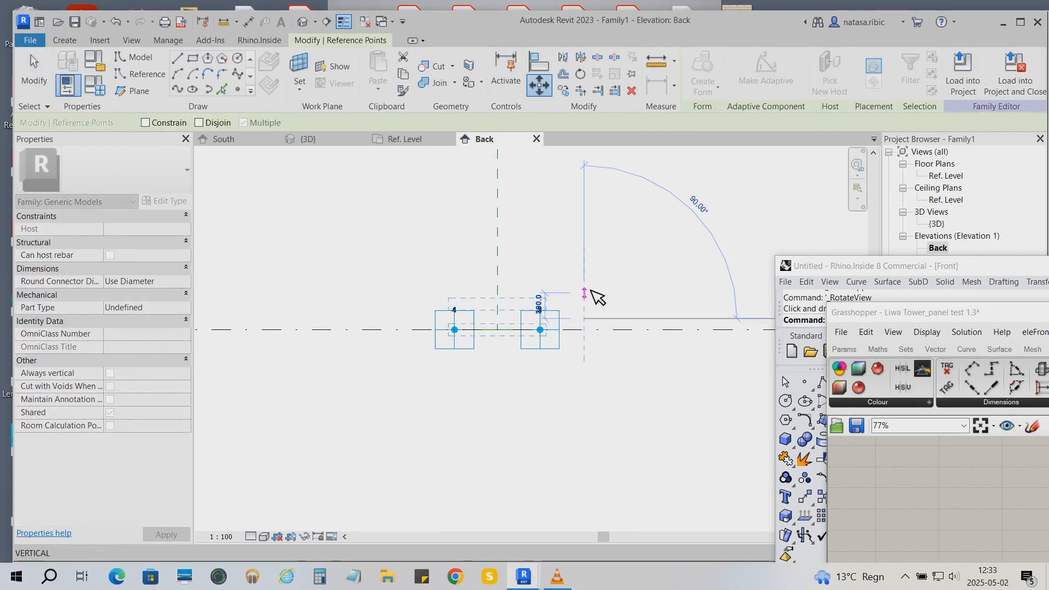
pyautogui.write('4')
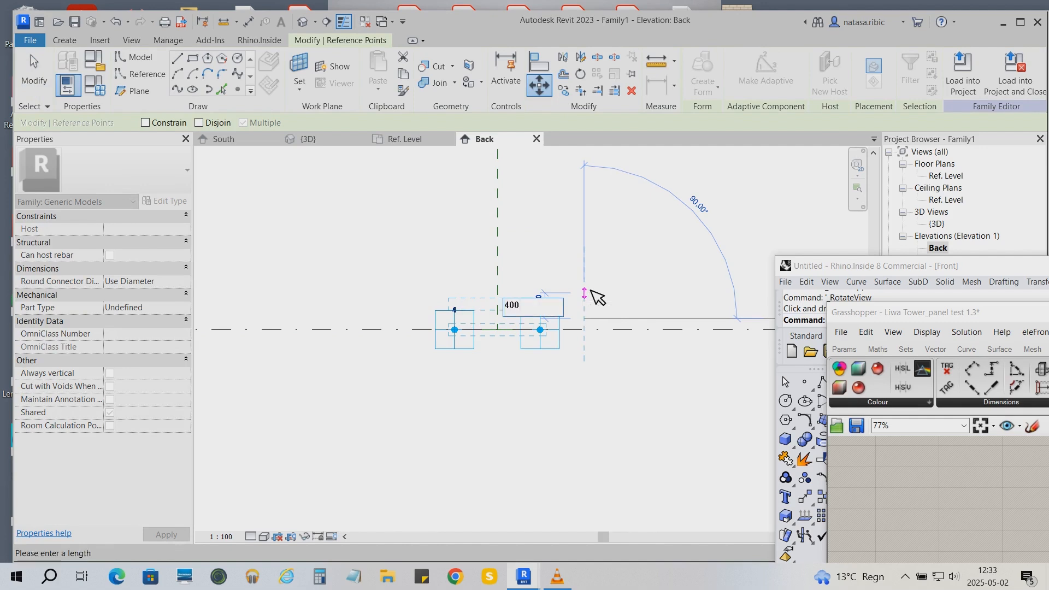
pyautogui.write('00')
pyautogui.press('Return')
pyautogui.press('Escape')
# - In the 3D view, make the four raised reference points adaptive, numbered 5 to 8
pyautogui.click(335, 140)
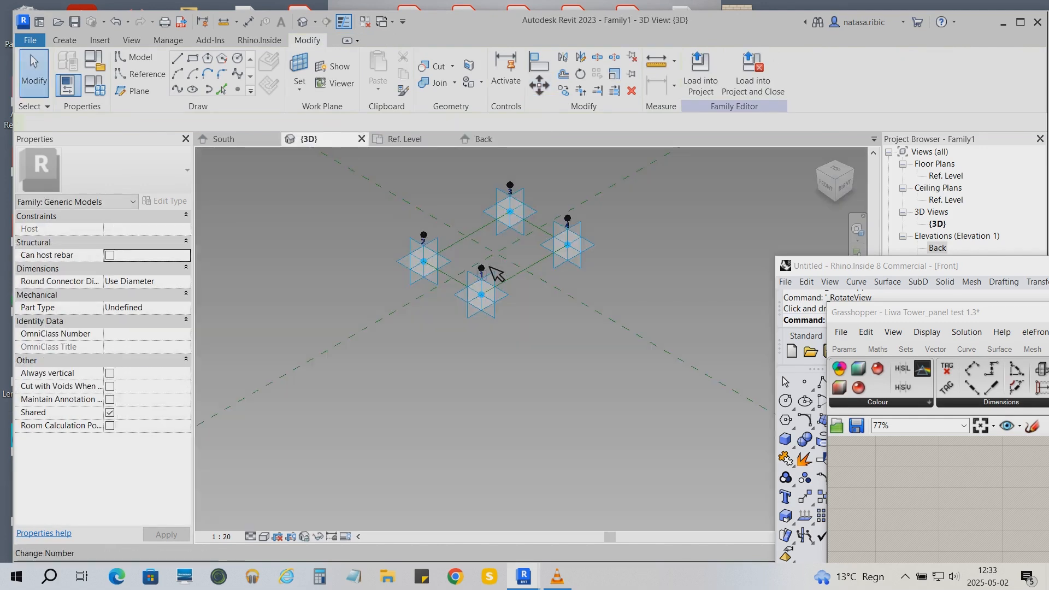
pyautogui.click(482, 271)
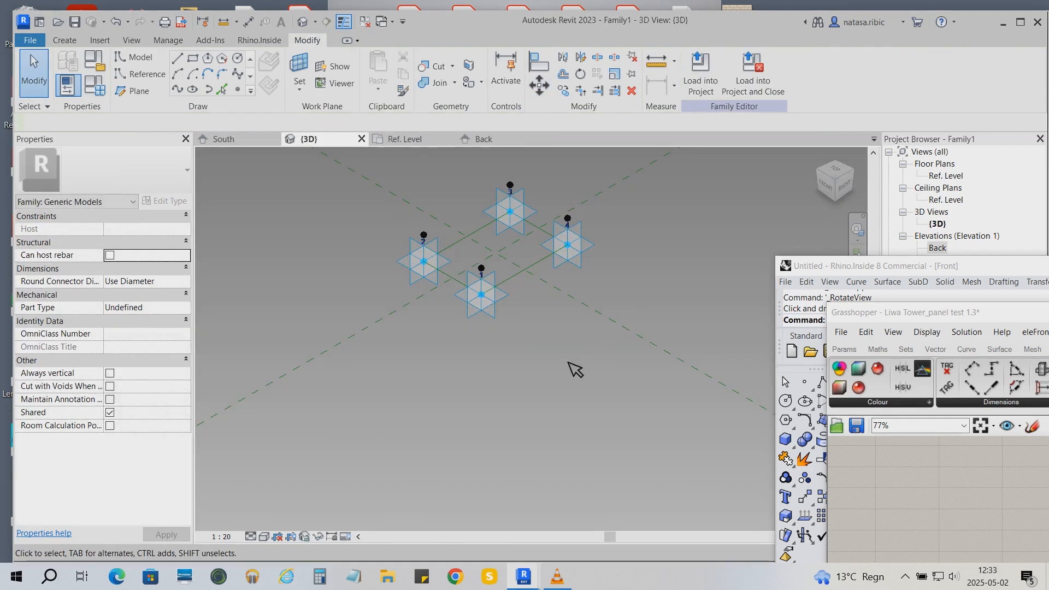
pyautogui.scroll(2, 497, 276)
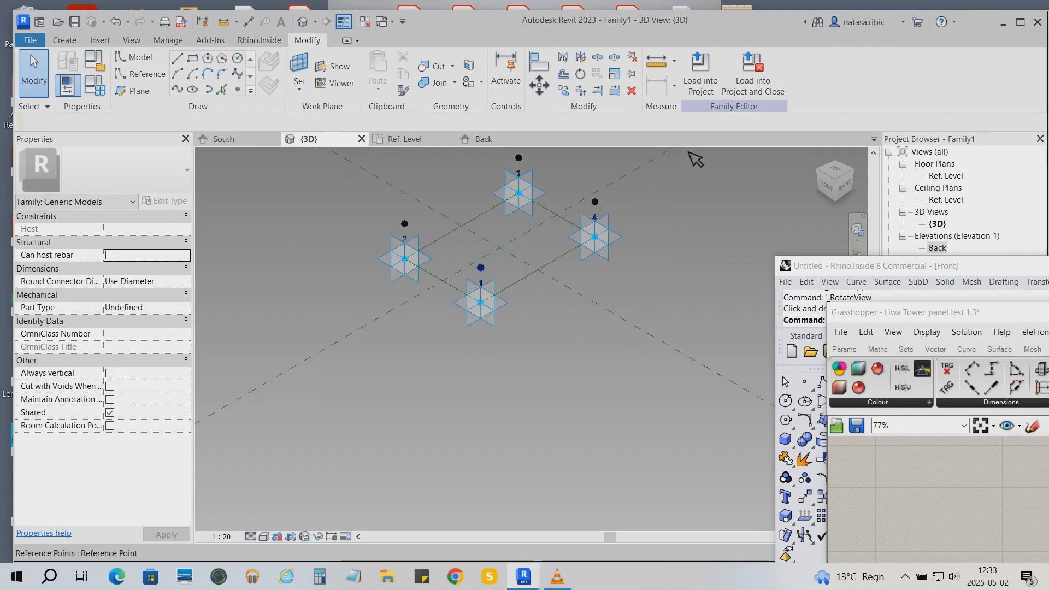
pyautogui.click(765, 76)
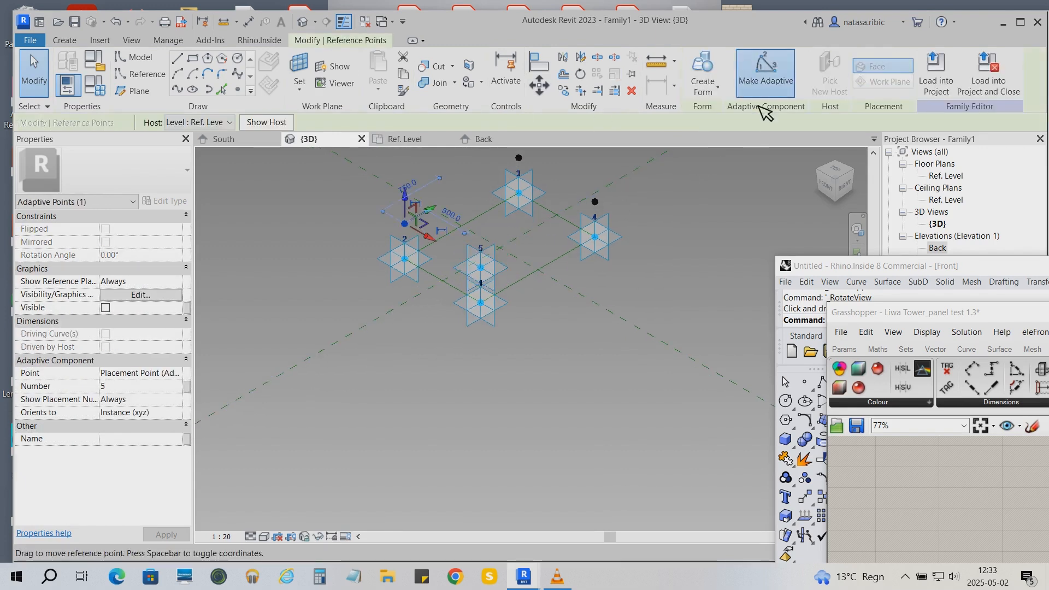
pyautogui.click(771, 76)
pyautogui.click(518, 157)
pyautogui.click(771, 81)
pyautogui.click(595, 202)
pyautogui.click(775, 79)
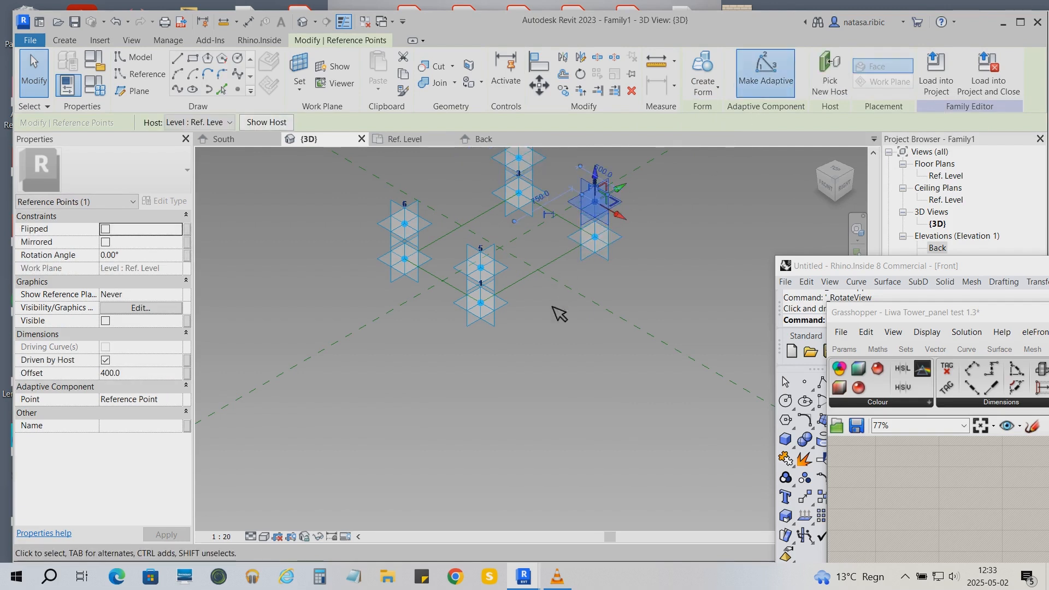
# - Create a reference line through adaptive points 5 and 8
pyautogui.click(598, 387)
pyautogui.click(627, 203)
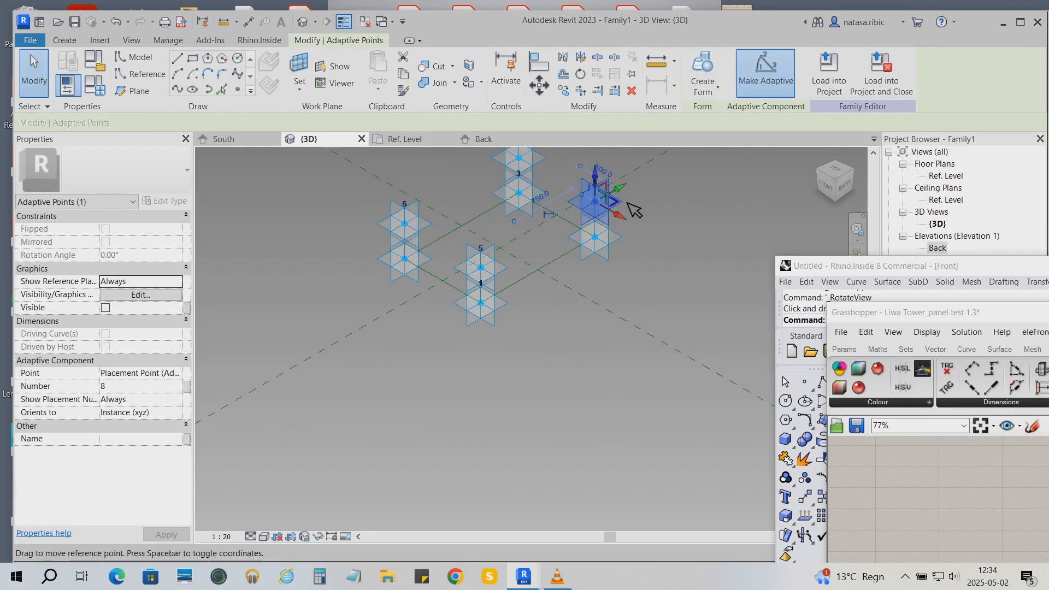
pyautogui.keyDown('ctrl'); pyautogui.click(500, 269); pyautogui.keyUp('ctrl')
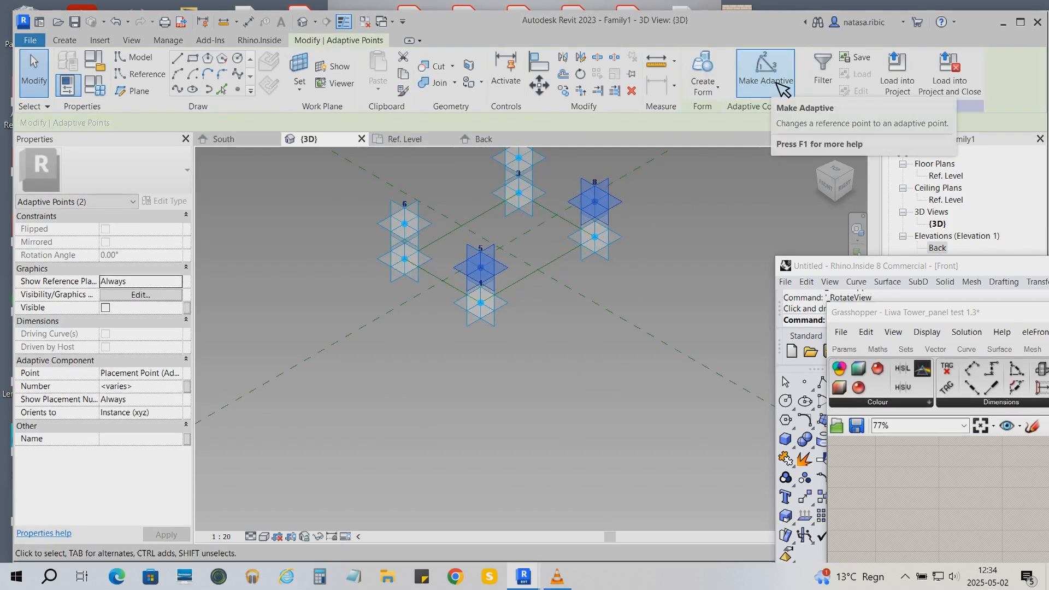
pyautogui.click(176, 88)
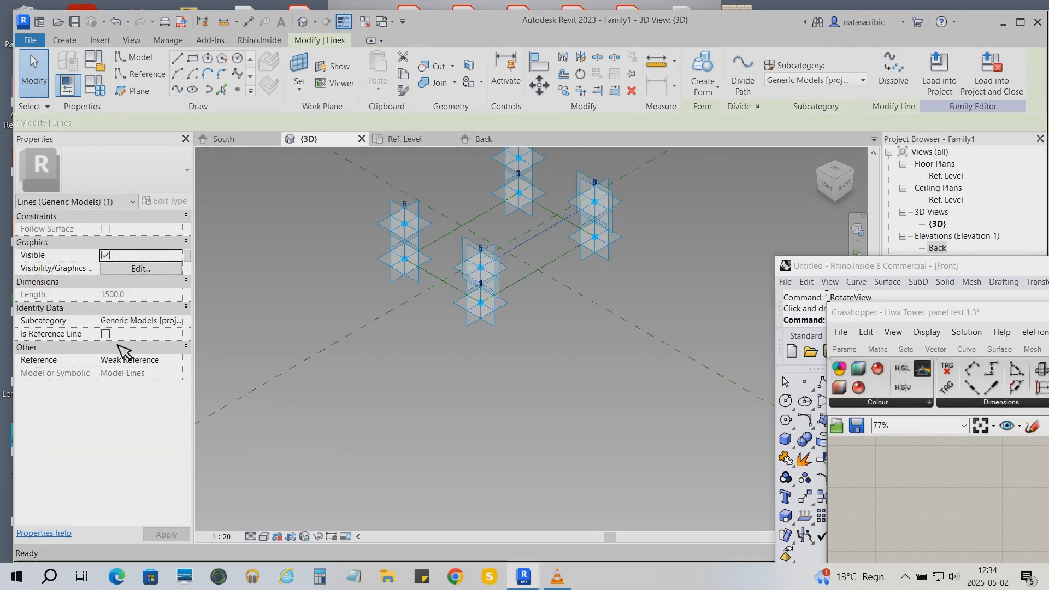
# - Draw lines through adaptive points 5–6 and 6–7 and make both of them reference lines
pyautogui.click(481, 258)
pyautogui.keyDown('ctrl'); pyautogui.click(405, 222); pyautogui.keyUp('ctrl')
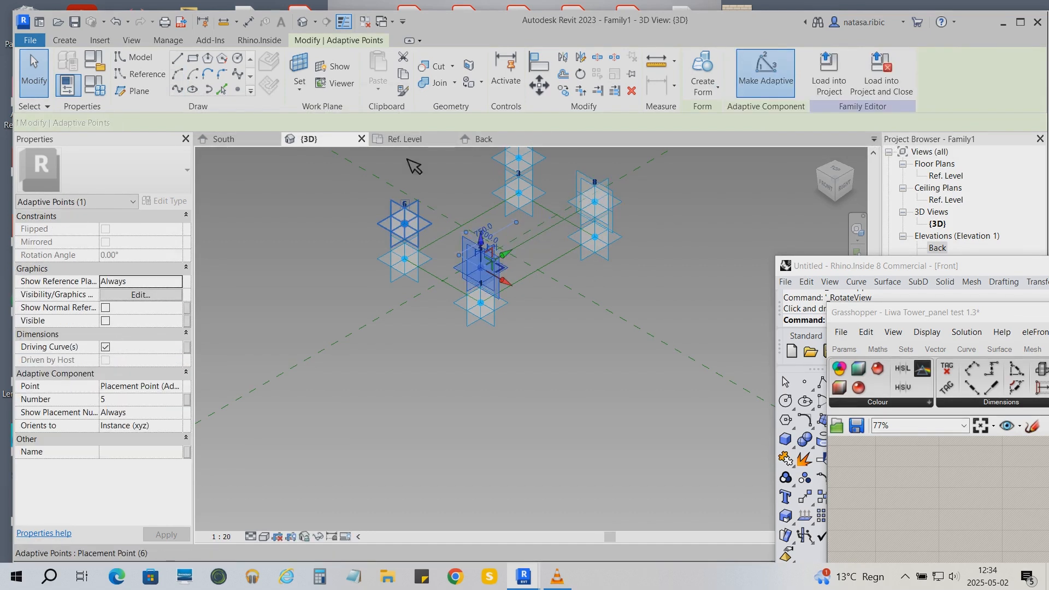
pyautogui.click(179, 88)
pyautogui.click(406, 221)
pyautogui.keyDown('ctrl'); pyautogui.click(526, 162); pyautogui.keyUp('ctrl')
pyautogui.click(179, 88)
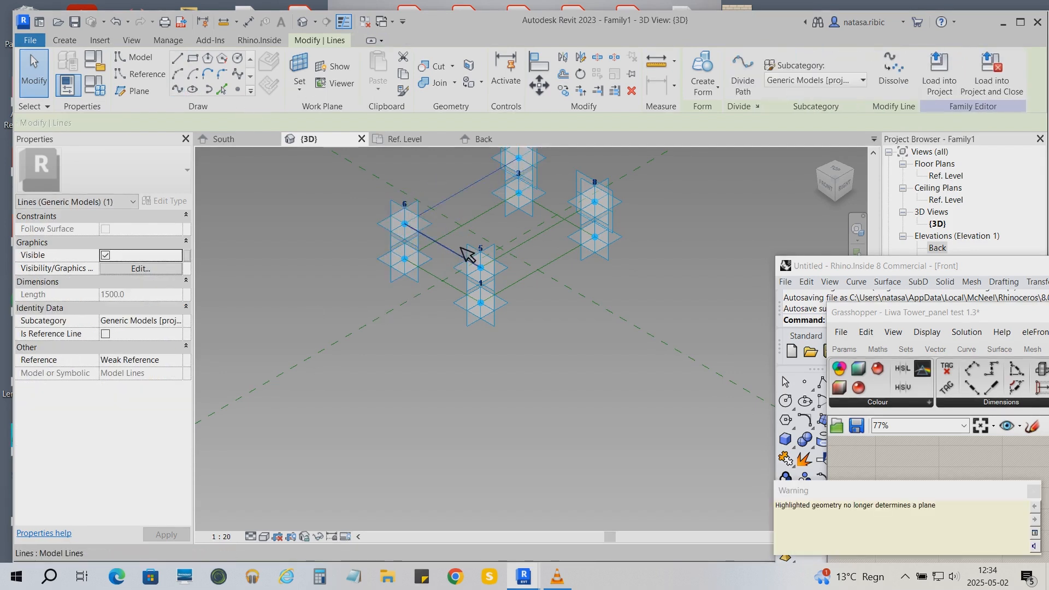
pyautogui.click(106, 334)
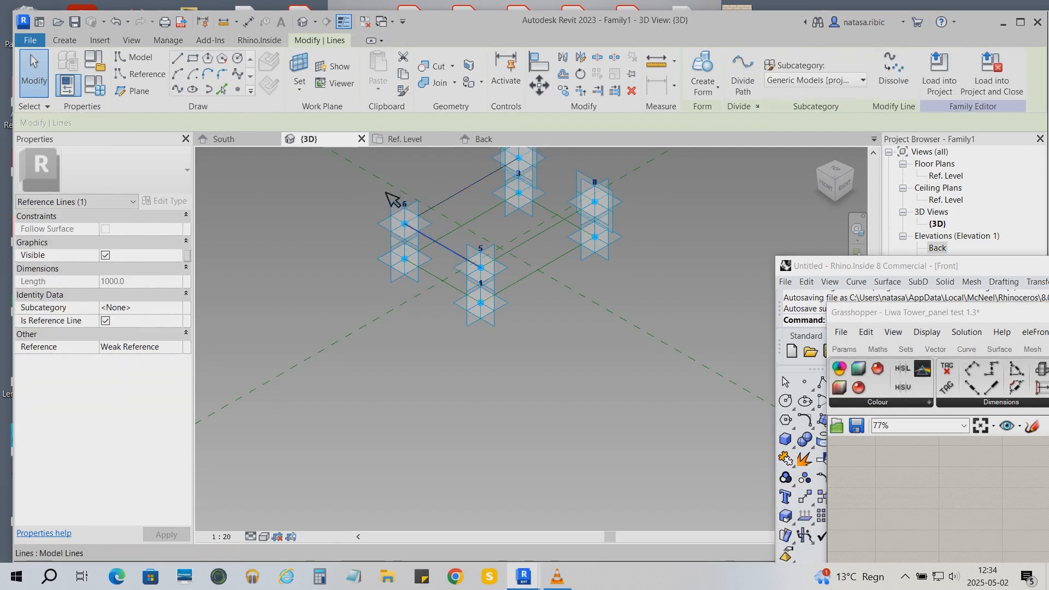
pyautogui.click(469, 188)
pyautogui.click(106, 321)
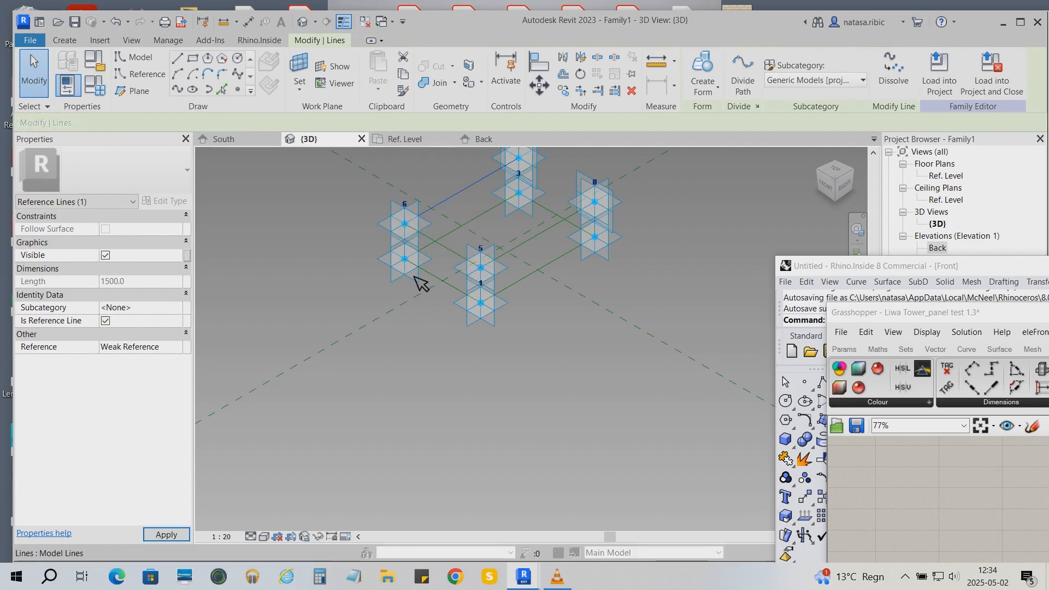
# - Draw a line through adaptive points 7 and 8 and make it a reference line
pyautogui.click(620, 203)
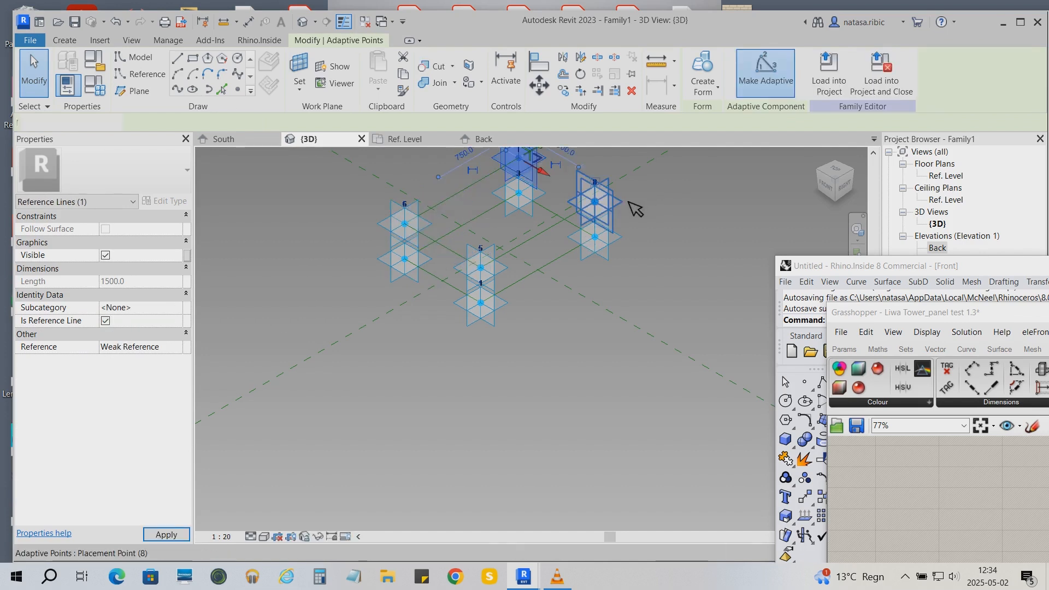
pyautogui.click(179, 89)
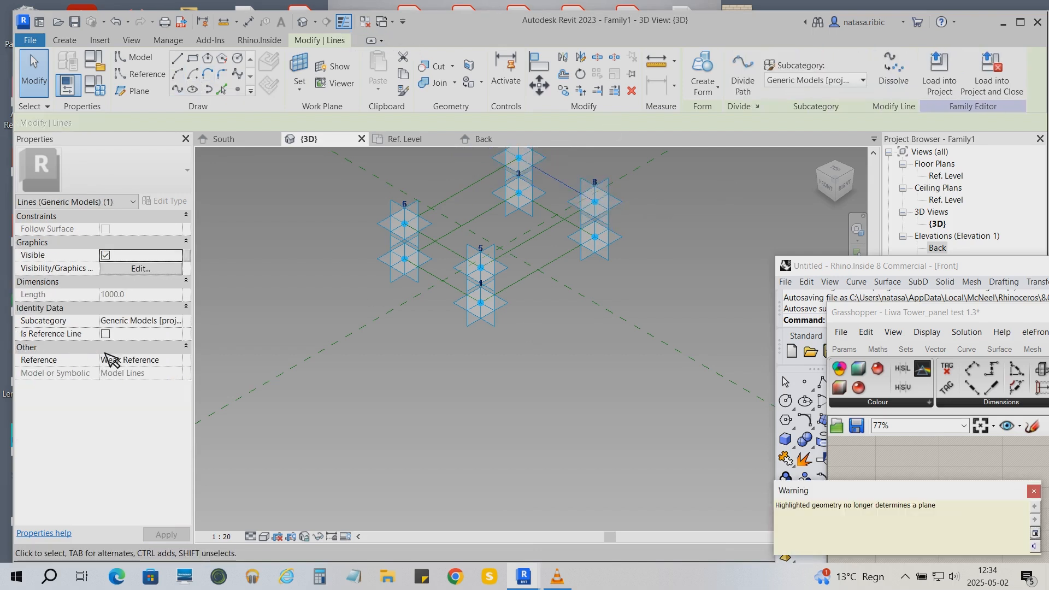
pyautogui.click(106, 333)
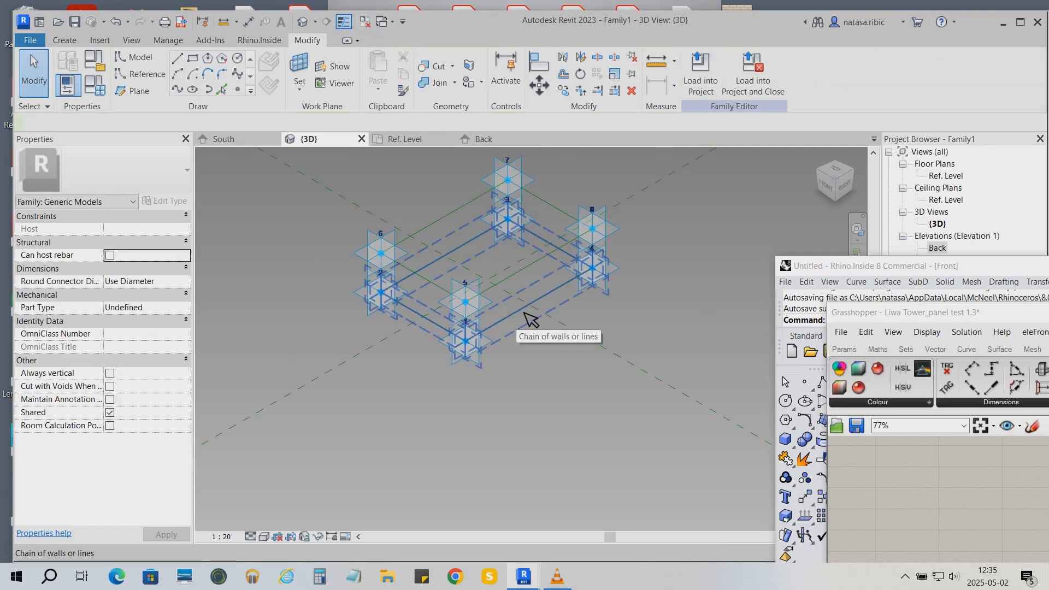
# - Select both loops of reference lines and create a solid form between them
pyautogui.click(525, 310)
pyautogui.press('Tab')
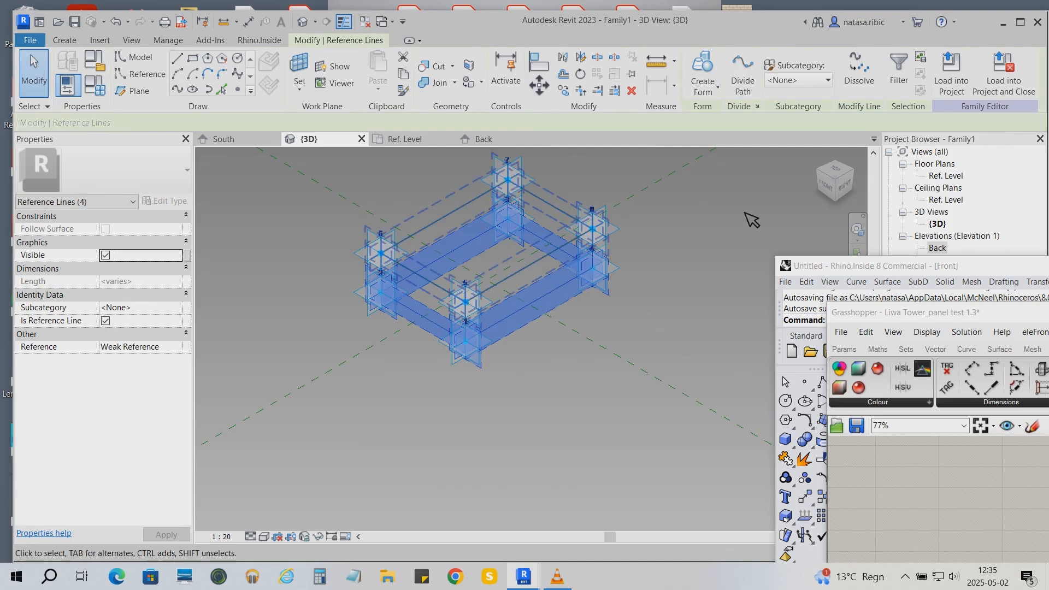
pyautogui.keyDown('ctrl'); pyautogui.click(543, 261); pyautogui.keyUp('ctrl')
pyautogui.click(719, 92)
pyautogui.click(724, 111)
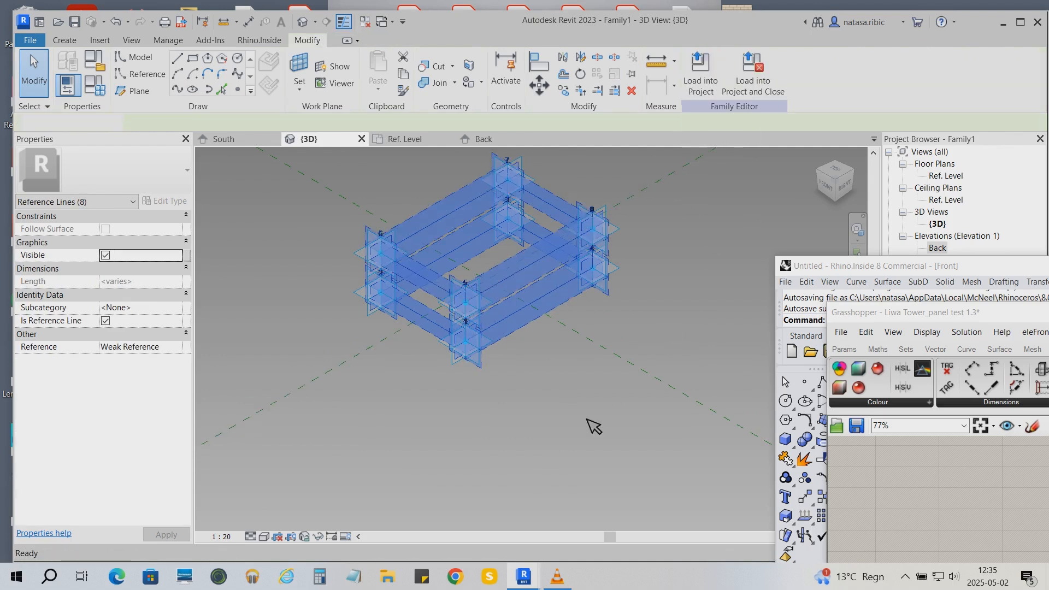
# - Draw a diagonal line through adaptive points 5 and 7
pyautogui.click(494, 299)
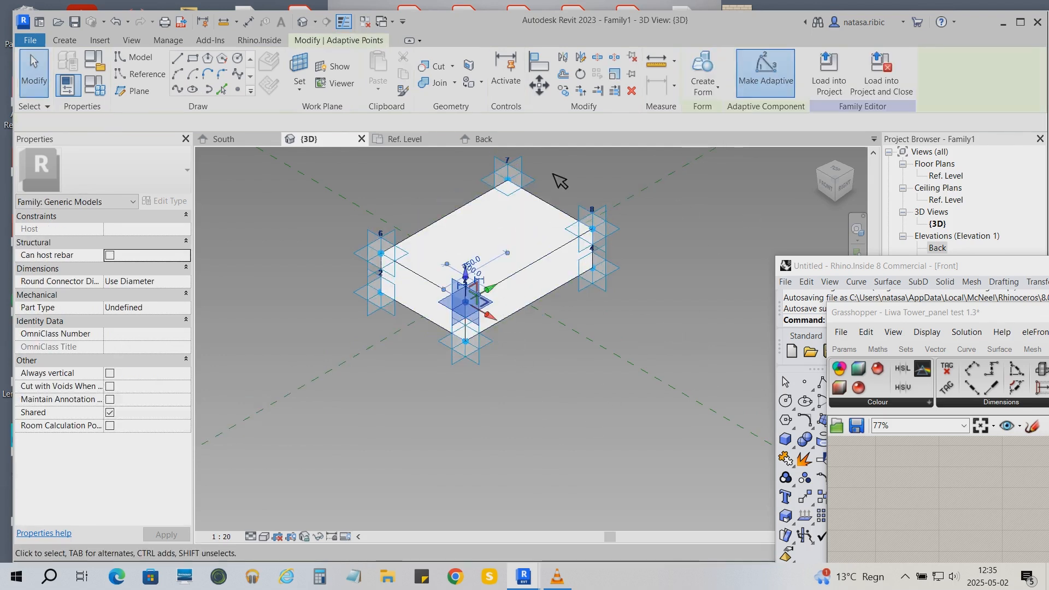
pyautogui.keyDown('ctrl'); pyautogui.click(546, 181); pyautogui.keyUp('ctrl')
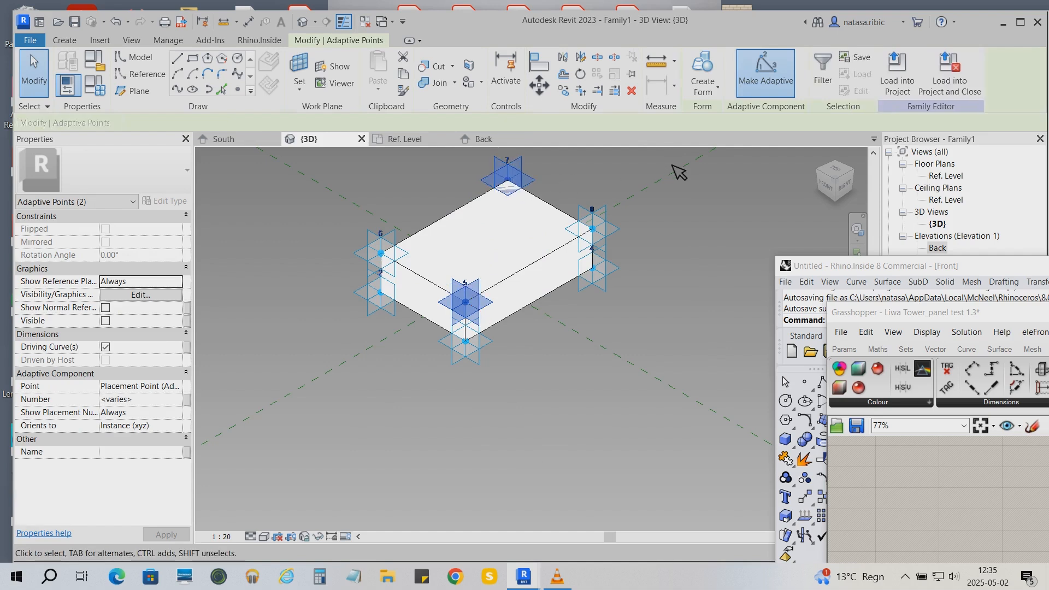
pyautogui.click(185, 60)
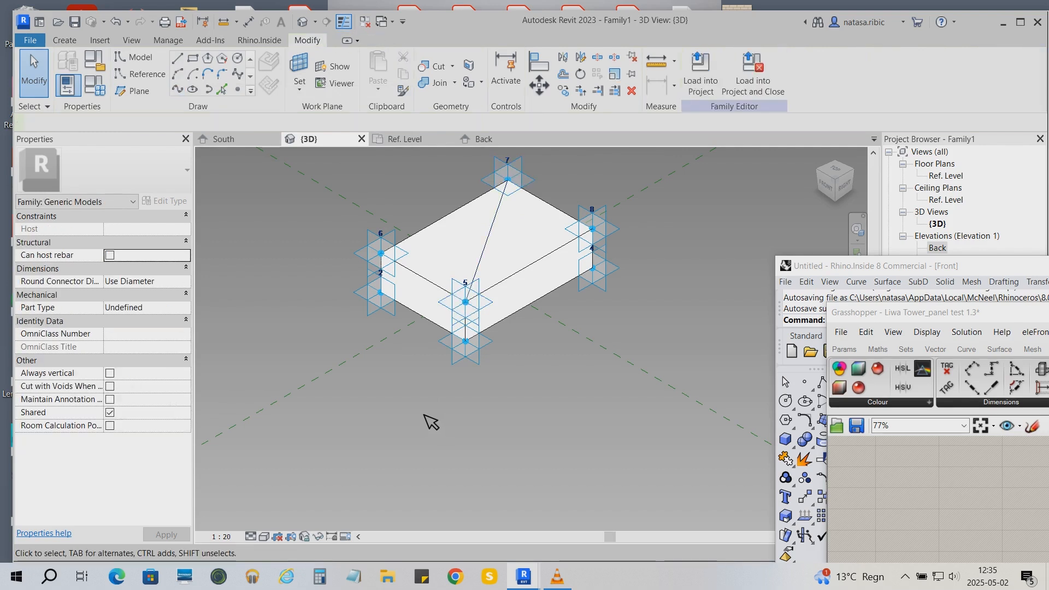
# - In the Ref. Level plan, add aligned dimensions for the width and depth between the adaptive points
pyautogui.click(410, 139)
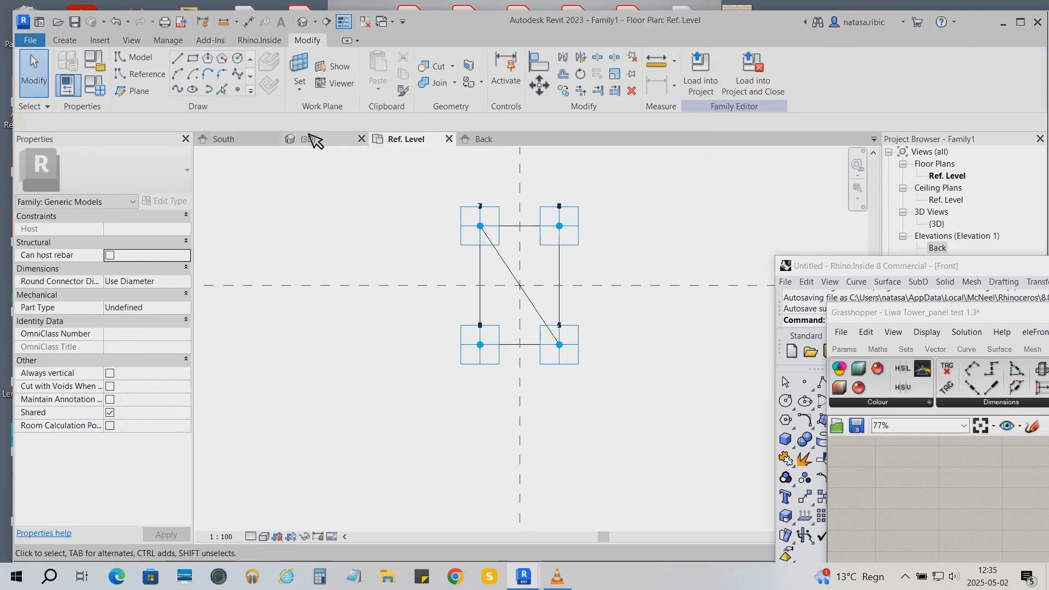
pyautogui.press('d')
pyautogui.press('i')
pyautogui.click(489, 361)
pyautogui.click(570, 367)
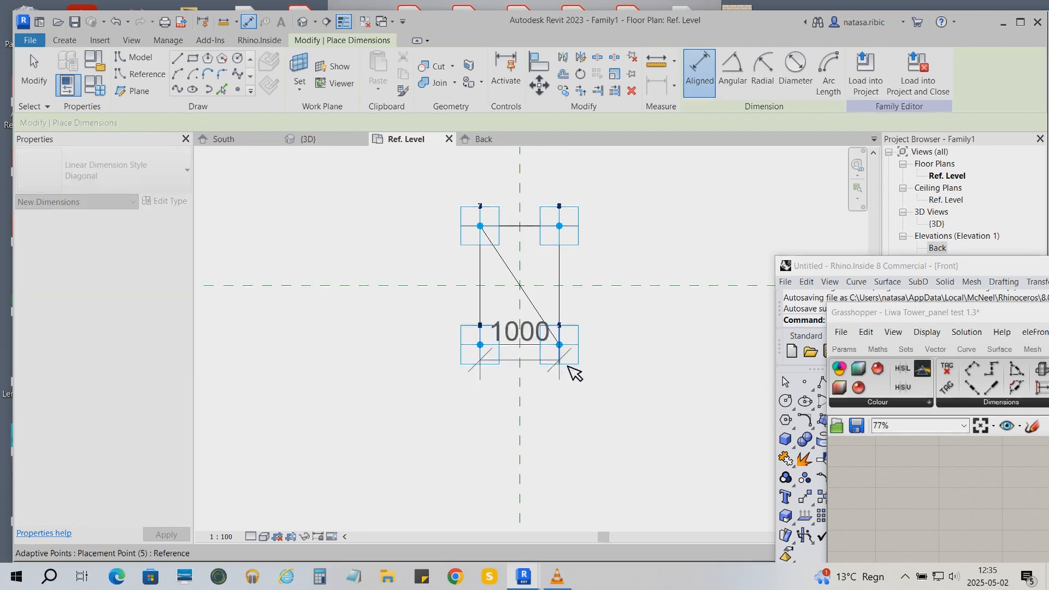
pyautogui.click(664, 436)
pyautogui.click(585, 356)
pyautogui.click(582, 224)
pyautogui.click(658, 232)
pyautogui.press('Escape')
pyautogui.press('Escape')
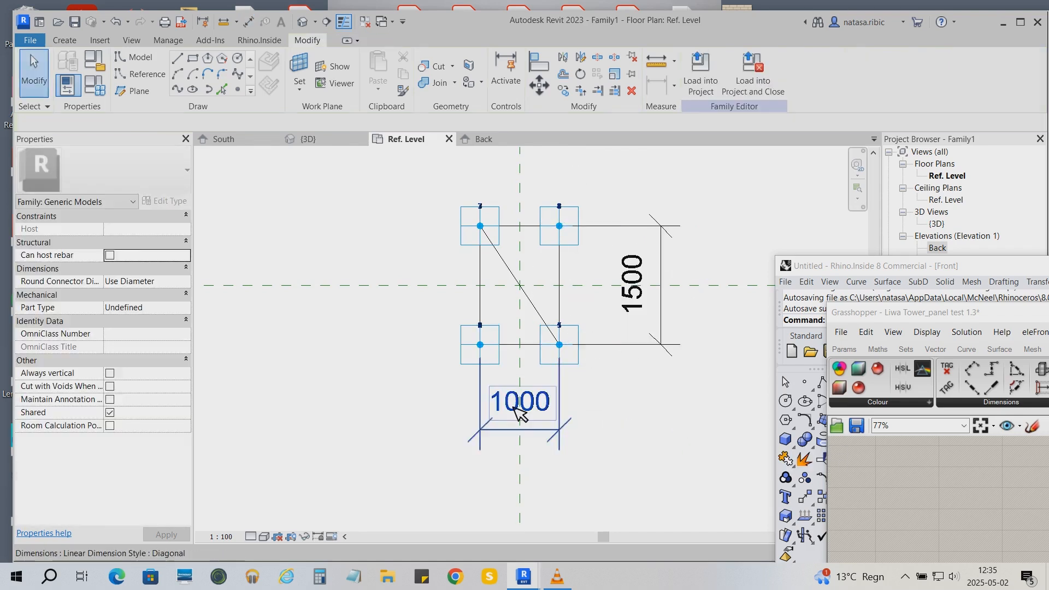
# - Label the 1000 mm width dimension with a new instance reporting parameter named Length 1
pyautogui.click(516, 415)
pyautogui.click(816, 71)
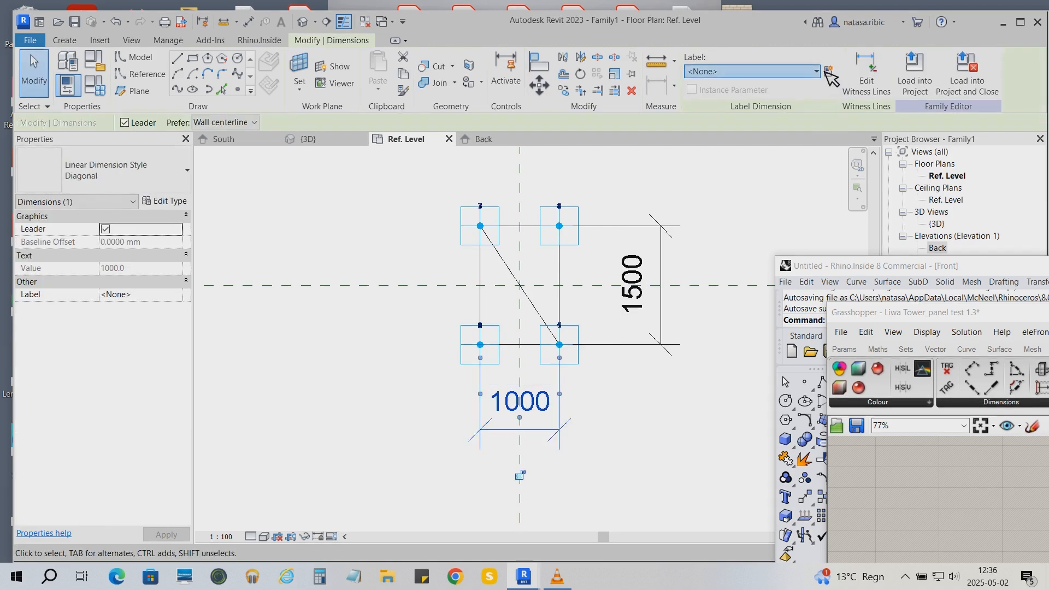
pyautogui.click(831, 72)
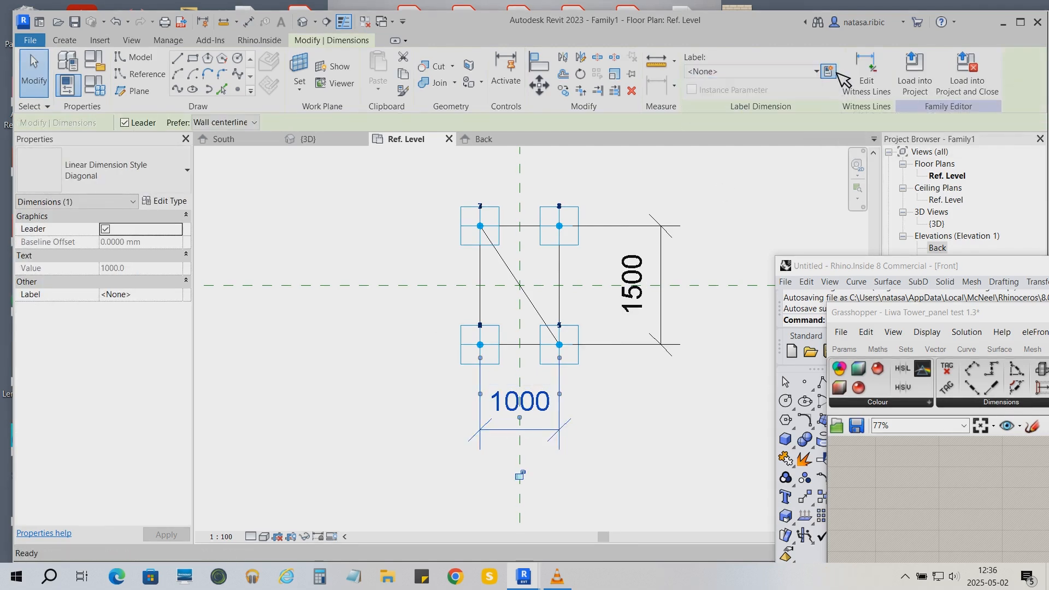
pyautogui.click(435, 198)
pyautogui.click(441, 212)
pyautogui.click(382, 168)
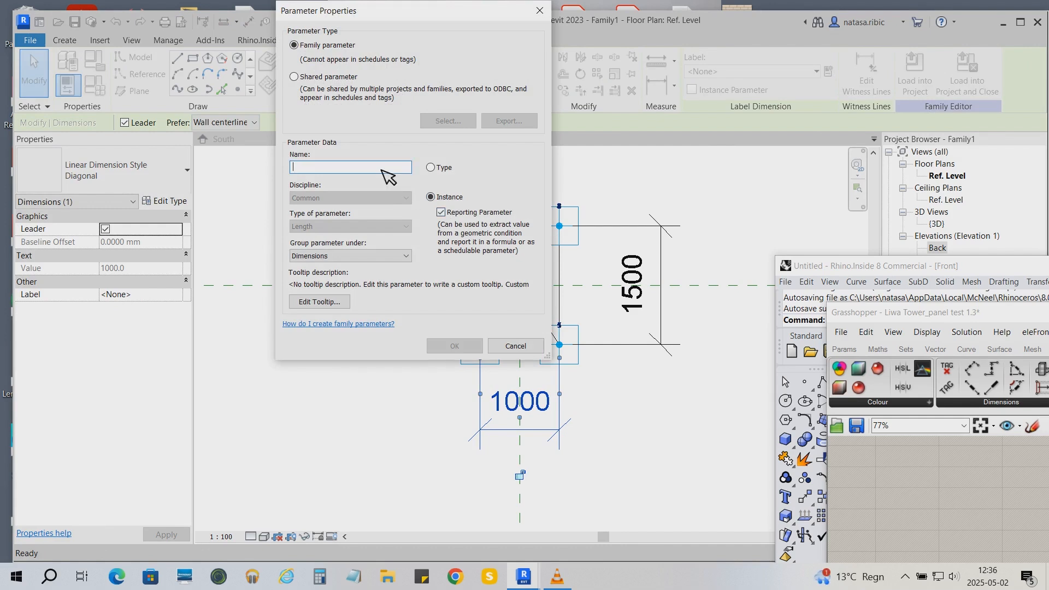
pyautogui.write('Length 1')
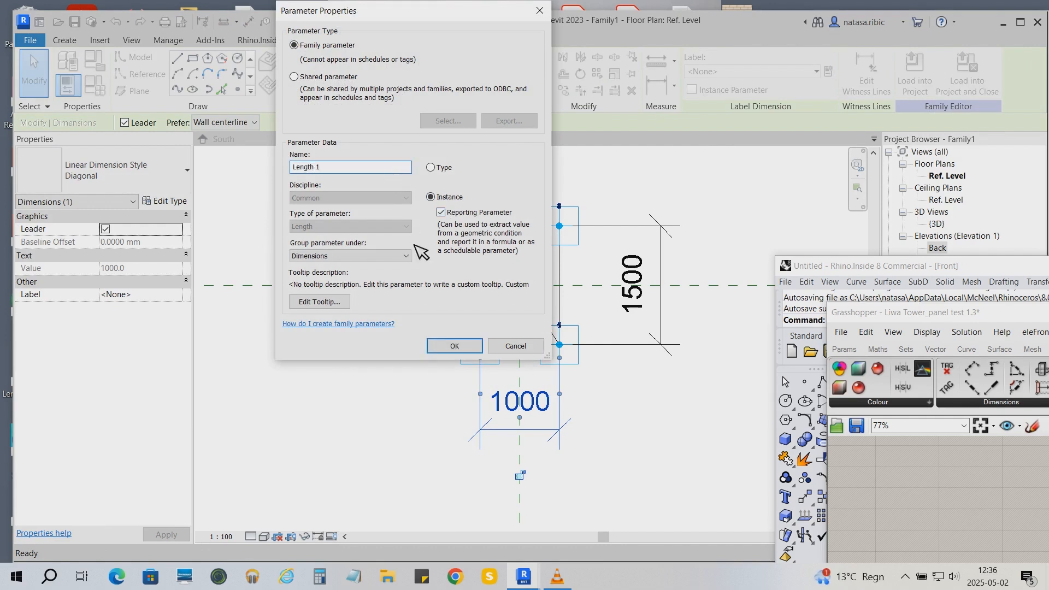
pyautogui.click(454, 346)
# - Label the 1500 mm depth dimension with a new instance reporting parameter named Height
pyautogui.click(678, 316)
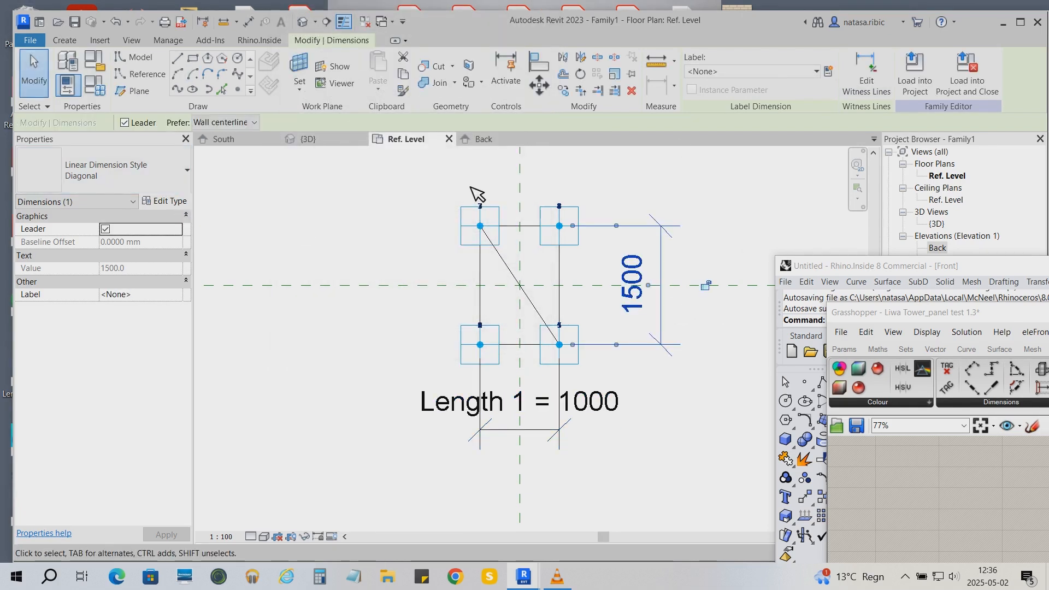
pyautogui.click(830, 71)
pyautogui.write('Height')
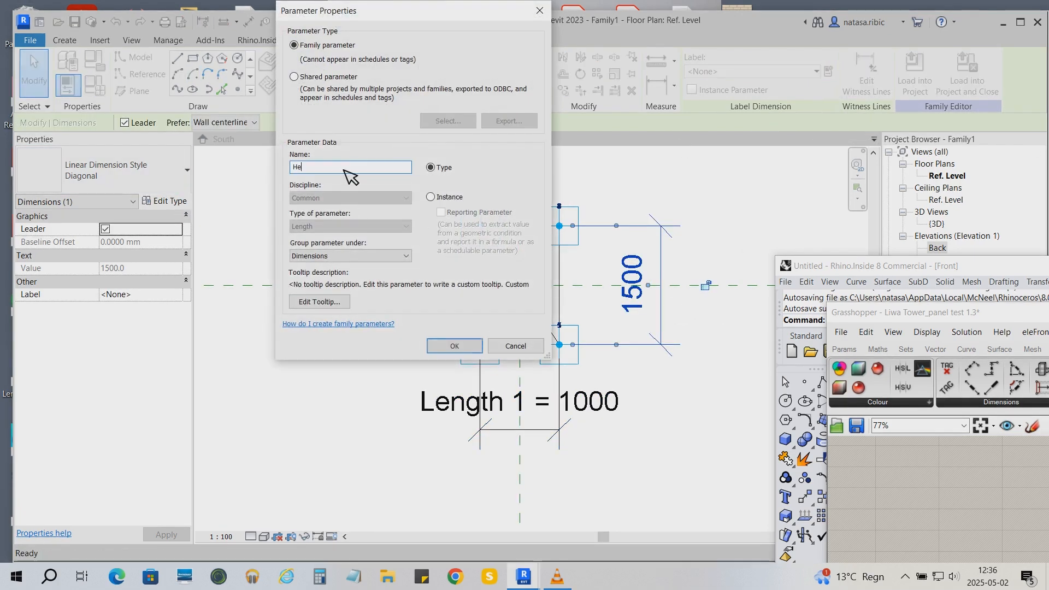
pyautogui.click(440, 197)
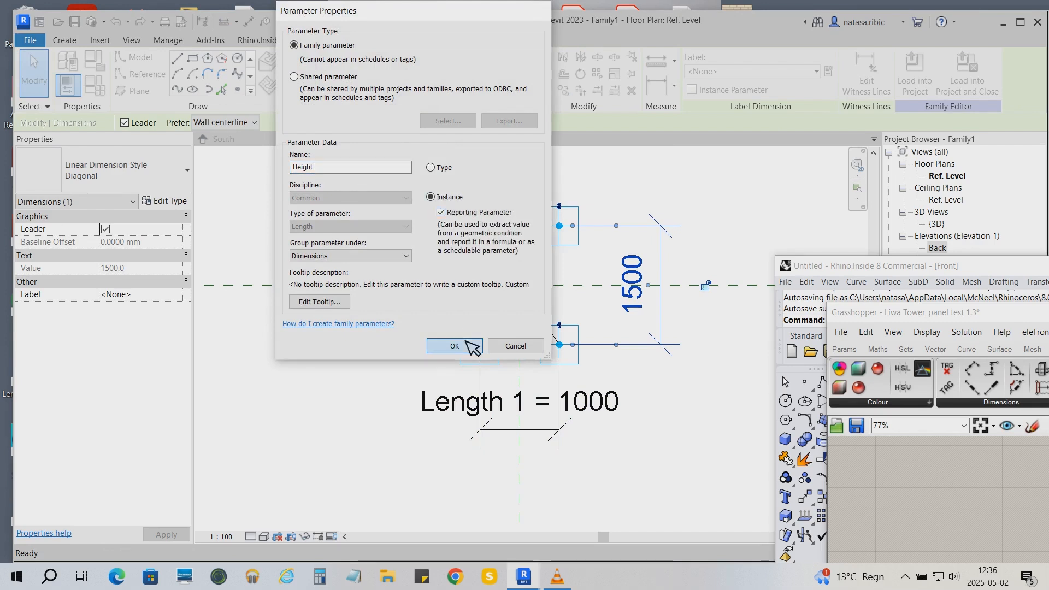
pyautogui.click(454, 346)
# - Switch to the 3D view and set its visual style to Wireframe
pyautogui.click(307, 138)
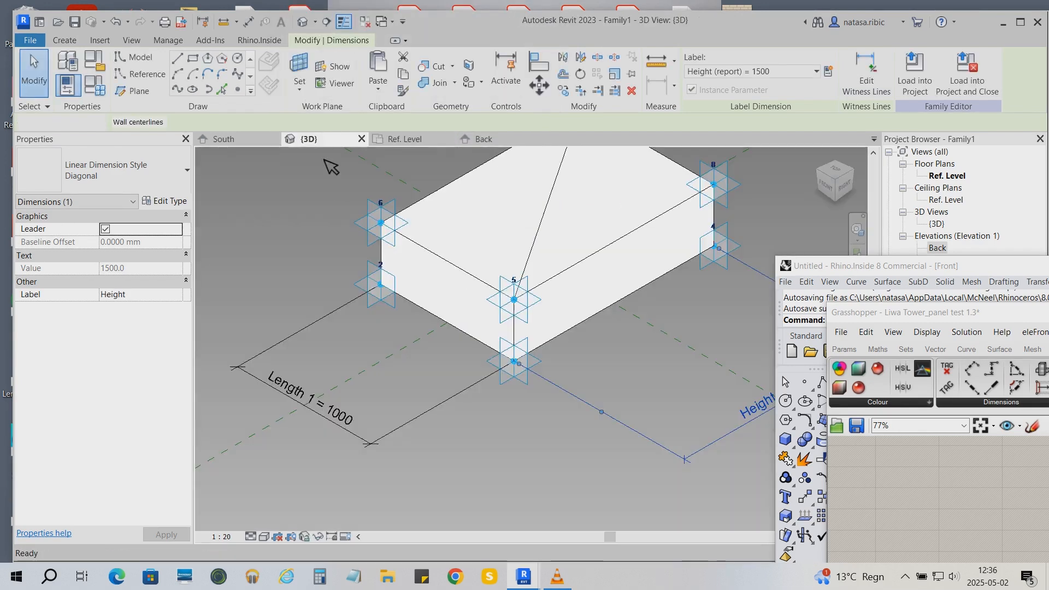
pyautogui.click(277, 537)
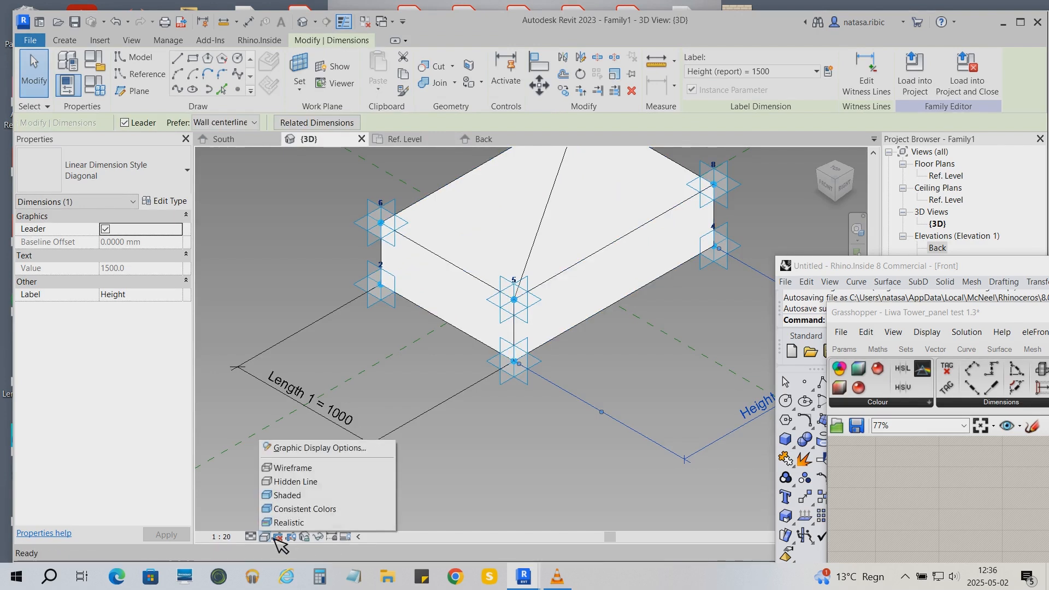
pyautogui.click(293, 465)
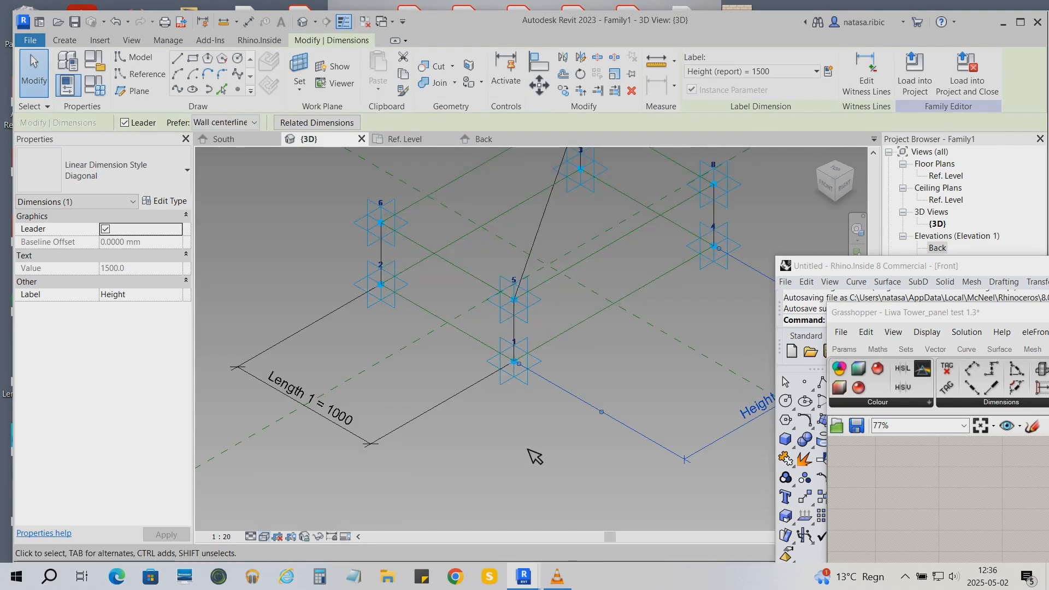
pyautogui.click(313, 158)
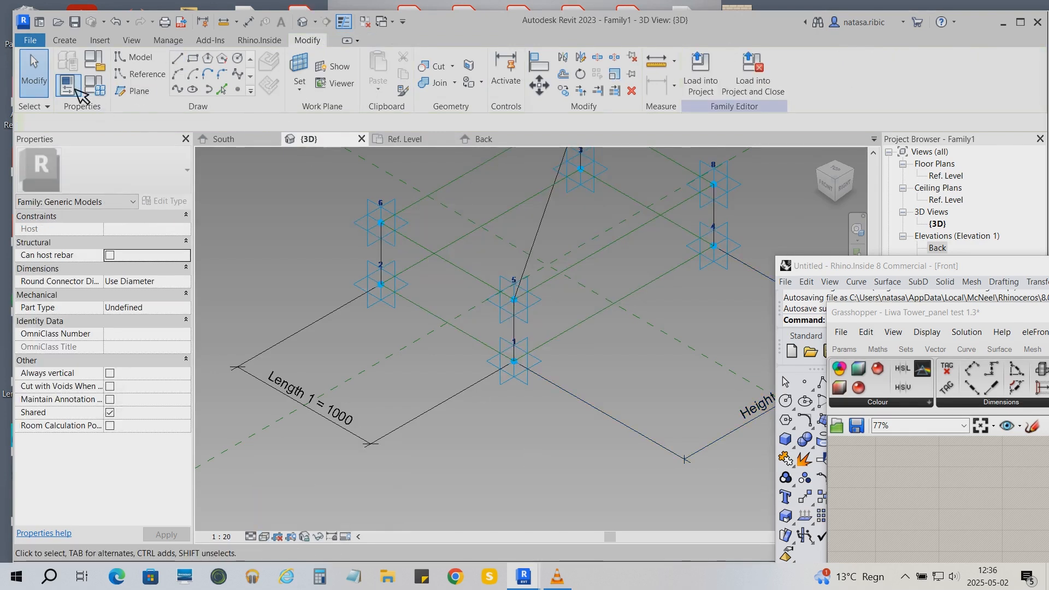
pyautogui.click(249, 22)
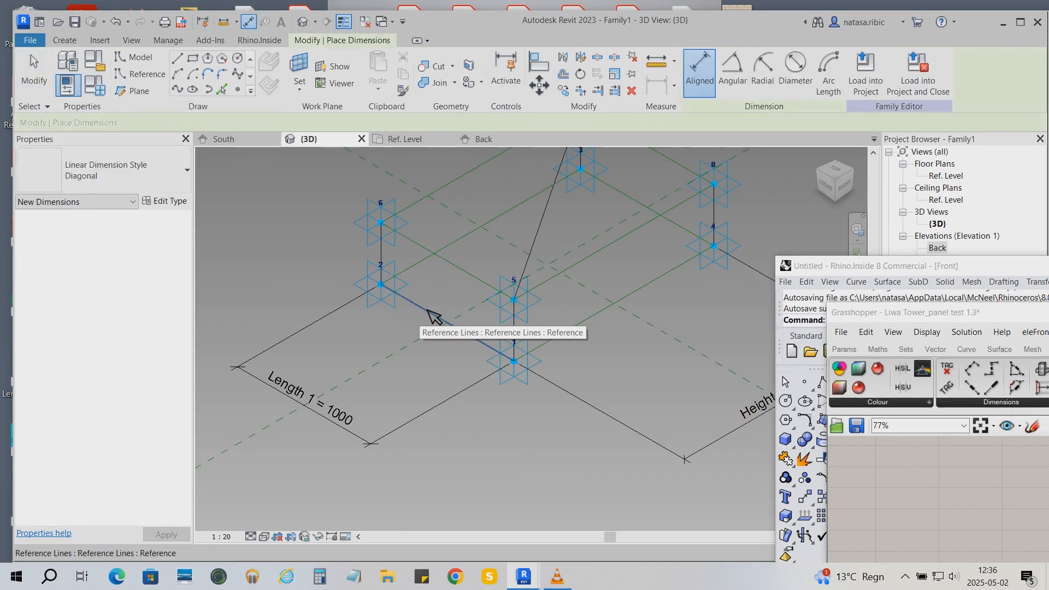
pyautogui.click(435, 315)
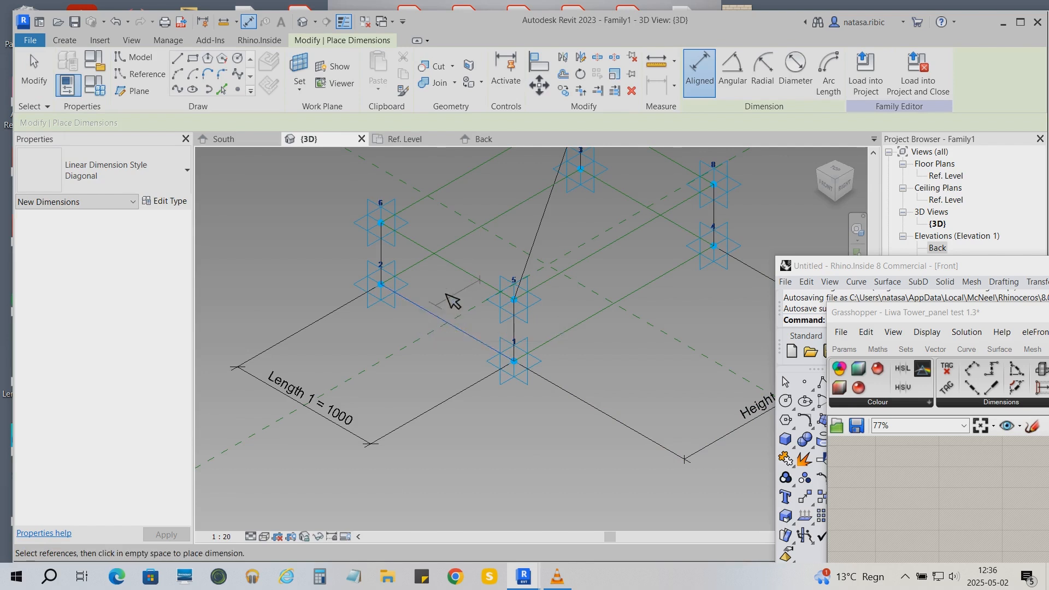
pyautogui.click(731, 70)
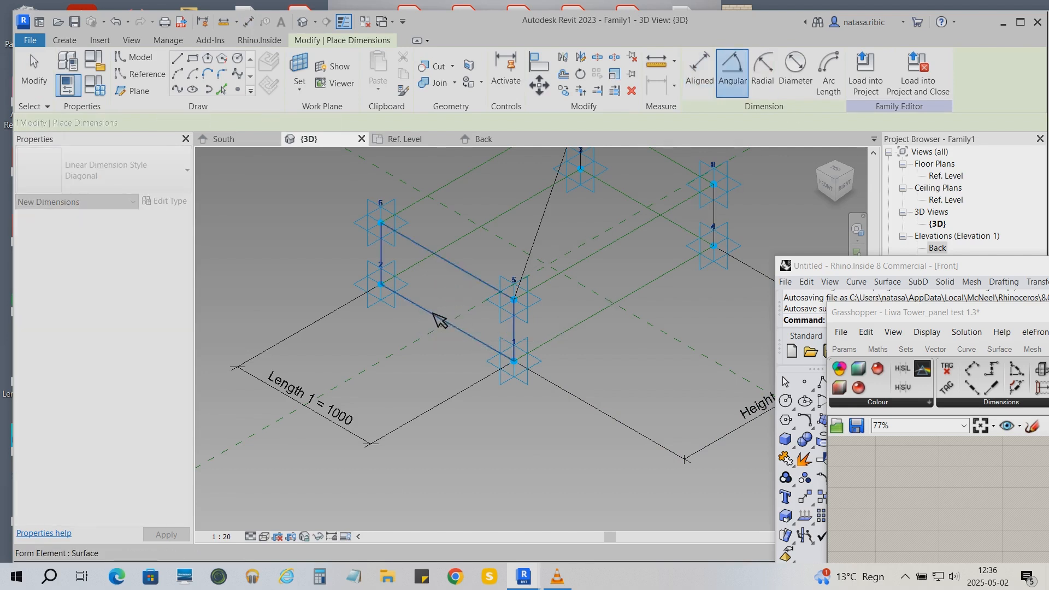
pyautogui.click(440, 320)
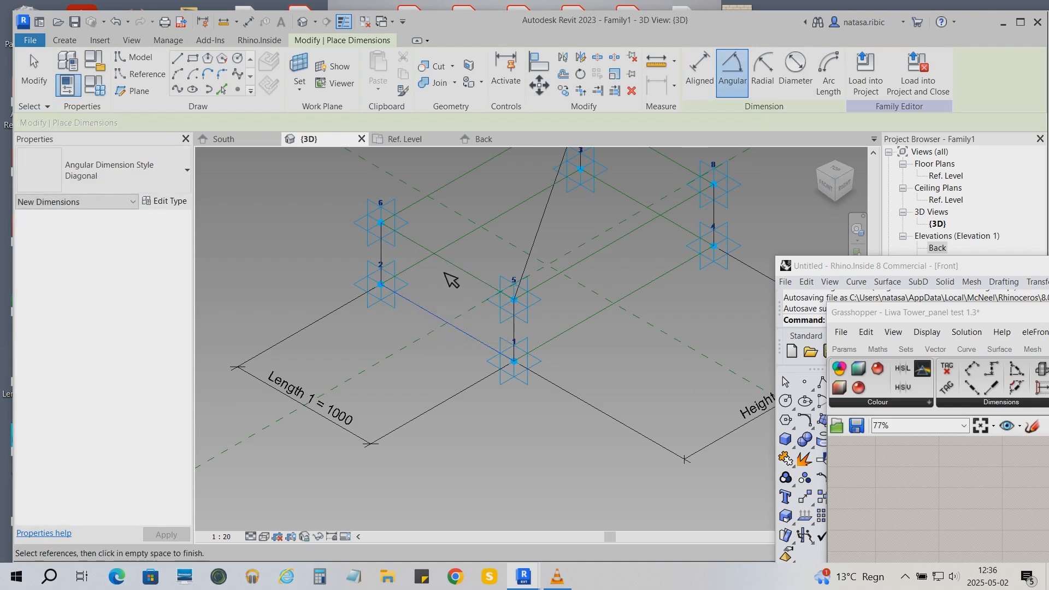
pyautogui.press('Tab')
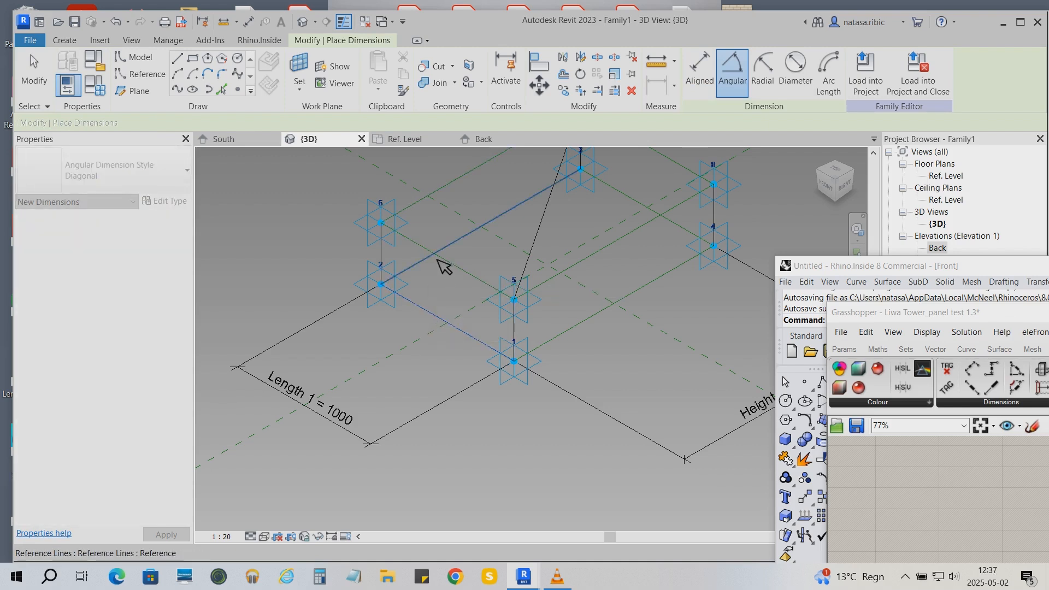
pyautogui.click(441, 261)
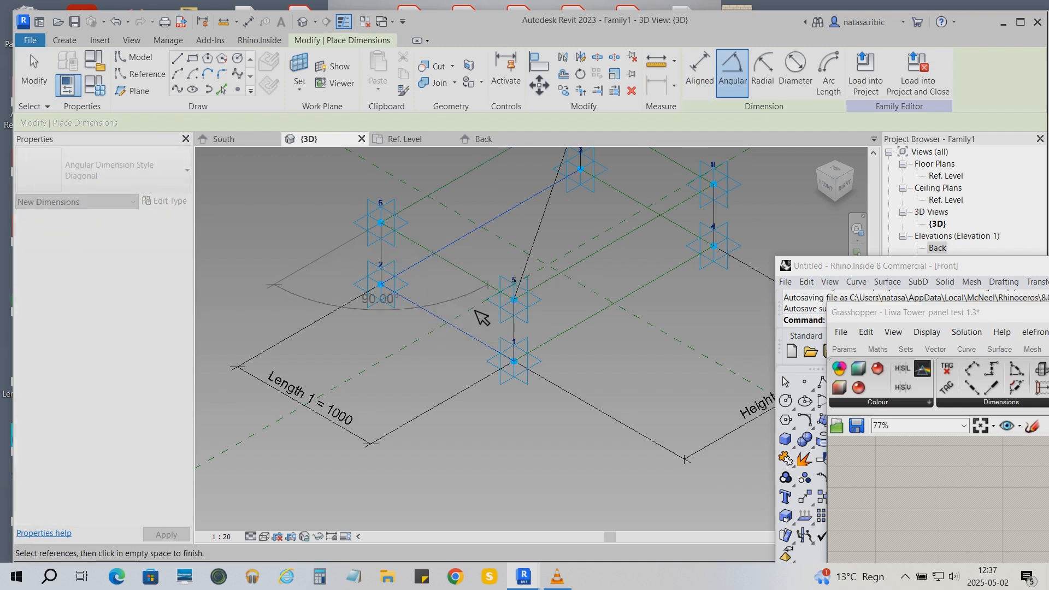
pyautogui.press('Escape')
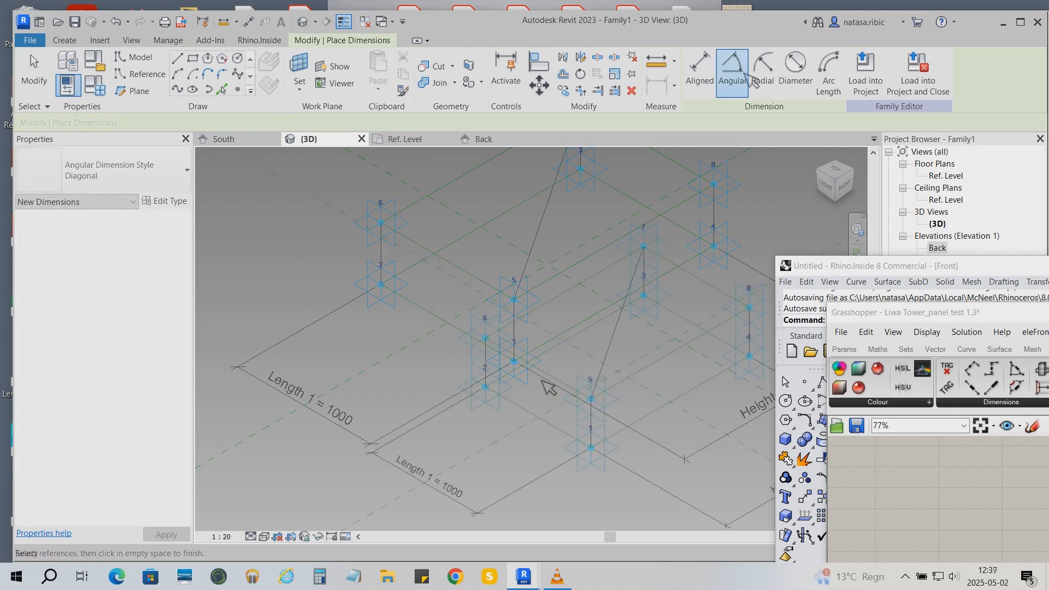
# - Place an angular dimension between the two top reference lines meeting at adaptive point 6
pyautogui.scroll(-2, 534, 363)
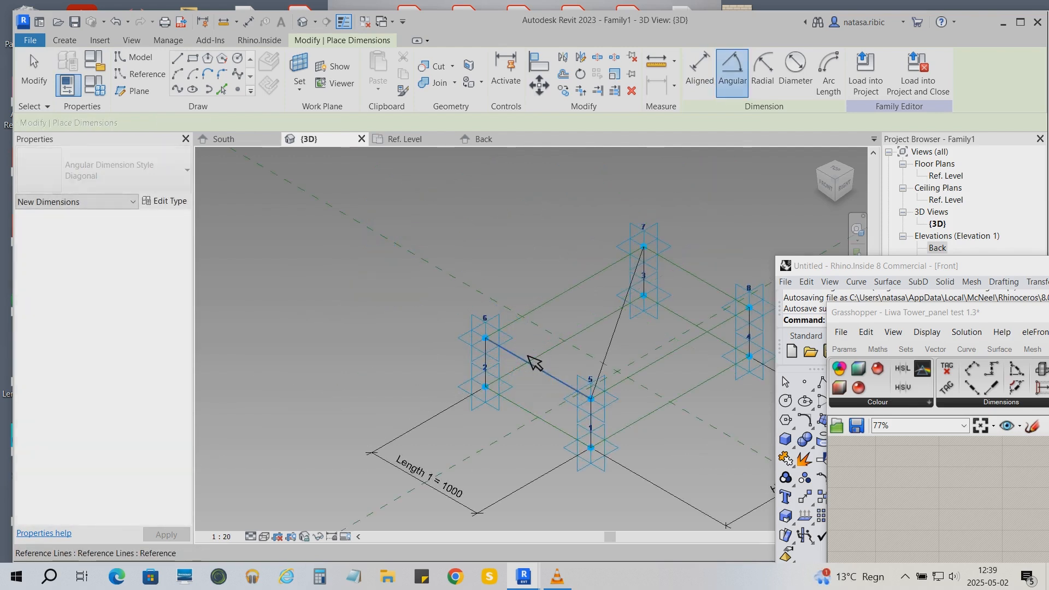
pyautogui.click(533, 363)
pyautogui.click(541, 314)
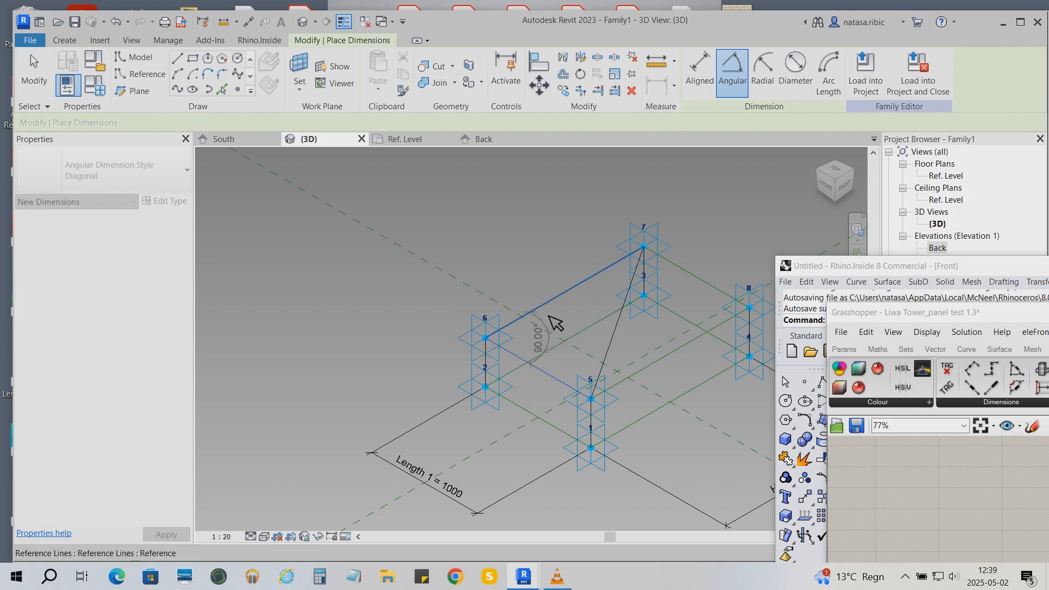
pyautogui.click(562, 336)
pyautogui.press('Escape')
# - Label the 90° angular dimension with a new instance reporting parameter named Angle 1
pyautogui.click(831, 73)
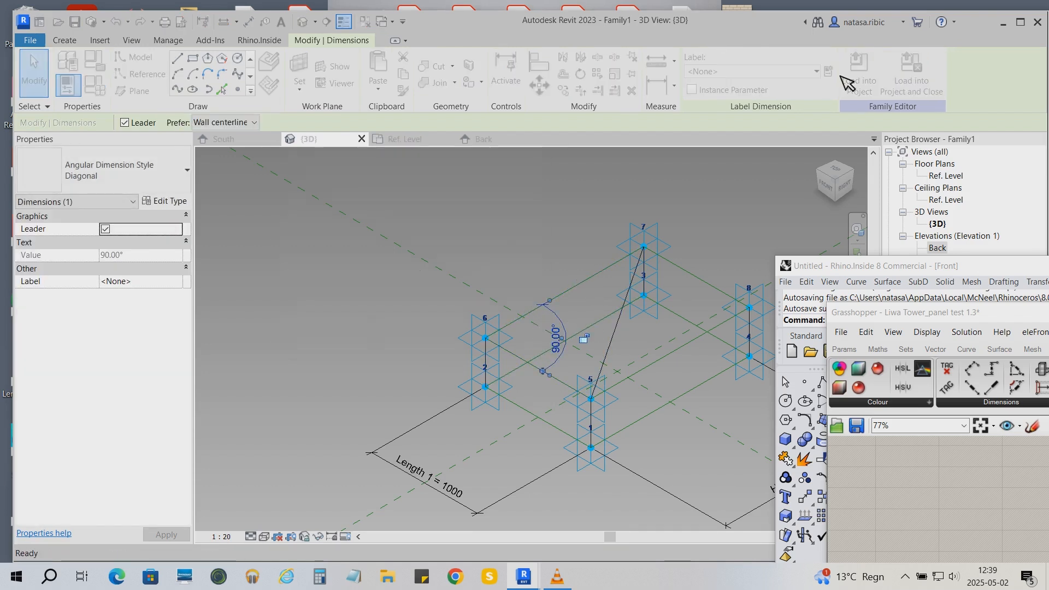
pyautogui.click(438, 198)
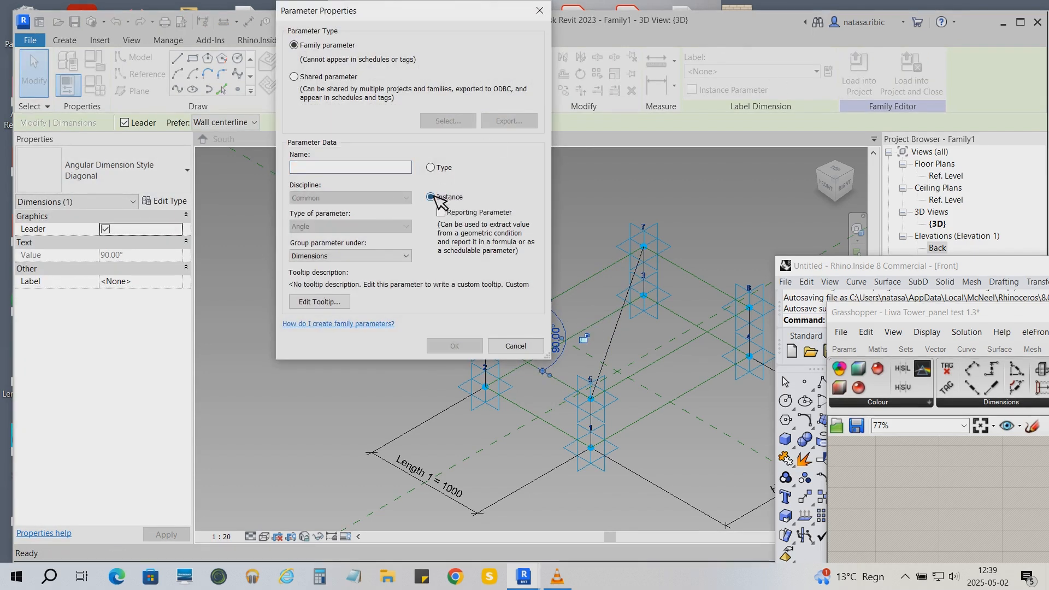
pyautogui.click(391, 169)
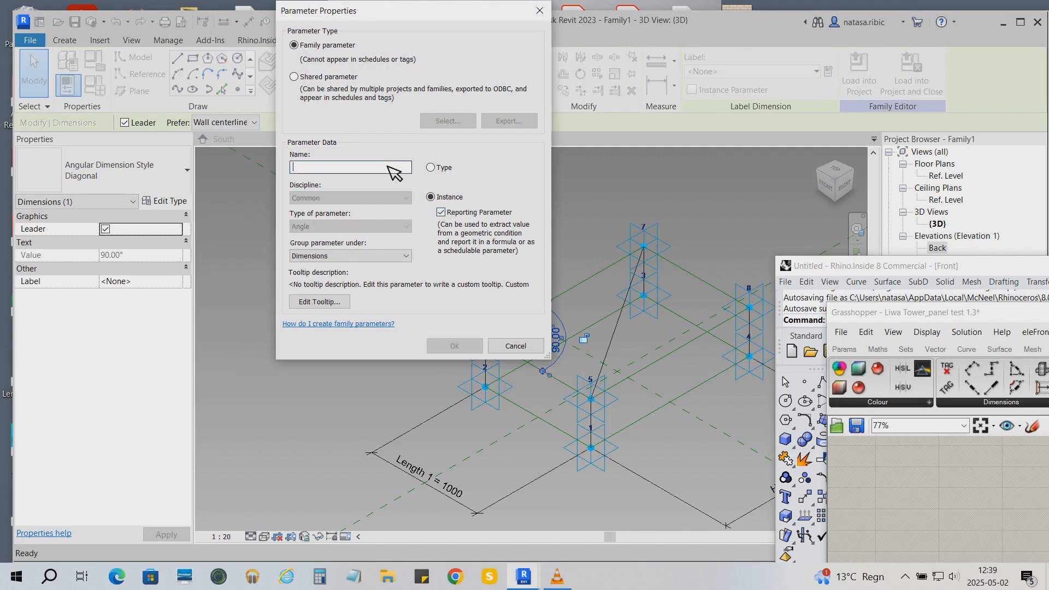
pyautogui.write('Angle 1')
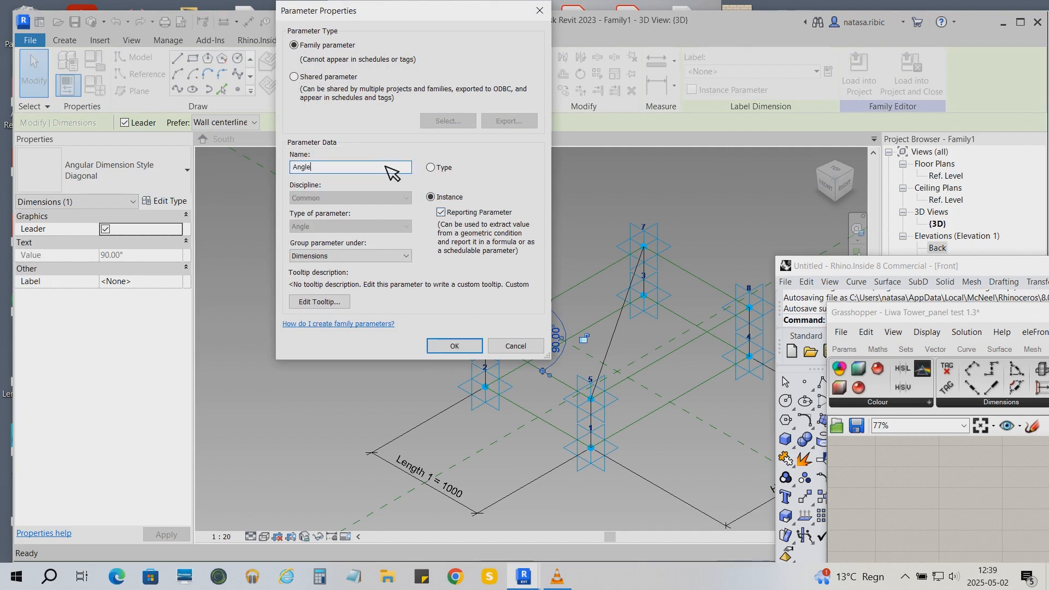
pyautogui.click(454, 345)
pyautogui.click(333, 328)
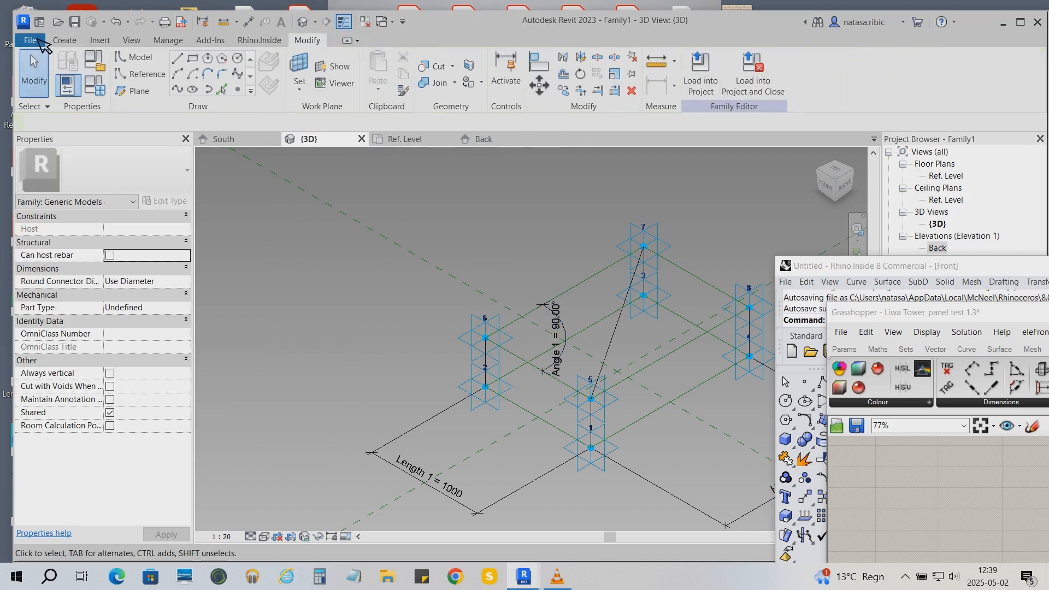
# - Save the family as Panel_Adaptive.rfa in the Ny mapp folder, replacing the existing file
pyautogui.click(30, 40)
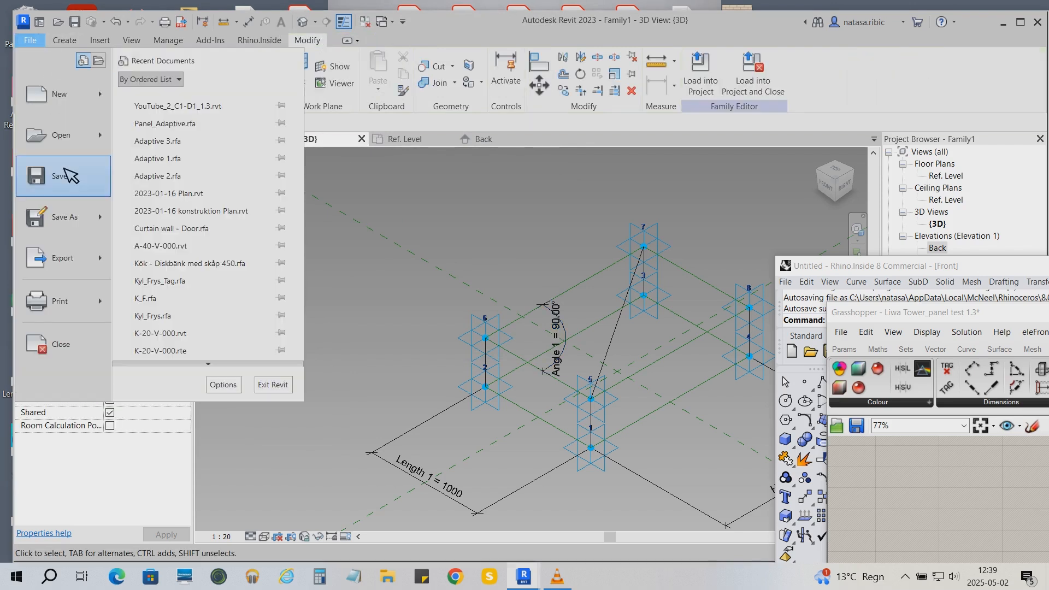
pyautogui.click(30, 40)
pyautogui.hotkey('ctrl', 's')
pyautogui.doubleClick(491, 208)
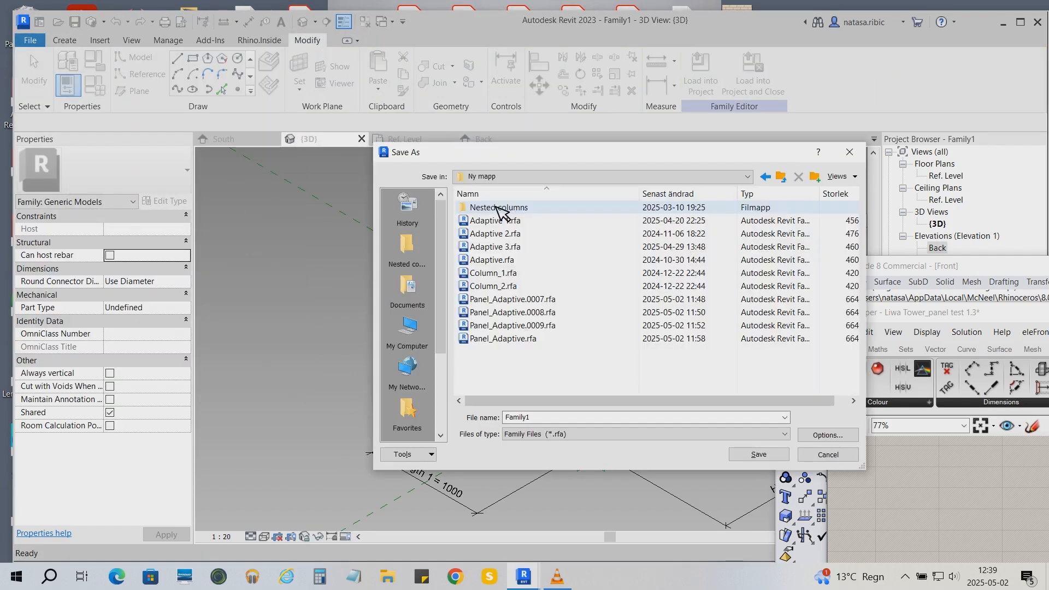
pyautogui.click(519, 339)
pyautogui.click(759, 455)
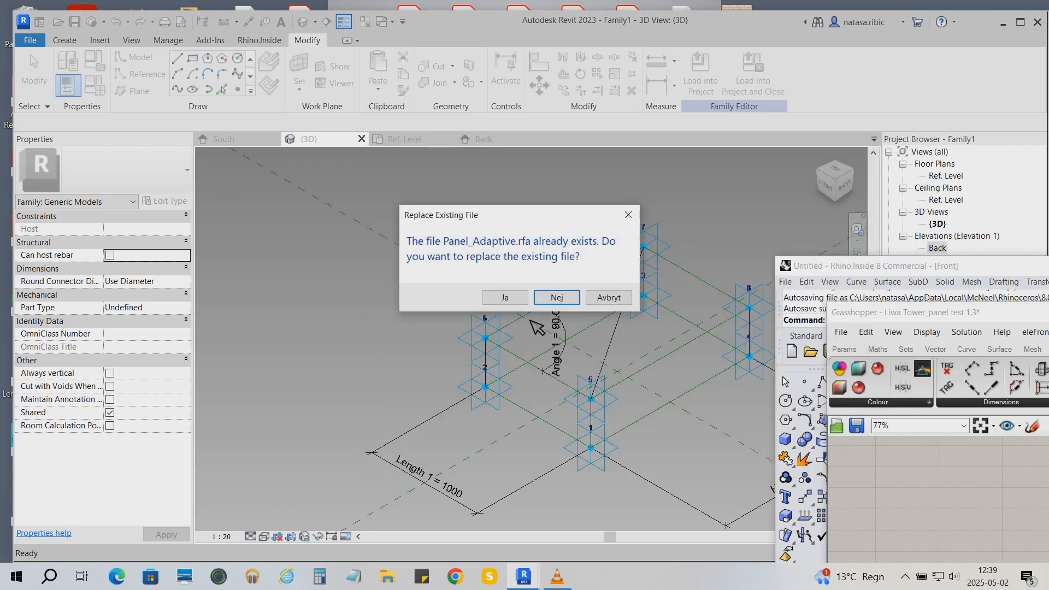
pyautogui.click(499, 299)
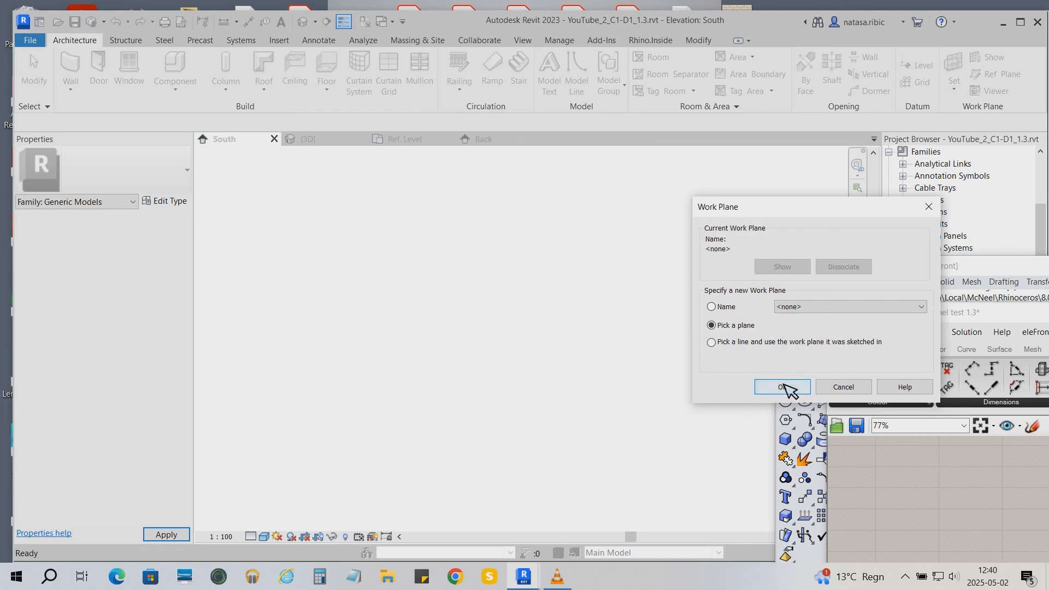
# - Locate the loaded Panel_Adaptive family under Generic Models in the project browser and bring the Grasshopper canvas forward
pyautogui.click(786, 386)
pyautogui.moveTo(920, 315); pyautogui.dragTo(903, 450)
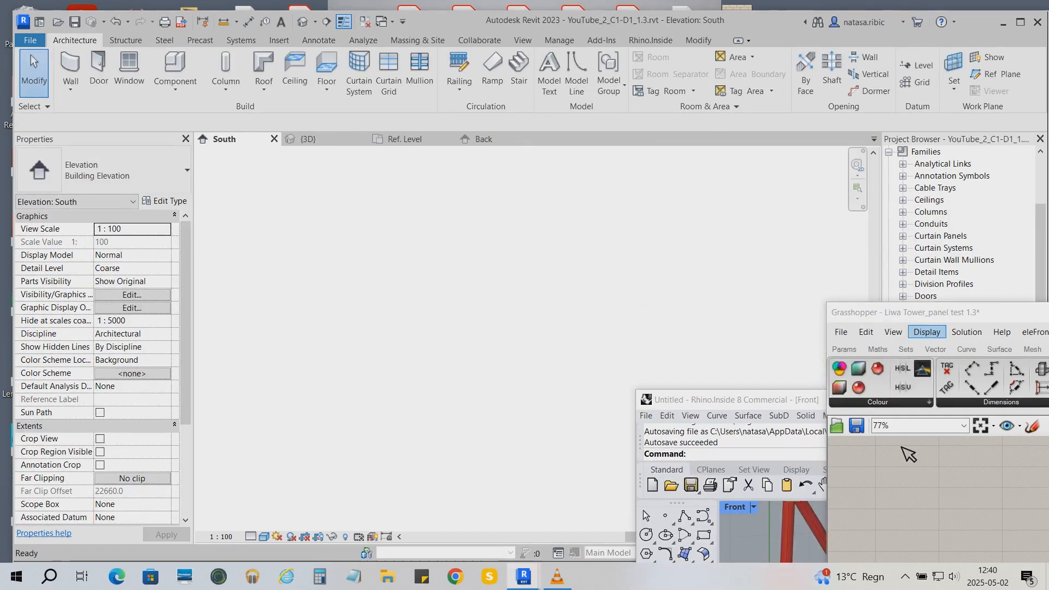
pyautogui.moveTo(1039, 288); pyautogui.dragTo(1036, 371)
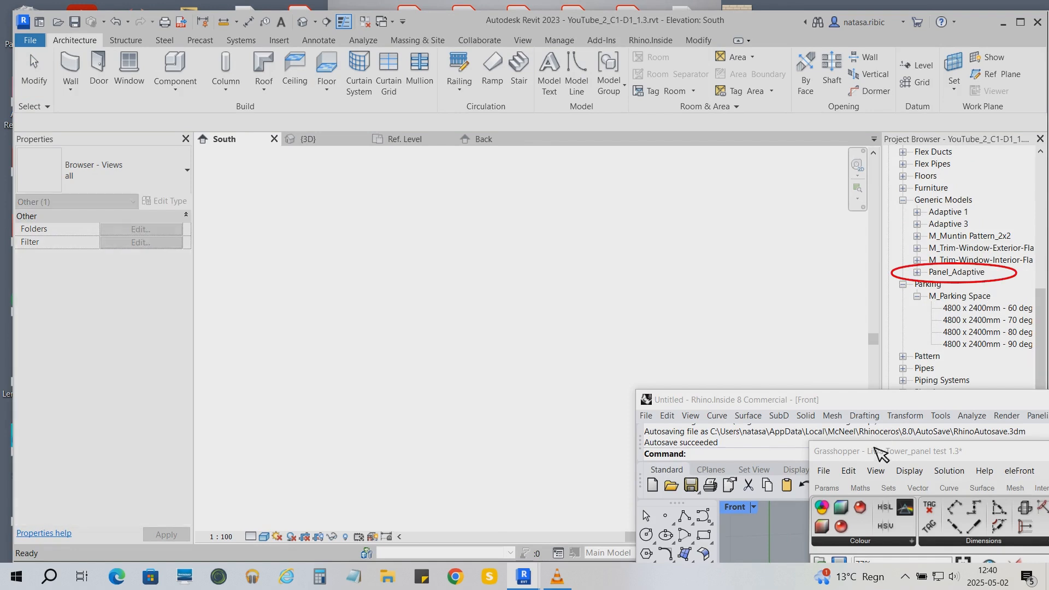
pyautogui.moveTo(878, 405); pyautogui.dragTo(829, 174)
pyautogui.moveTo(905, 453); pyautogui.dragTo(743, 149)
pyautogui.scroll(-2, 704, 364)
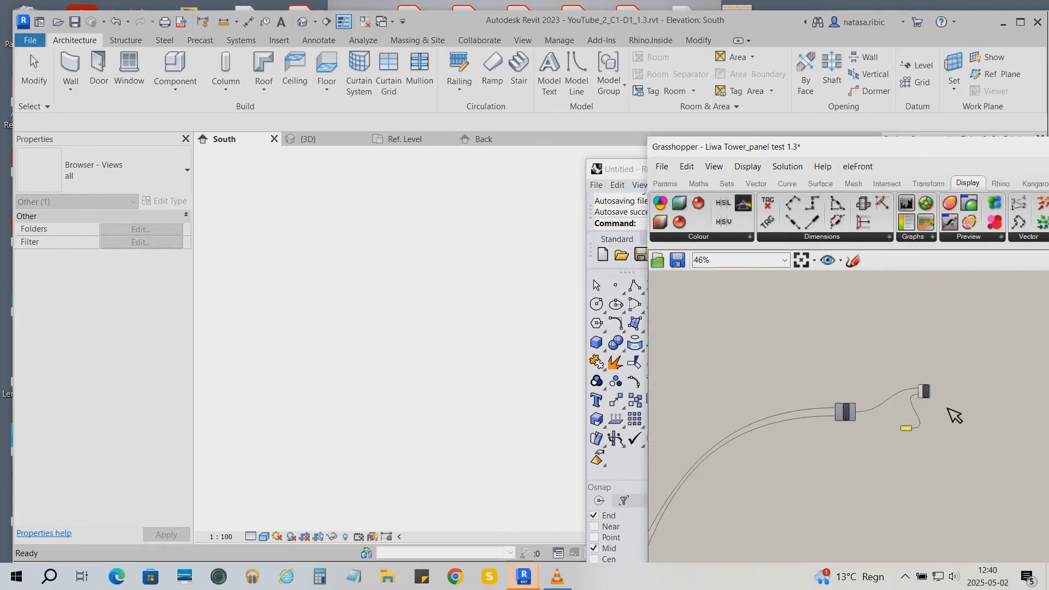
pyautogui.scroll(3, 894, 445)
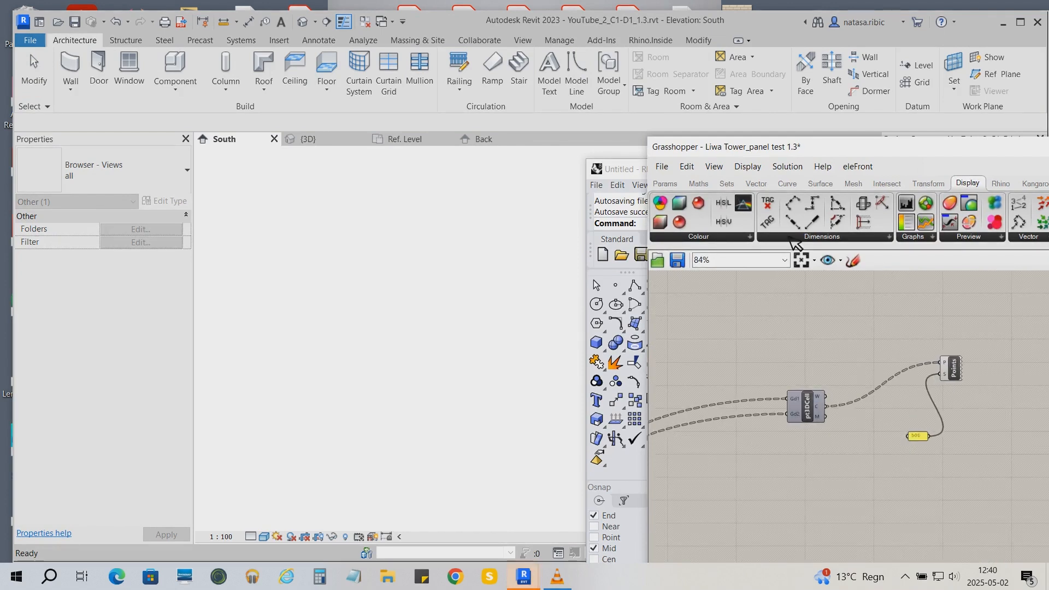
pyautogui.moveTo(924, 159); pyautogui.dragTo(866, 137)
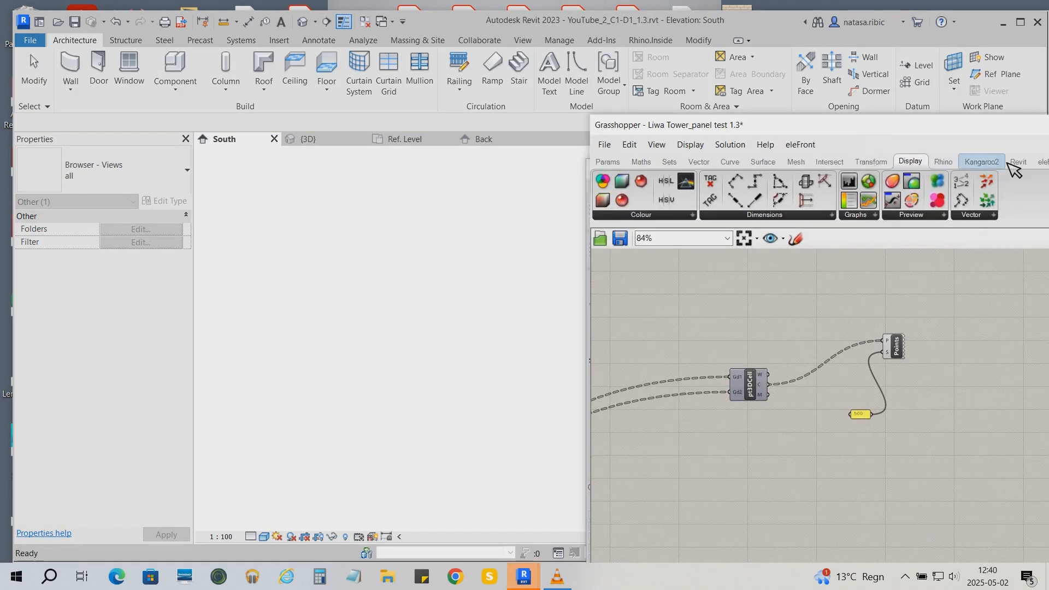
# - Add an Add Component (Adaptive) component and connect pt3DCell's C output to its Points input
pyautogui.click(1029, 162)
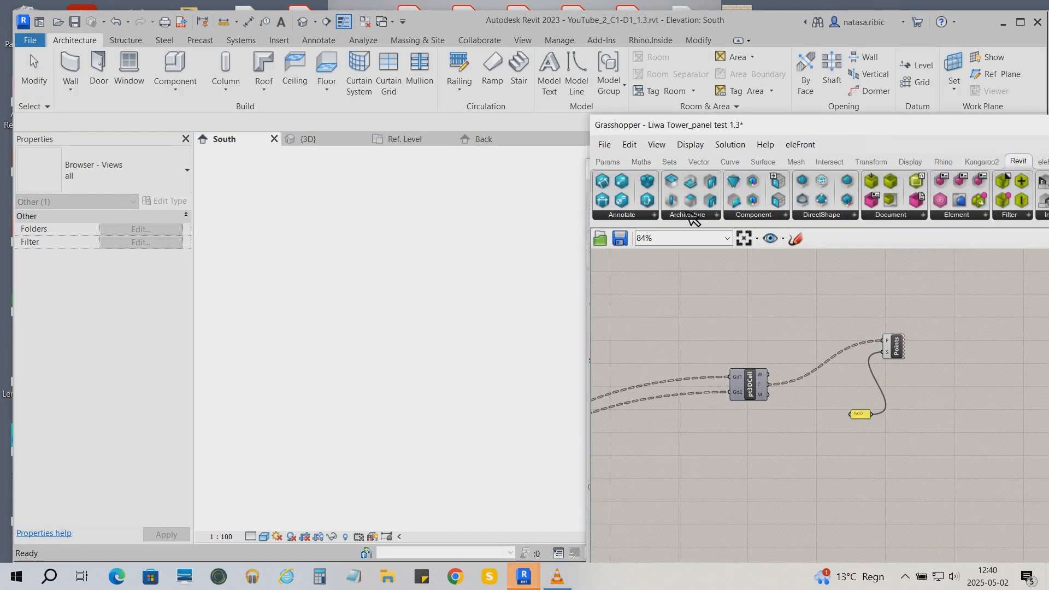
pyautogui.click(759, 216)
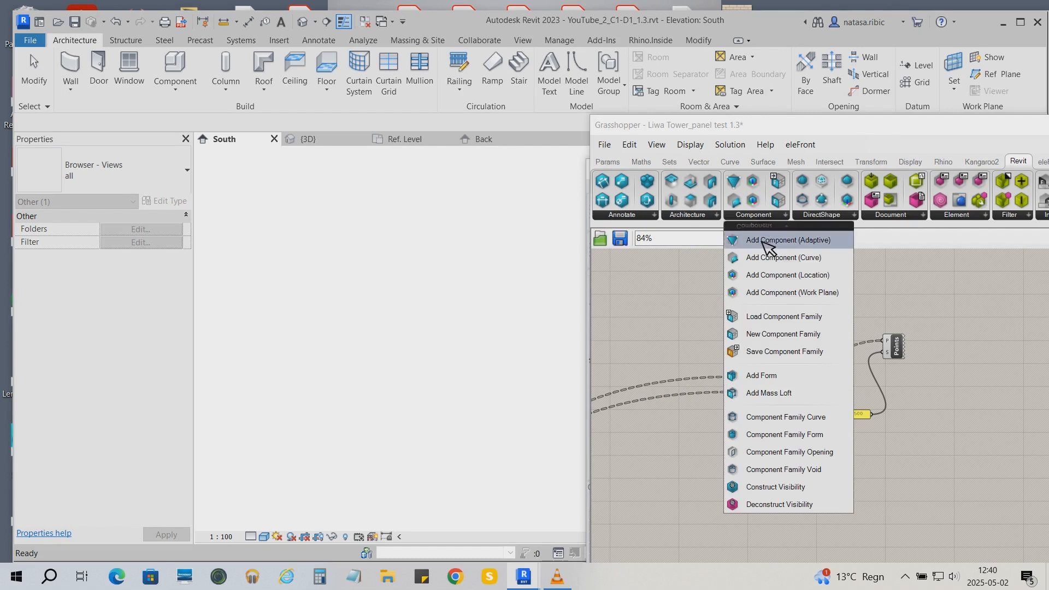
pyautogui.click(767, 241)
pyautogui.click(854, 323)
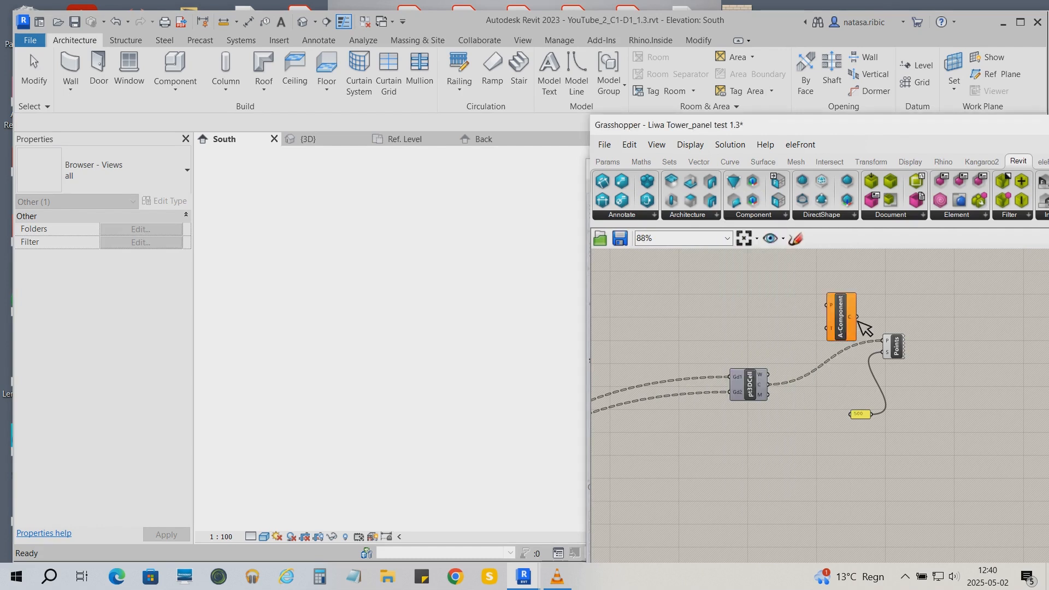
pyautogui.scroll(2, 864, 328)
pyautogui.moveTo(746, 402); pyautogui.dragTo(848, 344)
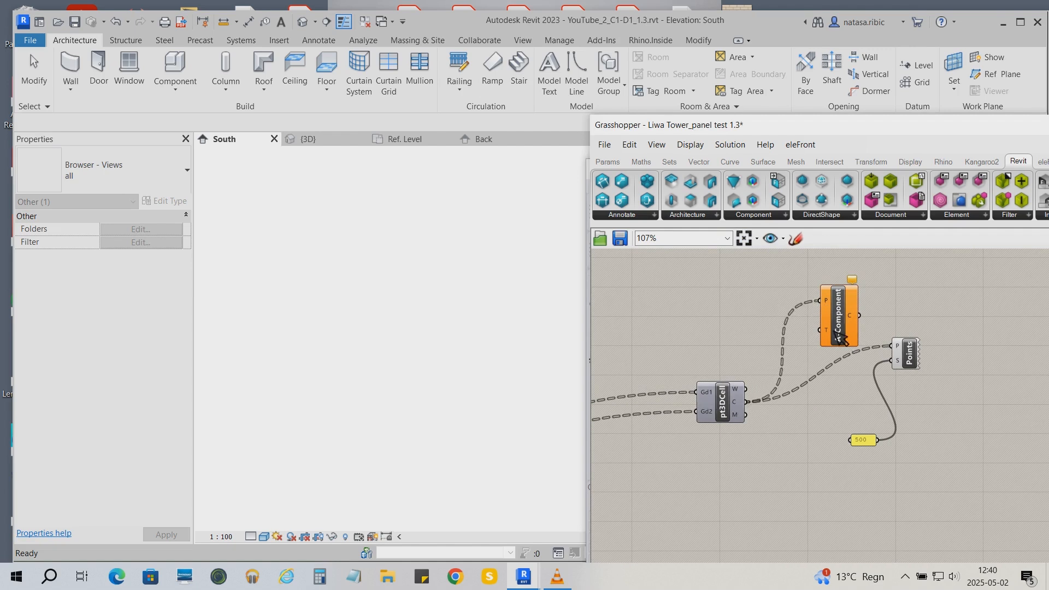
# - Set the Add Component (Adaptive) component's type to Panel_Adaptive from the Generic Models category
pyautogui.rightClick(825, 330)
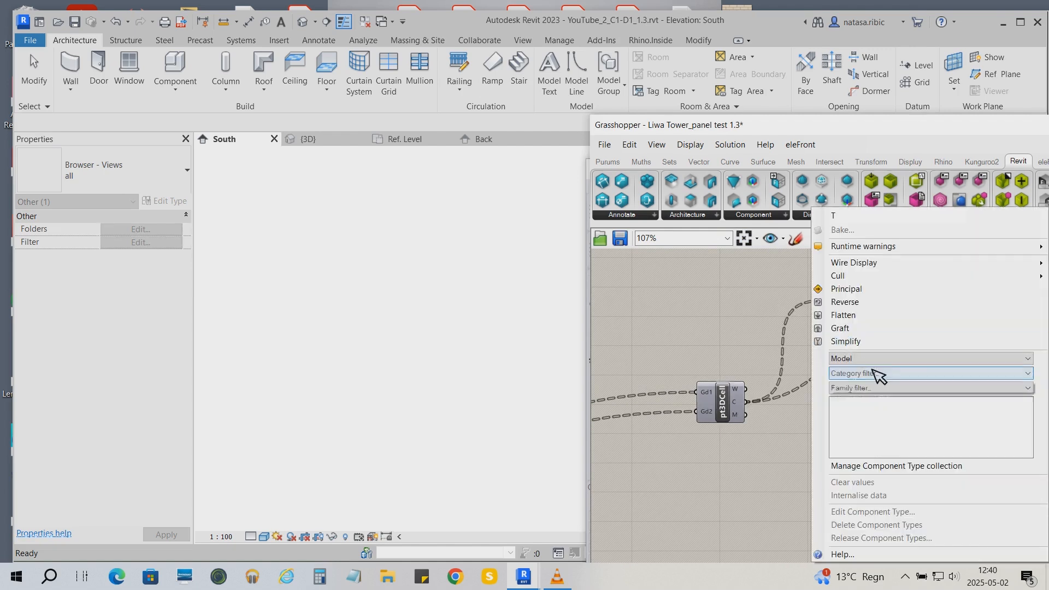
pyautogui.click(874, 373)
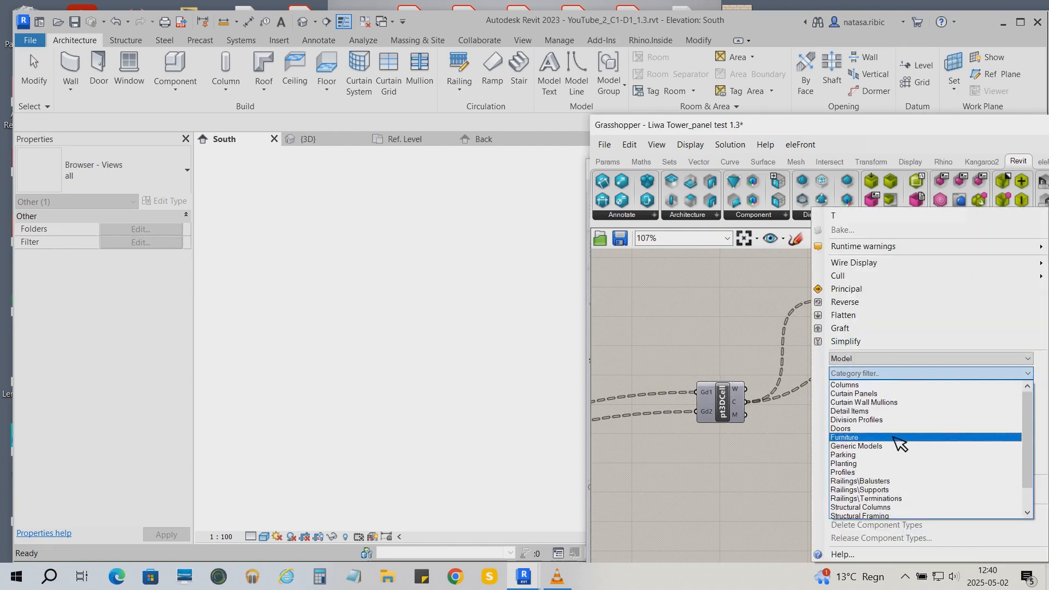
pyautogui.click(889, 446)
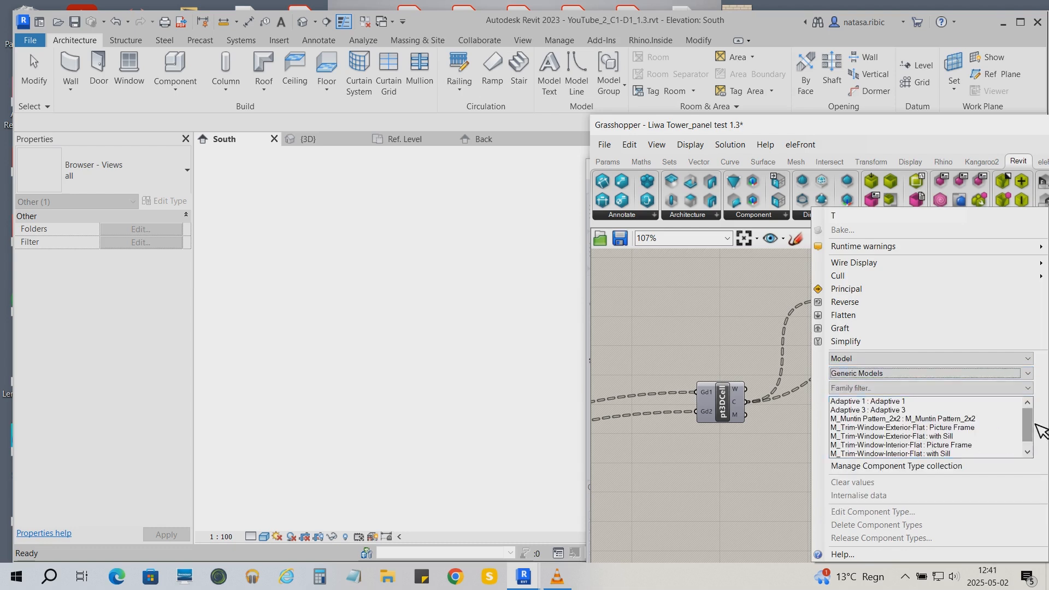
pyautogui.scroll(-1, 1034, 423)
pyautogui.click(890, 453)
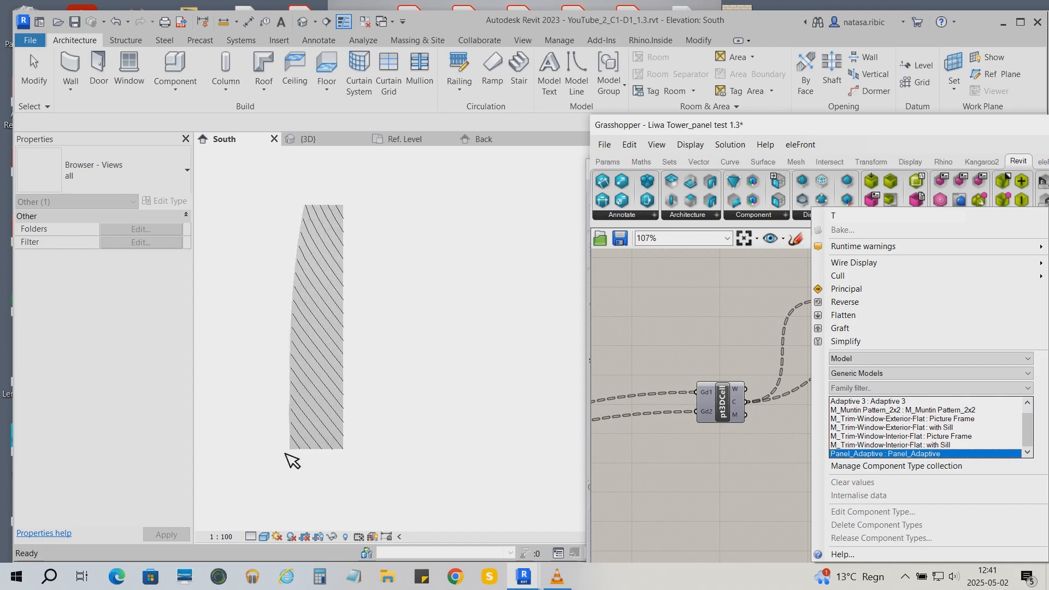
# - Select individual placed panels on the tower to inspect their Angle 1, Height and Length 1 values
pyautogui.click(346, 440)
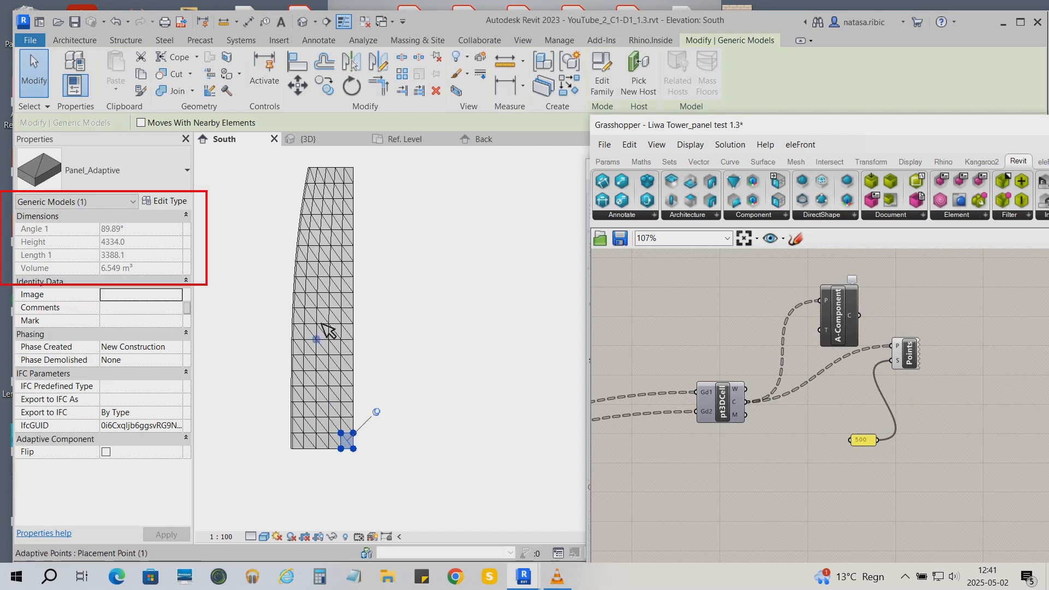
pyautogui.click(337, 174)
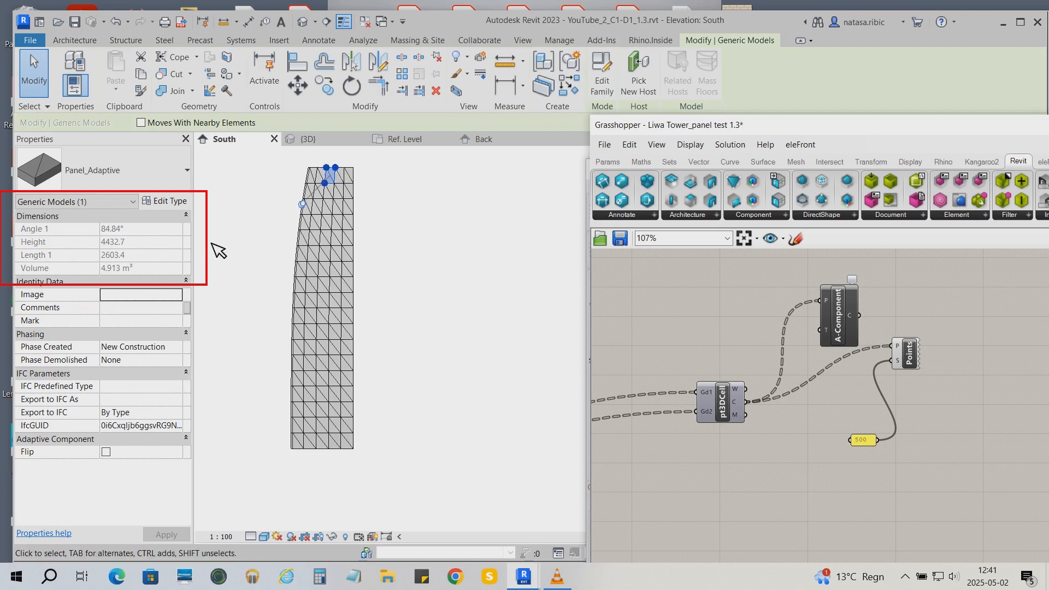
pyautogui.click(415, 273)
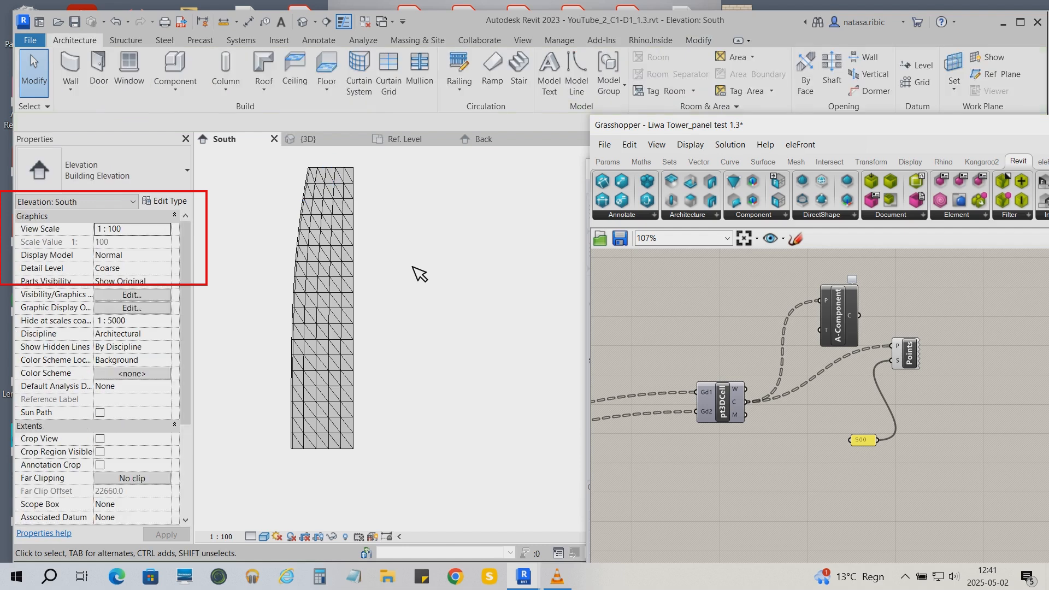
# - In the Panel_Adaptive family's Ref. Level plan, place several reference points inside the panel outline
pyautogui.click(345, 145)
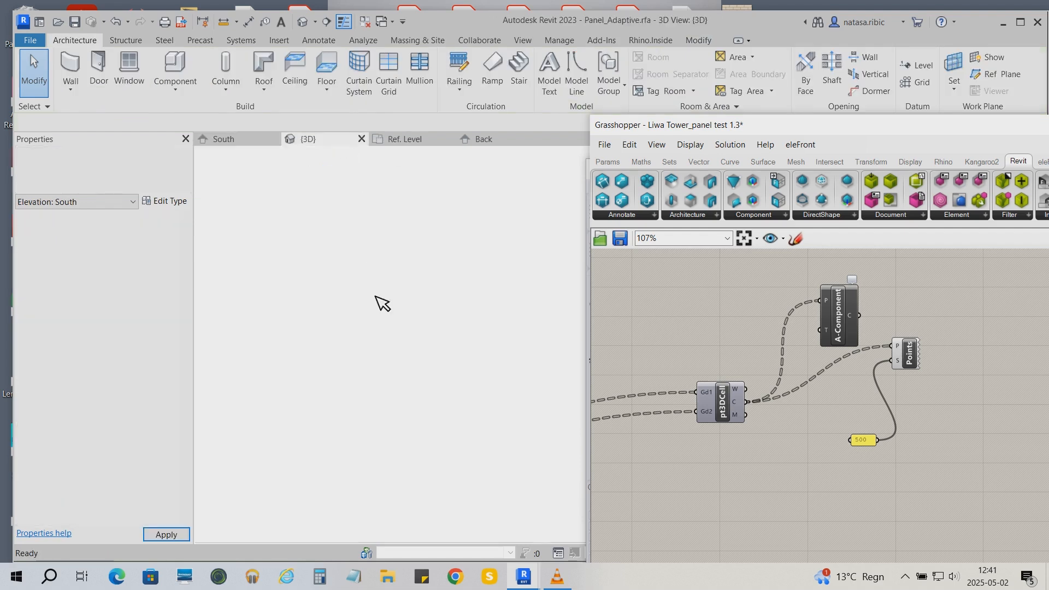
pyautogui.moveTo(716, 126); pyautogui.dragTo(860, 143)
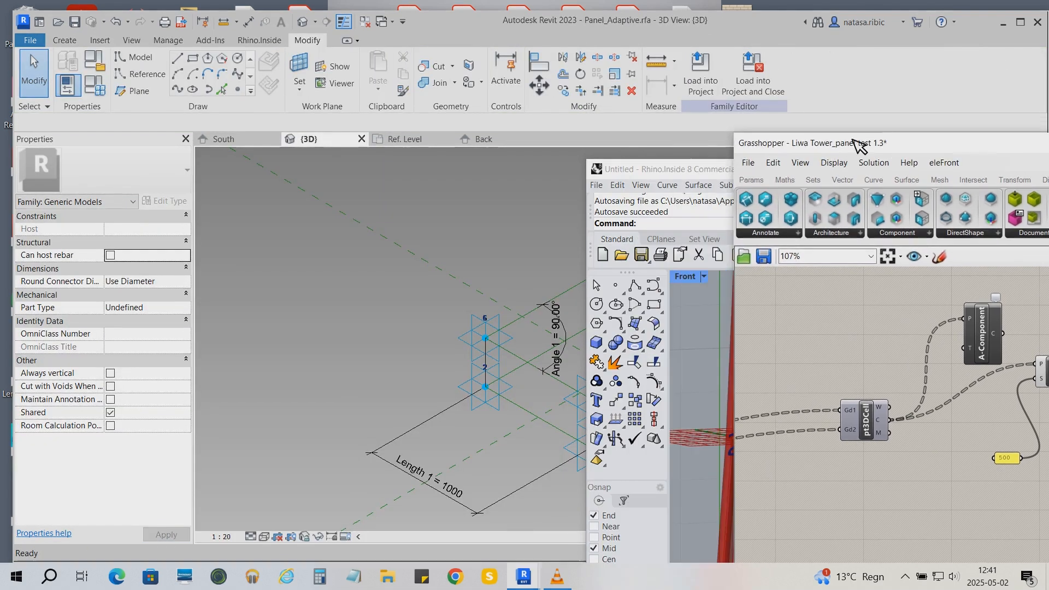
pyautogui.moveTo(629, 167); pyautogui.dragTo(716, 166)
pyautogui.click(410, 140)
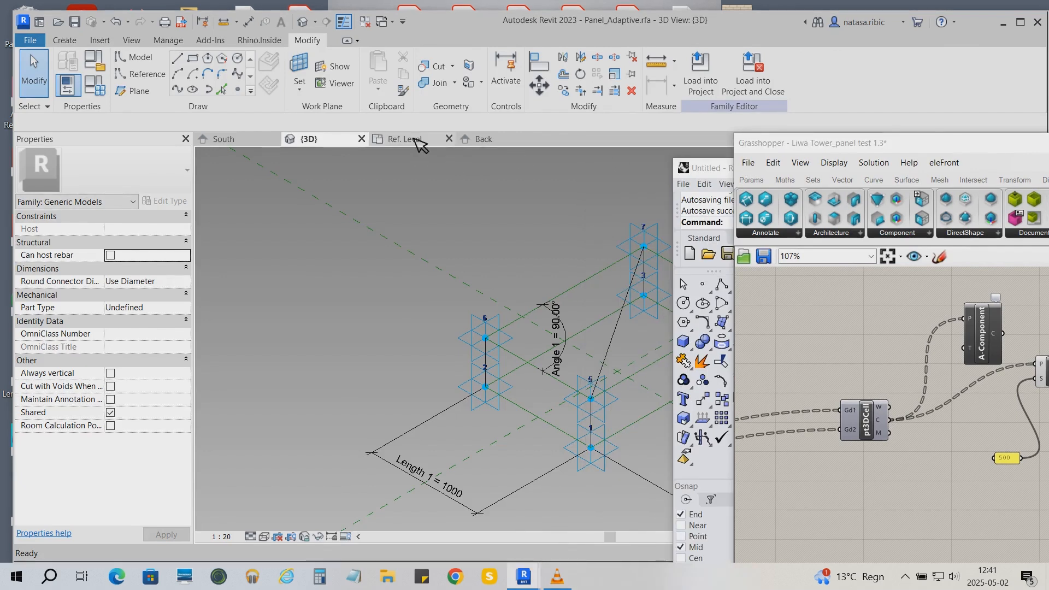
pyautogui.scroll(4, 618, 189)
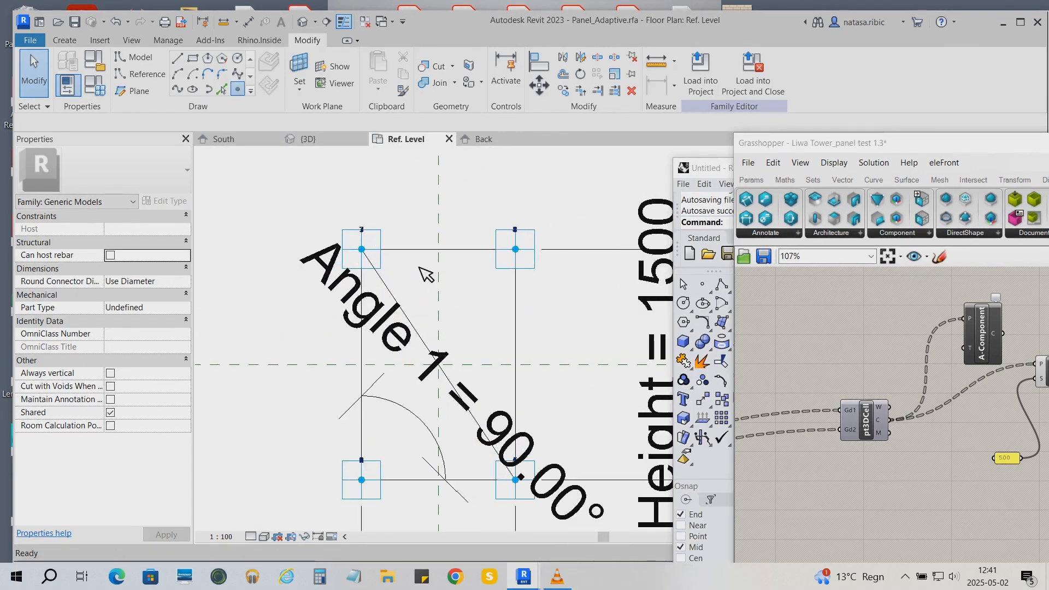
pyautogui.click(405, 269)
pyautogui.click(483, 279)
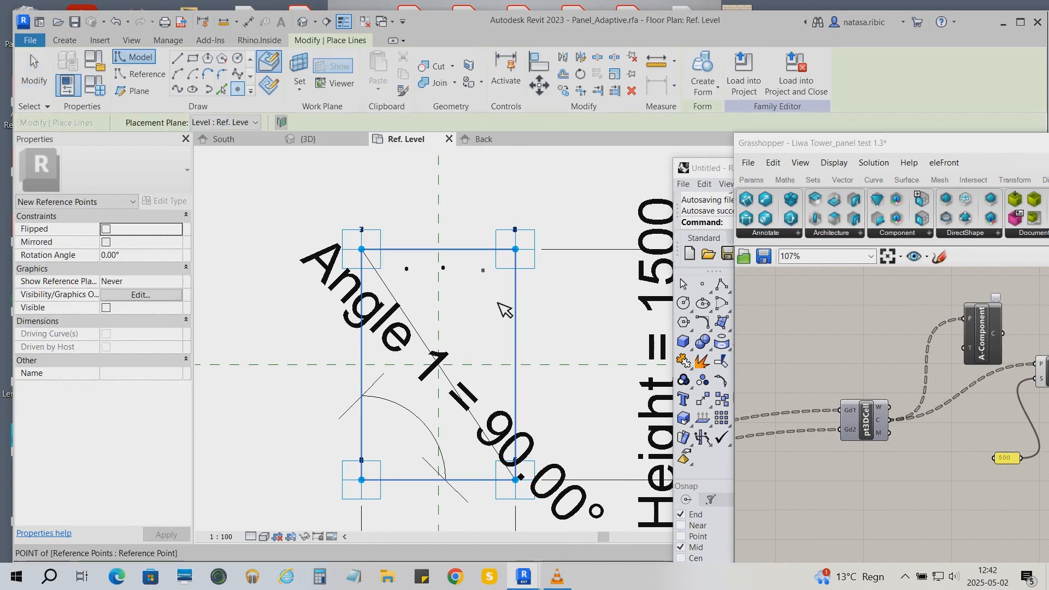
pyautogui.click(490, 359)
pyautogui.click(495, 393)
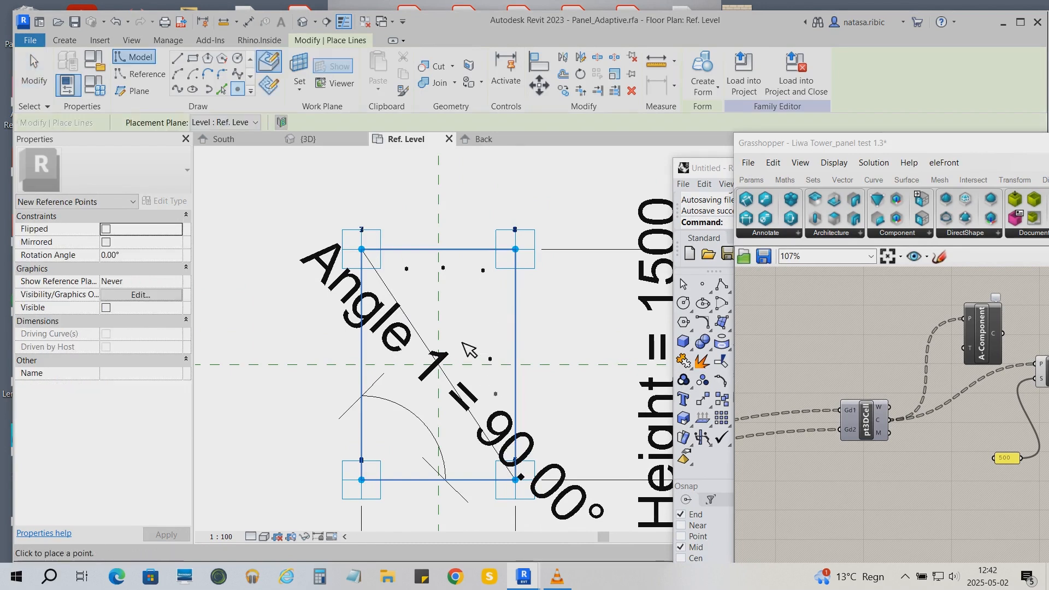
pyautogui.click(448, 338)
pyautogui.click(41, 73)
pyautogui.press('Escape')
pyautogui.press('Escape')
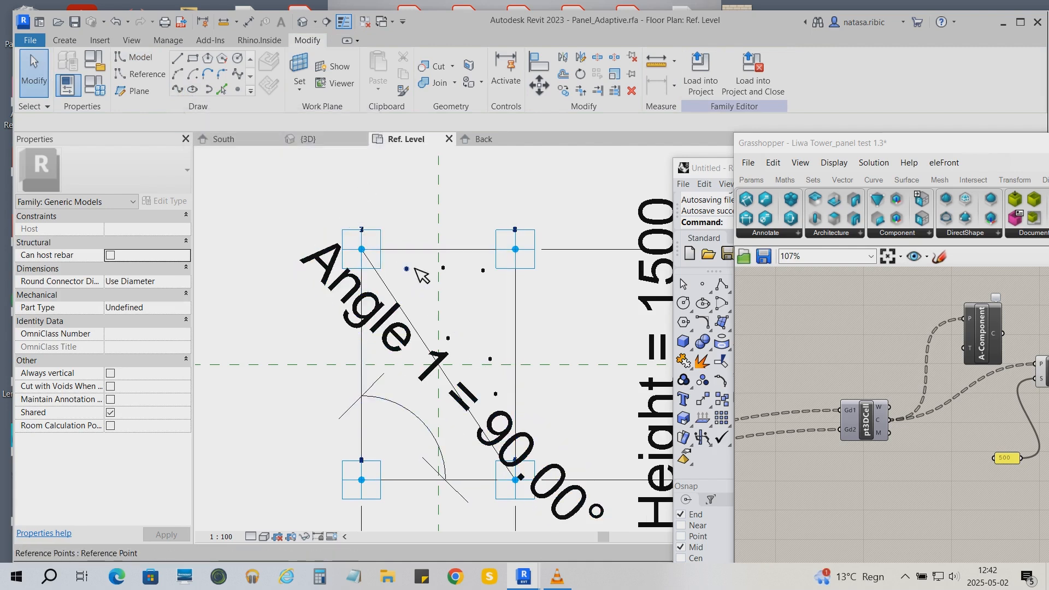
# - Try a spline through the selected reference points, then undo it
pyautogui.click(453, 267)
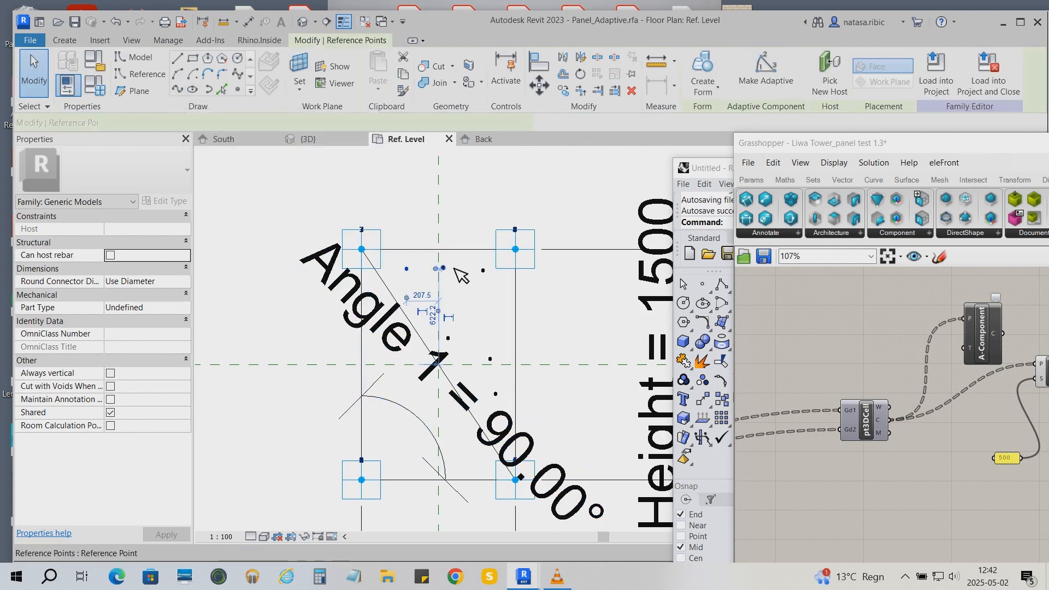
pyautogui.keyDown('ctrl'); pyautogui.click(492, 271); pyautogui.keyUp('ctrl')
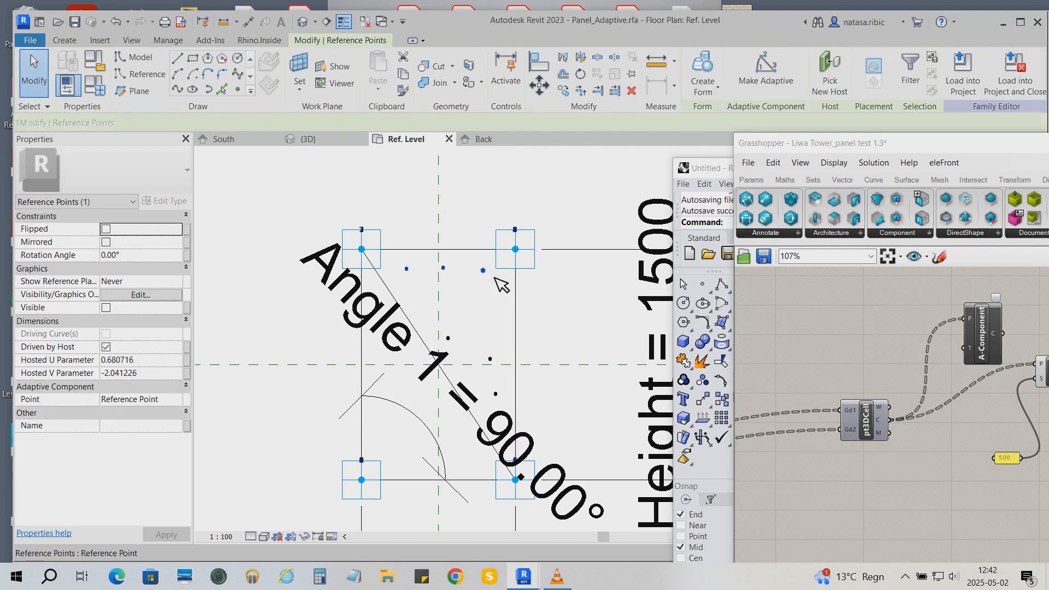
pyautogui.keyDown('ctrl'); pyautogui.click(501, 392); pyautogui.keyUp('ctrl')
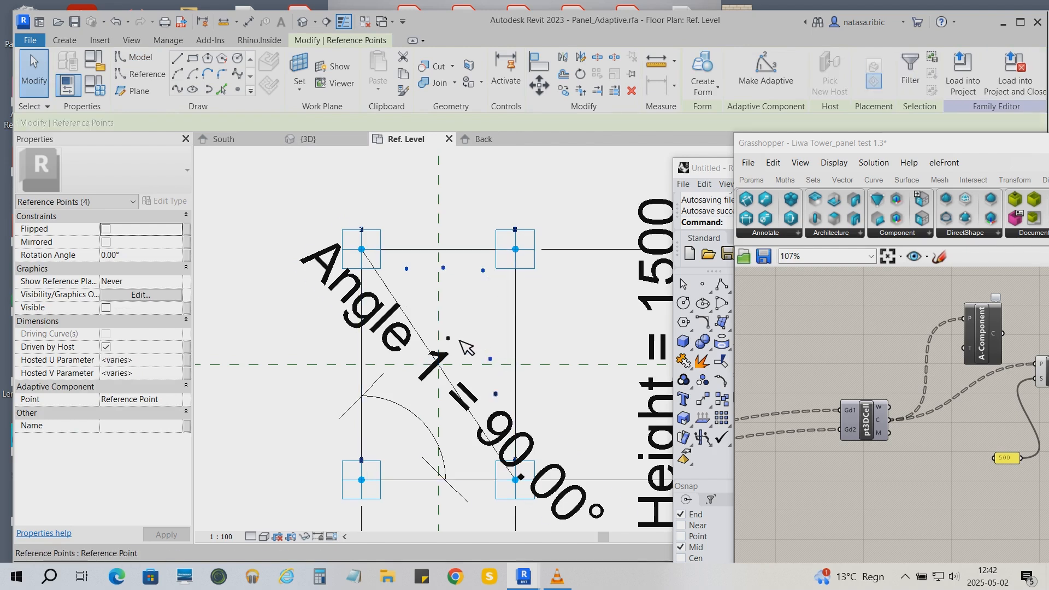
pyautogui.click(185, 91)
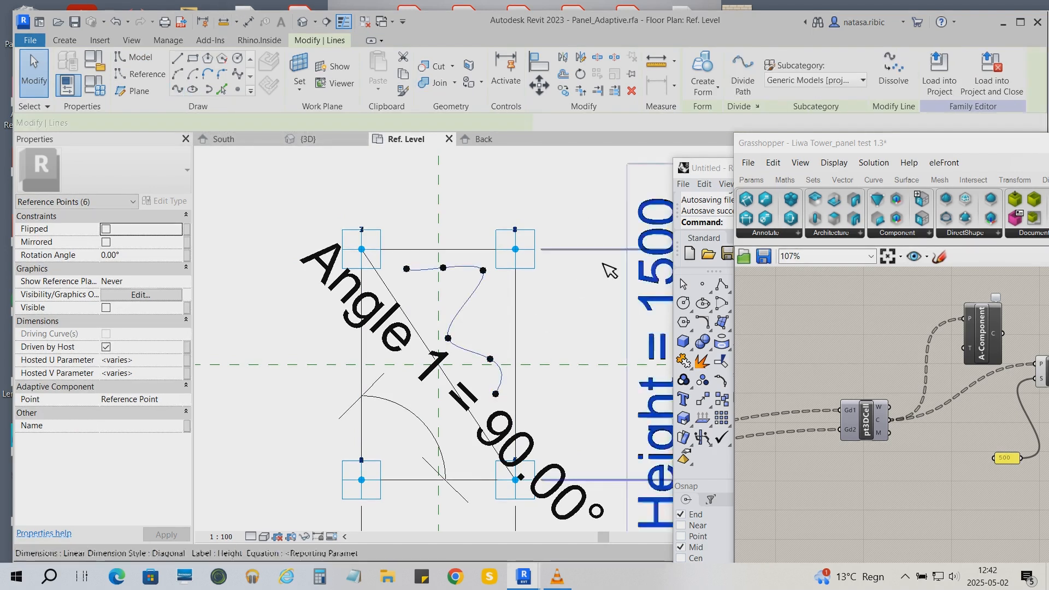
pyautogui.click(595, 312)
pyautogui.hotkey('ctrl', 'z')
pyautogui.click(35, 68)
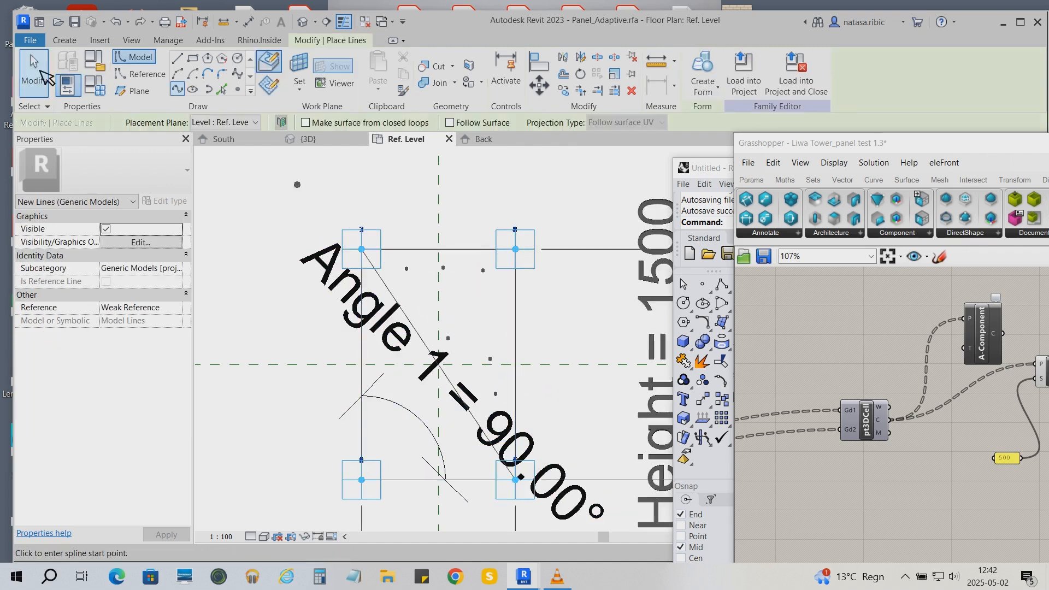
pyautogui.click(491, 372)
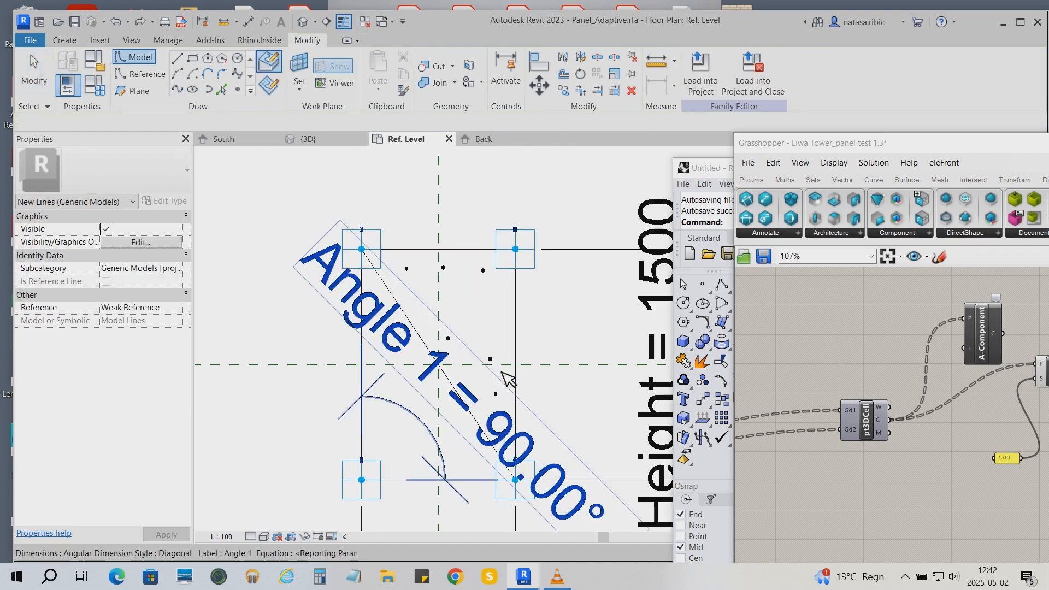
# - Create splines through groups of selected reference points, then delete them
pyautogui.keyDown('ctrl'); pyautogui.click(410, 267); pyautogui.keyUp('ctrl')
pyautogui.keyDown('ctrl'); pyautogui.click(443, 267); pyautogui.keyUp('ctrl')
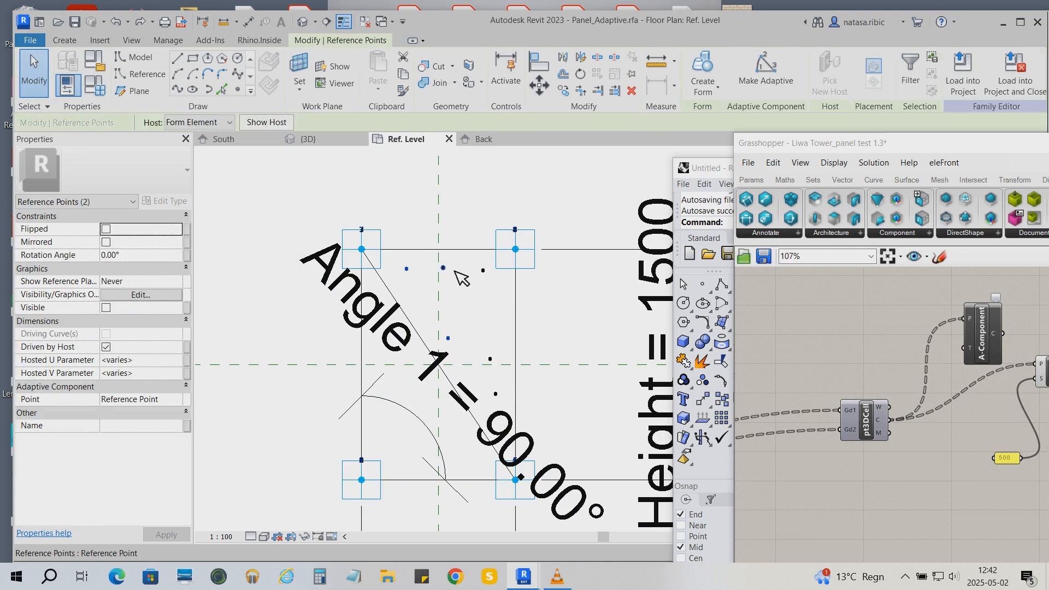
pyautogui.keyDown('ctrl'); pyautogui.click(483, 271); pyautogui.keyUp('ctrl')
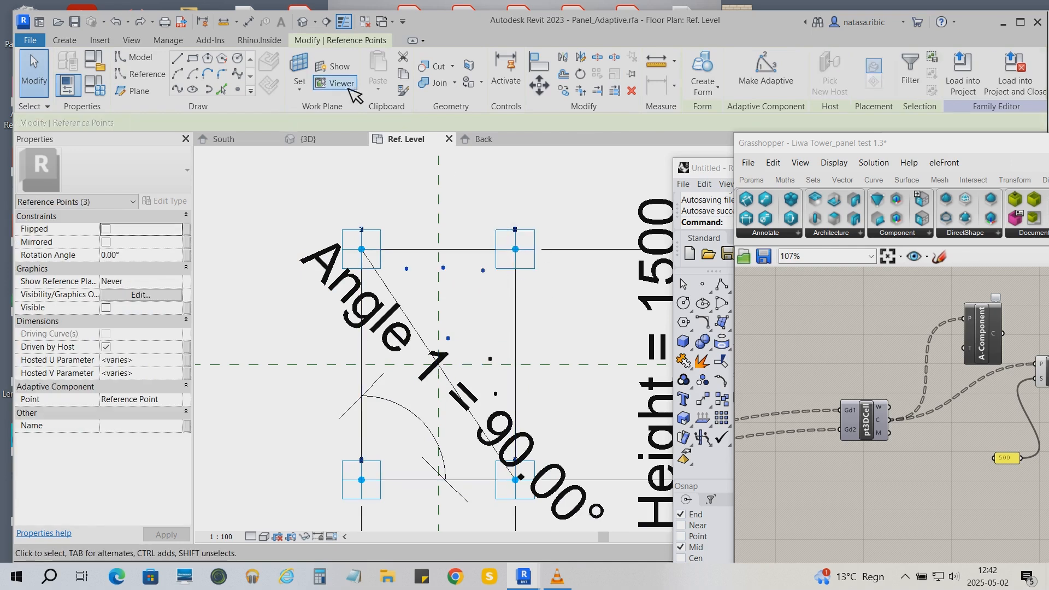
pyautogui.click(238, 74)
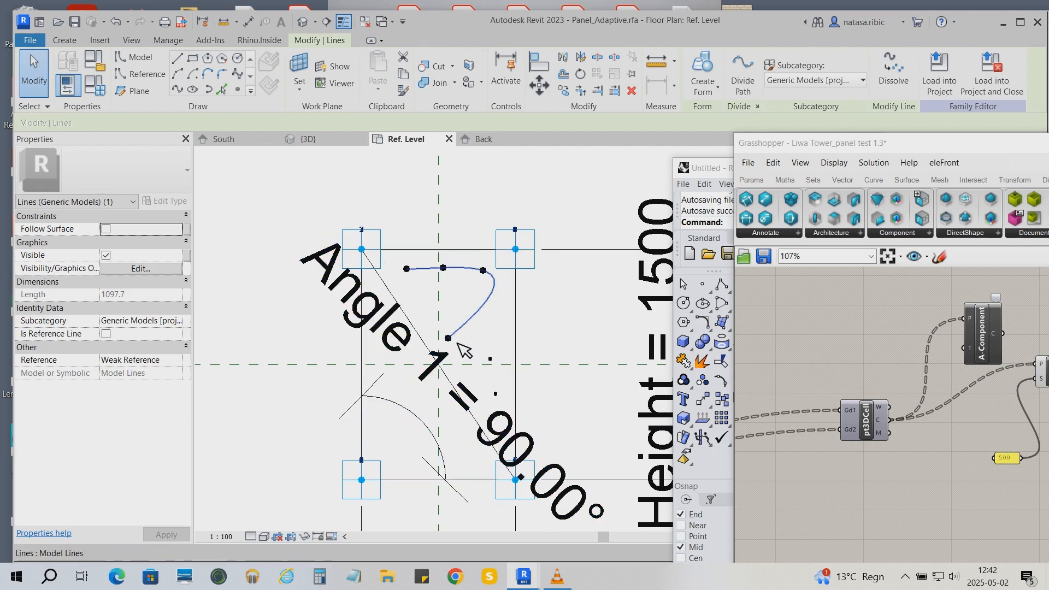
pyautogui.press('Escape')
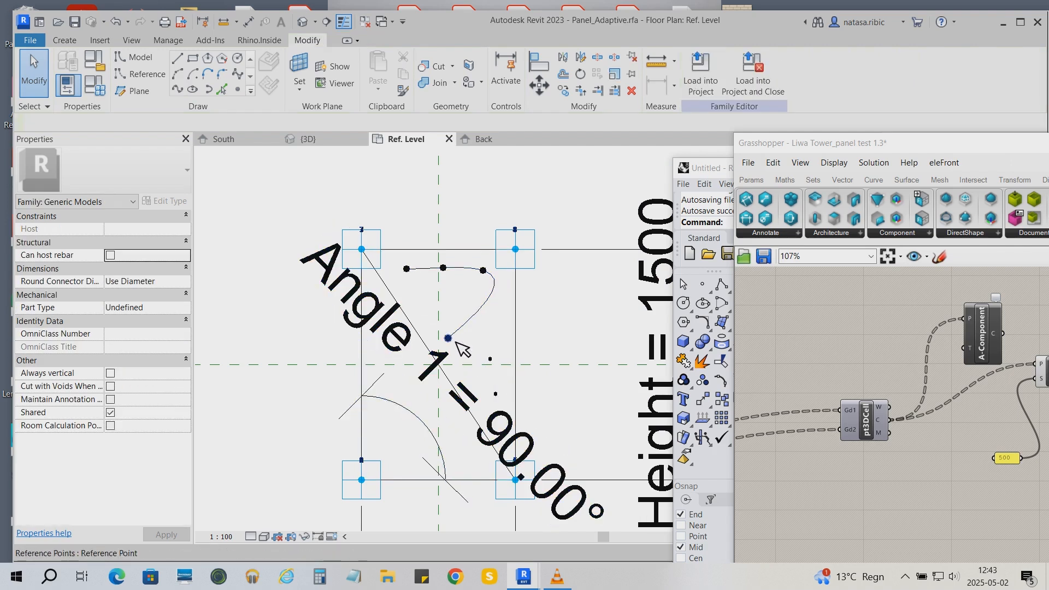
pyautogui.moveTo(481, 385); pyautogui.dragTo(502, 397)
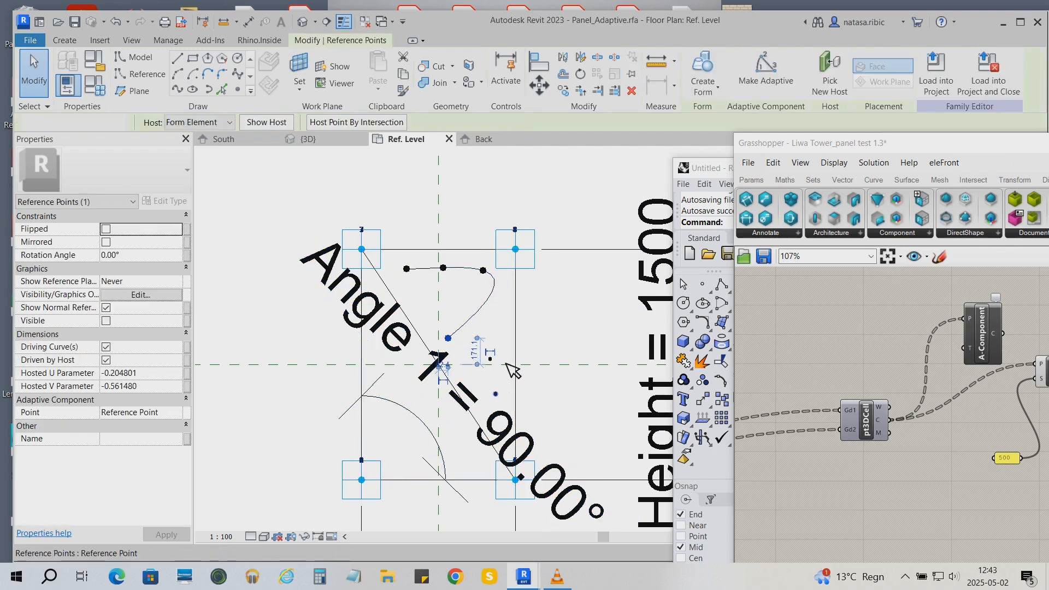
pyautogui.click(238, 74)
pyautogui.click(559, 325)
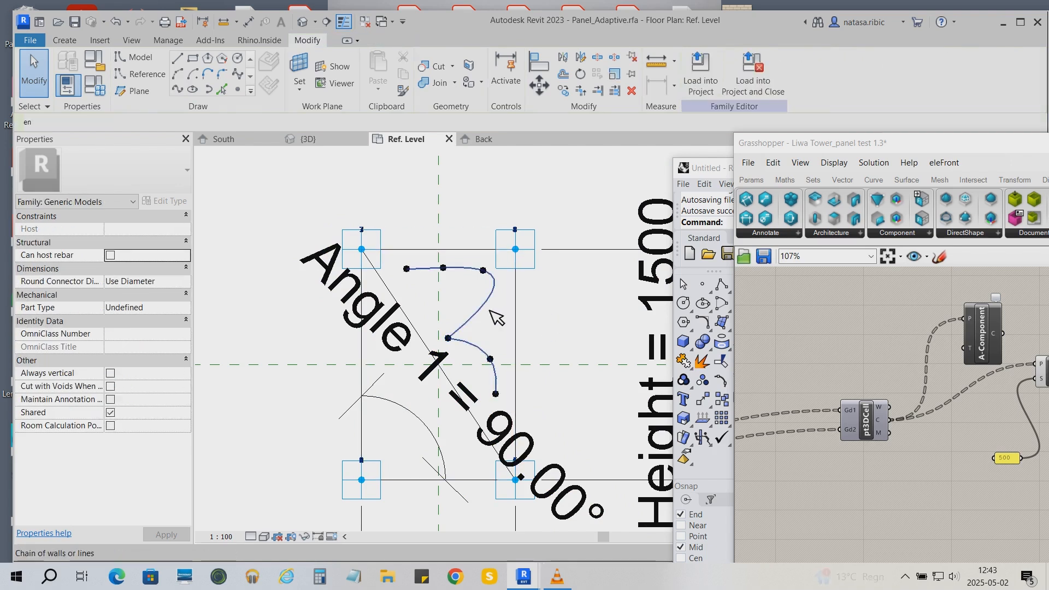
pyautogui.click(490, 311)
pyautogui.press('Delete')
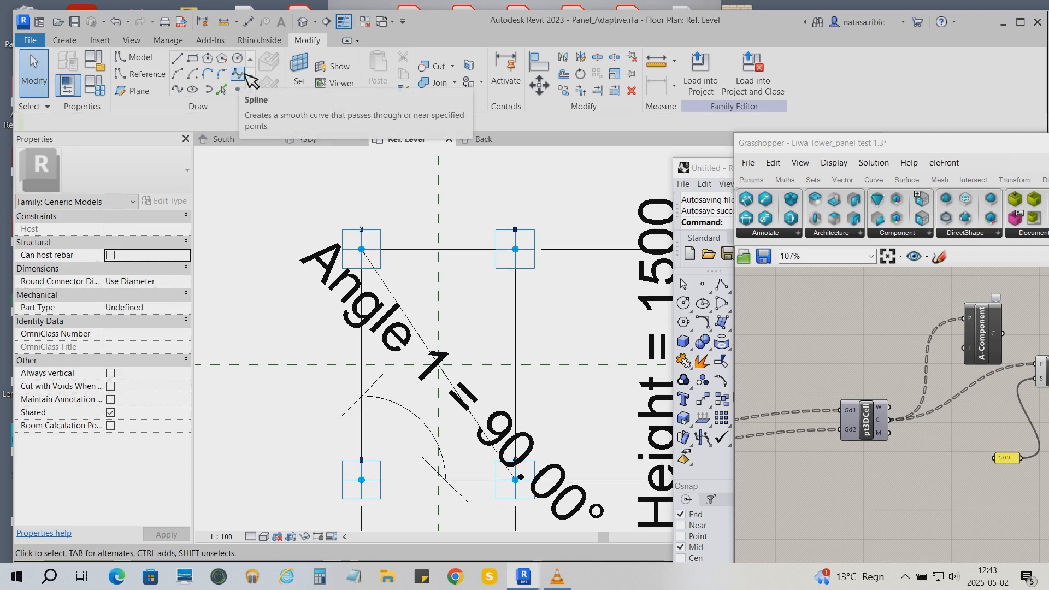
# - Place a new set of reference points along the top and right side inside the panel outline
pyautogui.click(240, 74)
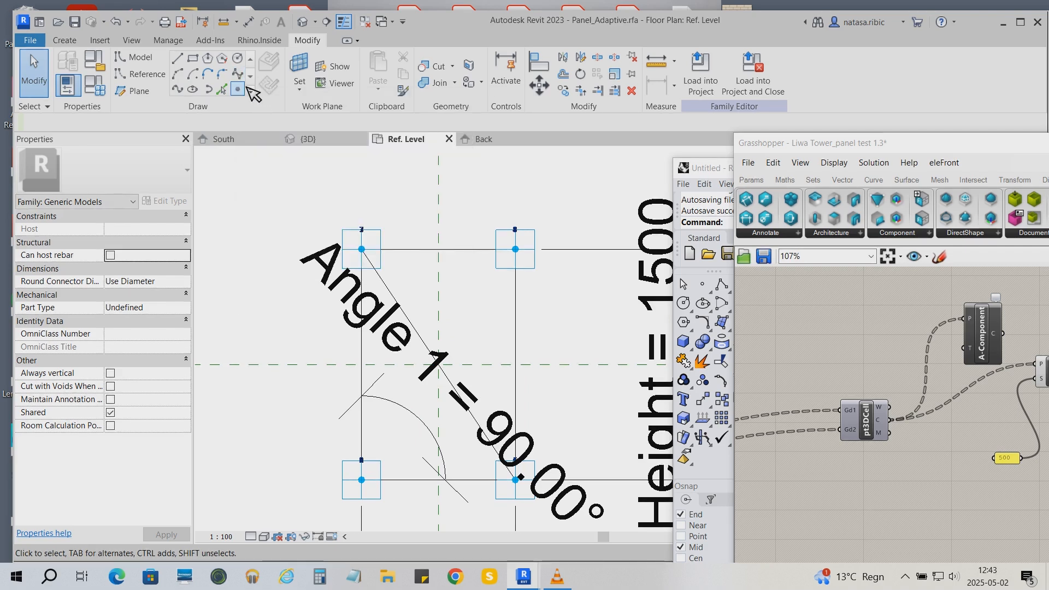
pyautogui.click(453, 281)
pyautogui.click(497, 291)
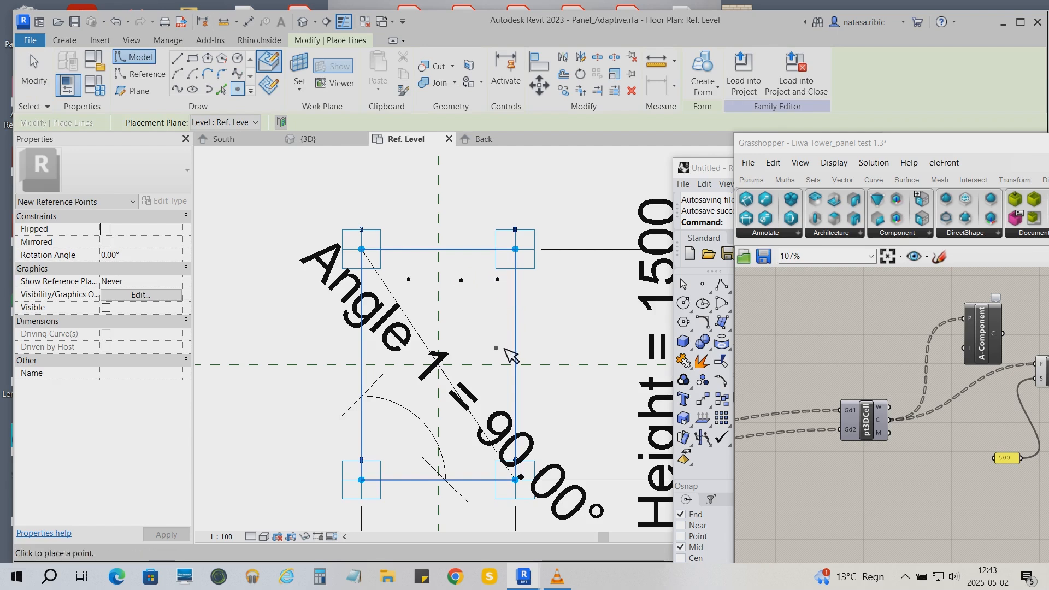
pyautogui.click(495, 396)
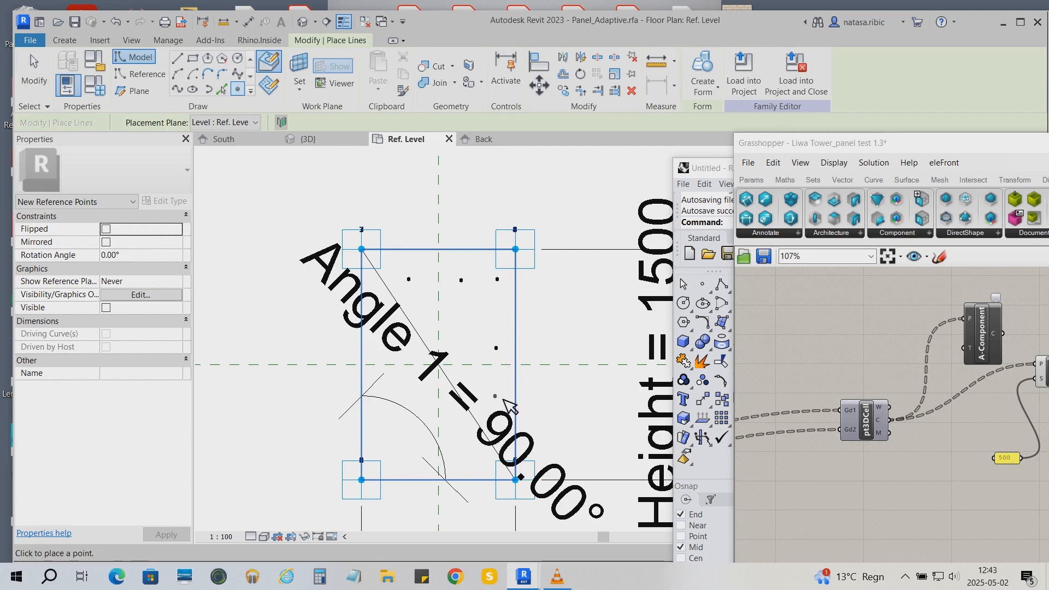
pyautogui.click(458, 350)
# - Draw a spline from the top-left reference point across the top and down the right-side points
pyautogui.click(237, 73)
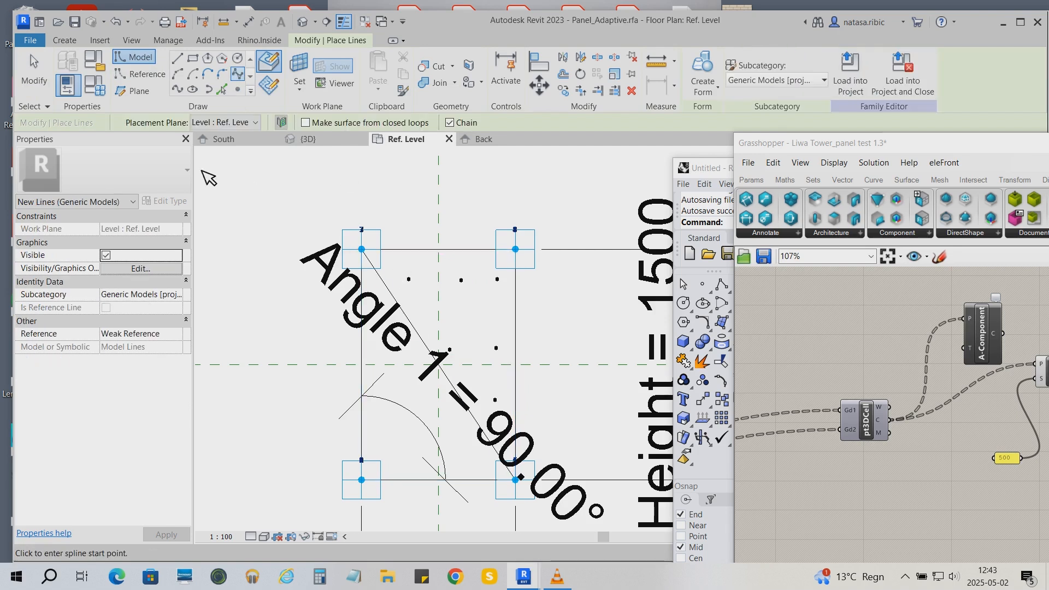
pyautogui.click(415, 280)
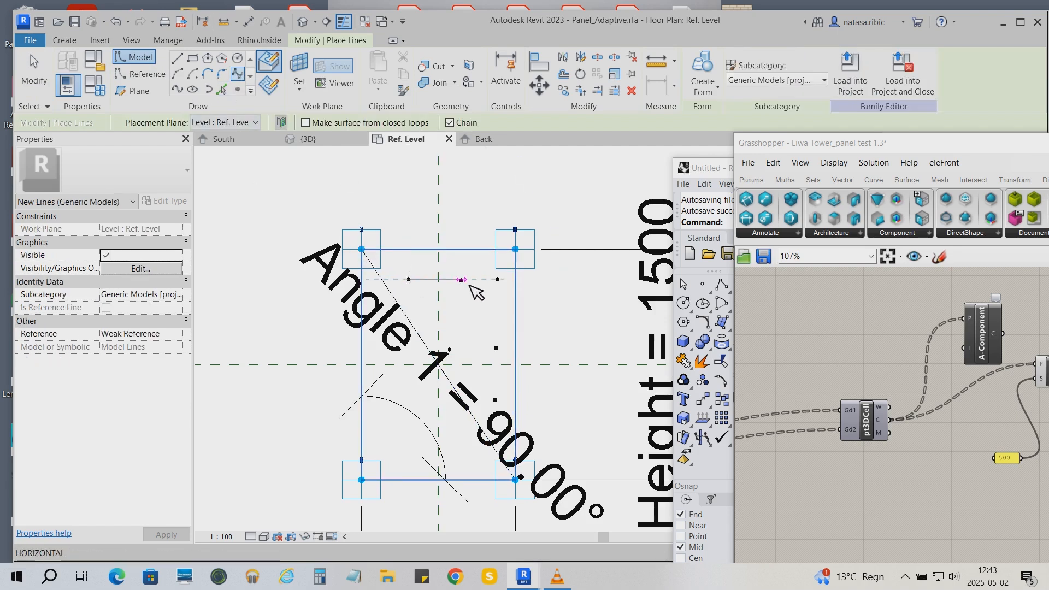
pyautogui.click(504, 281)
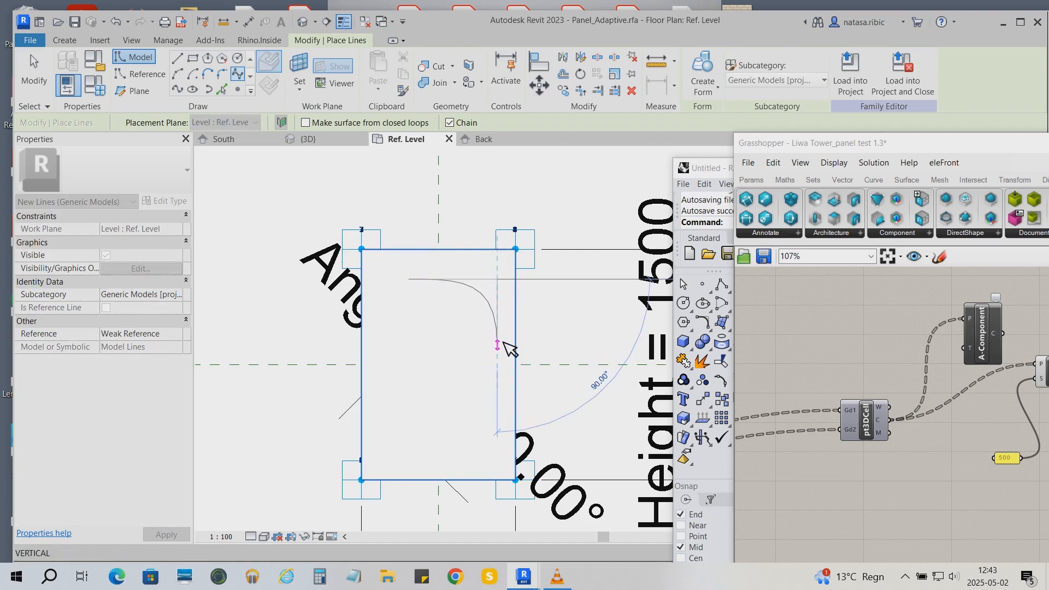
pyautogui.click(503, 347)
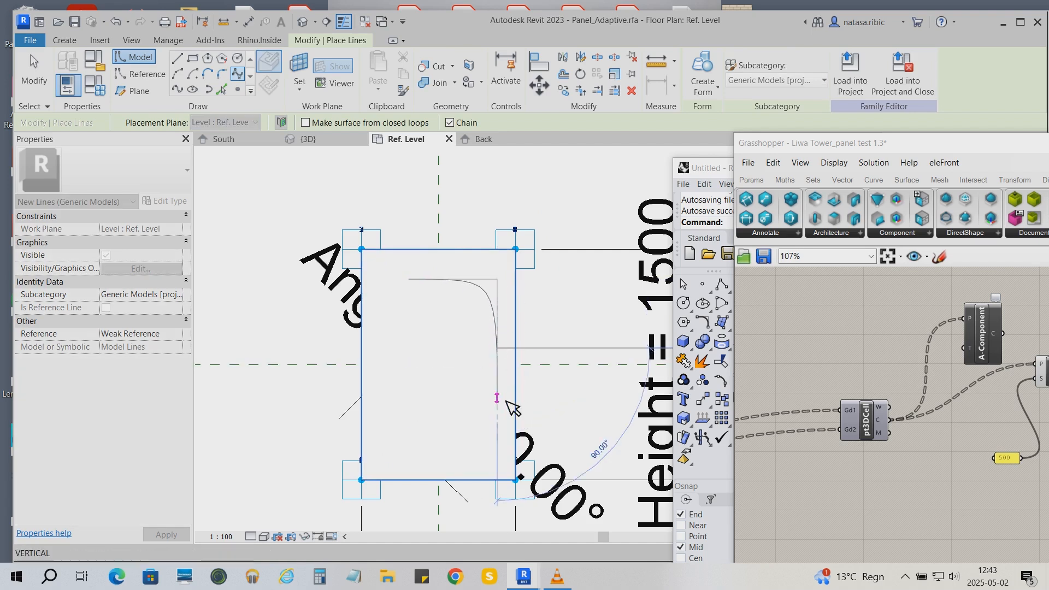
pyautogui.click(501, 407)
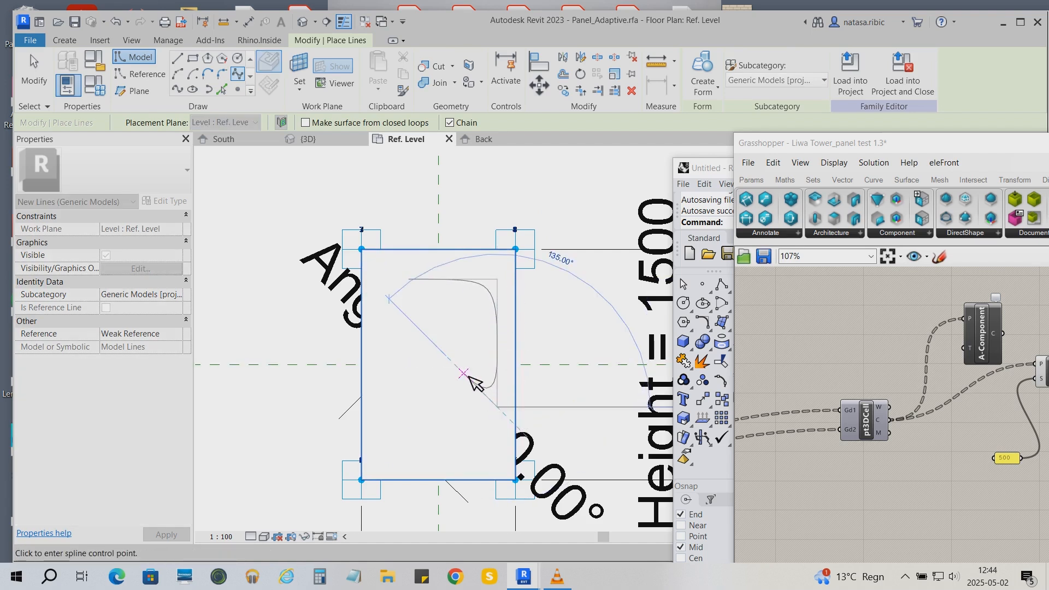
pyautogui.click(461, 363)
pyautogui.press('Escape')
pyautogui.press('Escape')
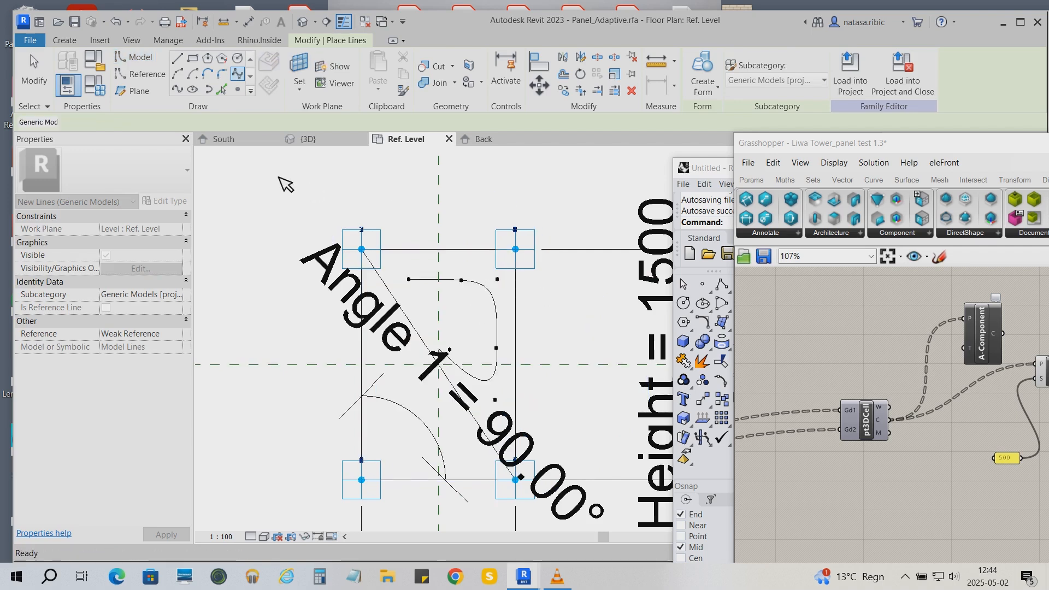
# - Draw a second spline from the top-left reference point down toward the panel's middle and select the curve
pyautogui.click(238, 74)
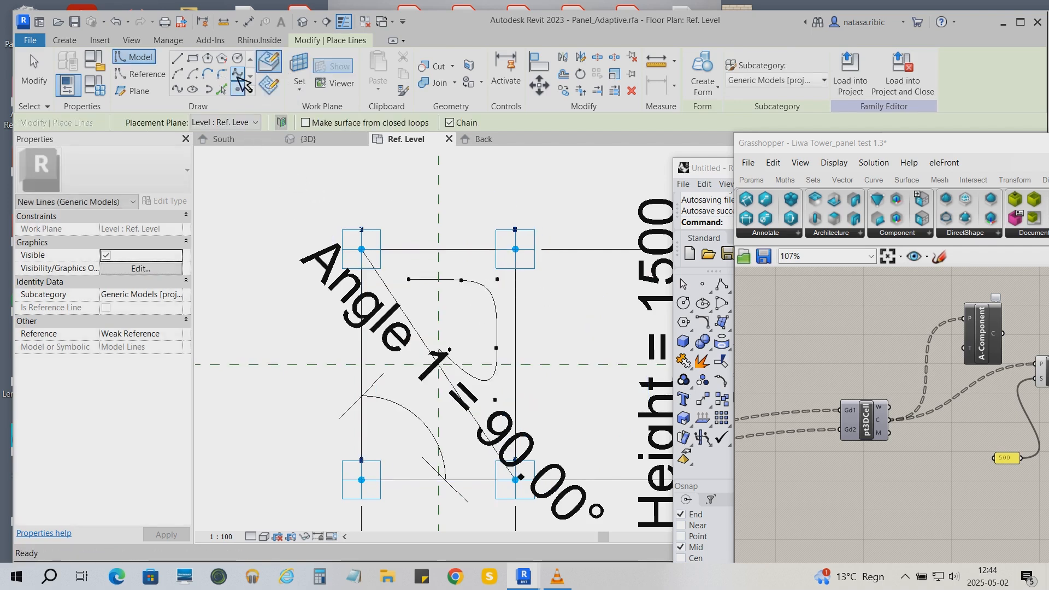
pyautogui.click(409, 280)
pyautogui.click(440, 349)
pyautogui.press('Escape')
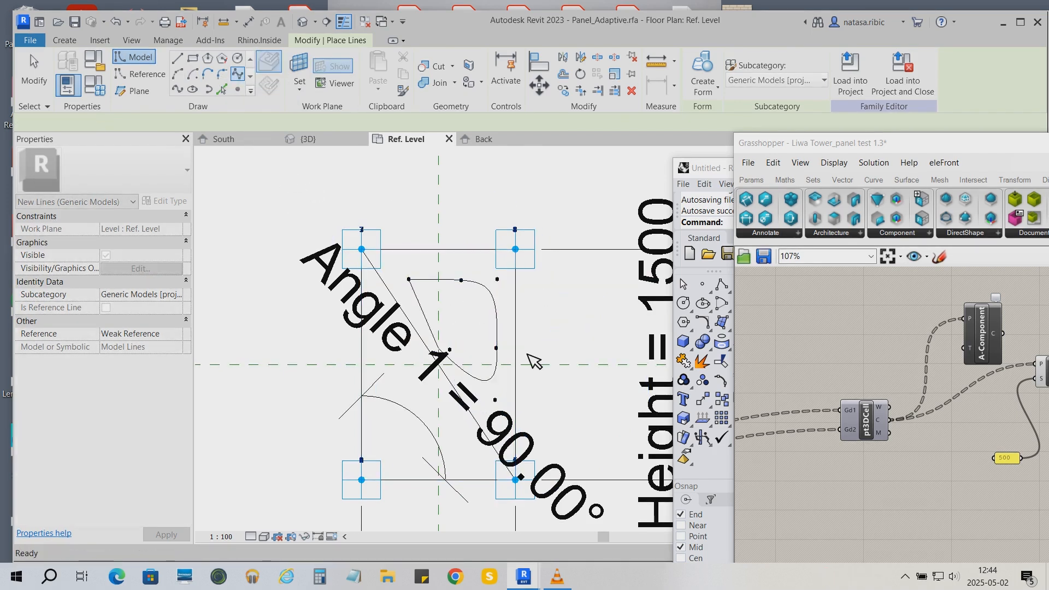
pyautogui.press('Escape')
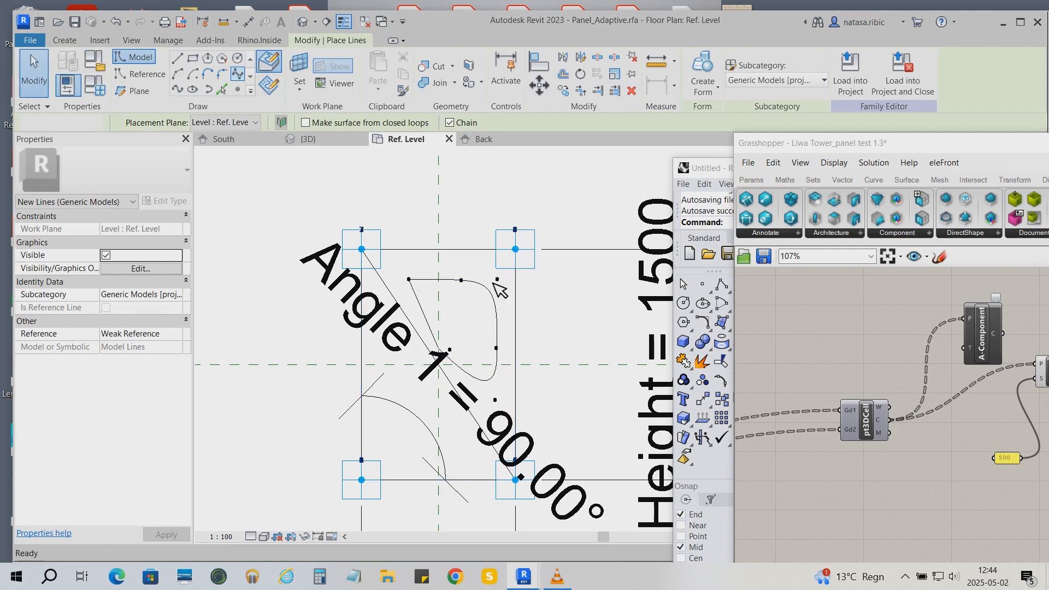
pyautogui.click(497, 293)
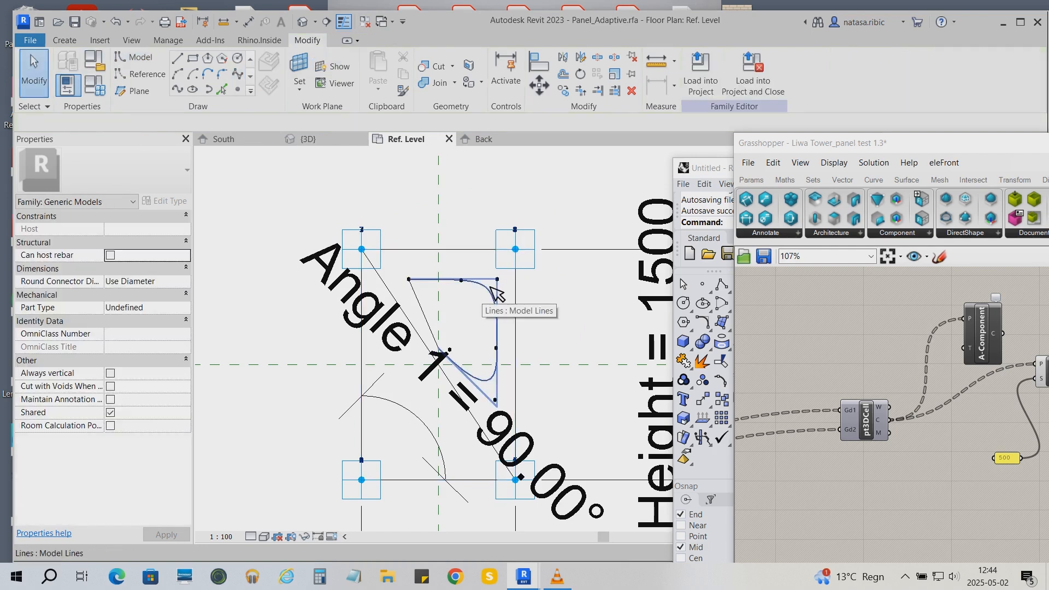